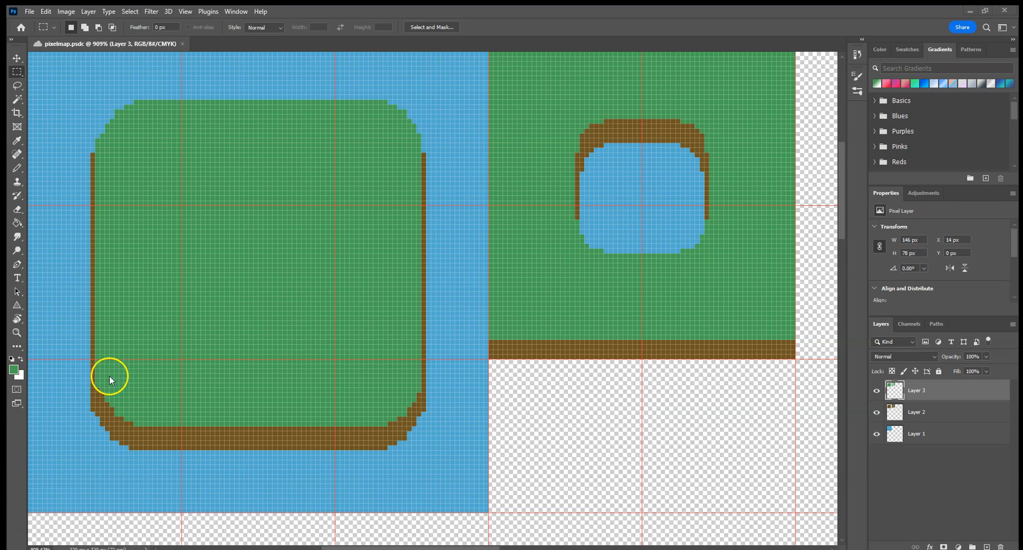
# Step: Create a new 12 x 12 pixel document at 72 ppi with a transparent background and fit it to the view
pyautogui.click(30, 12)
pyautogui.click(36, 22)
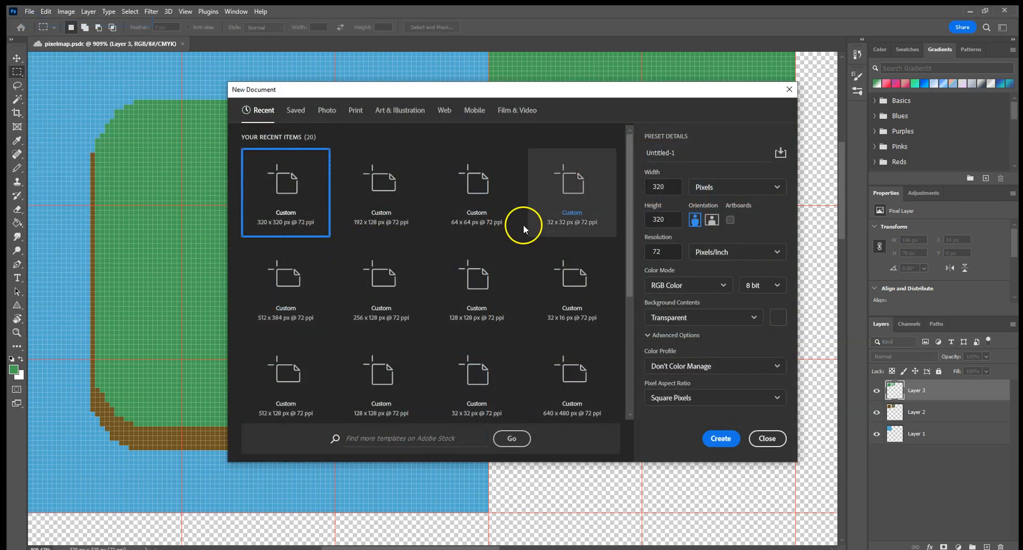
pyautogui.doubleClick(682, 194)
pyautogui.write('1')
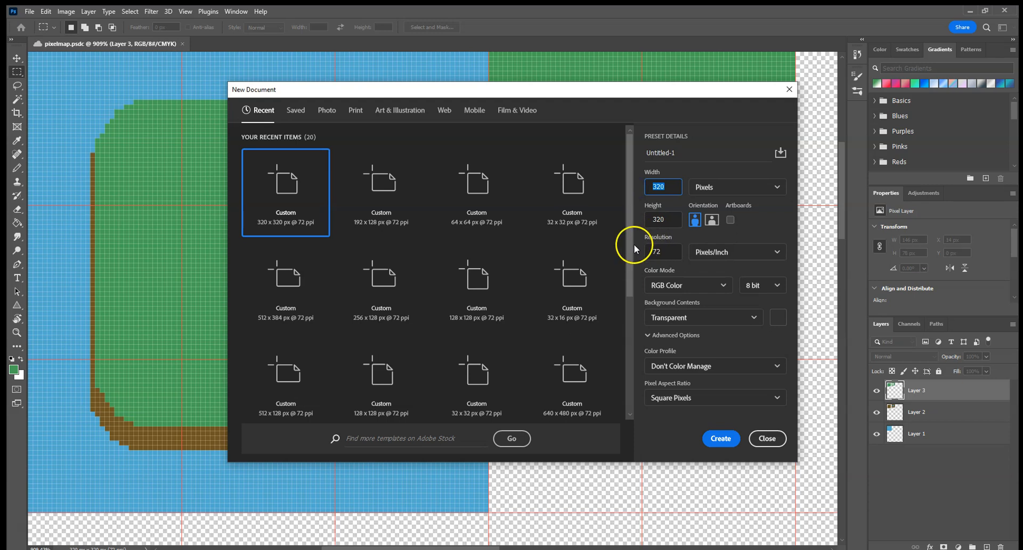
pyautogui.write('0')
pyautogui.doubleClick(651, 219)
pyautogui.write('10')
pyautogui.doubleClick(656, 188)
pyautogui.write('12')
pyautogui.press('Tab')
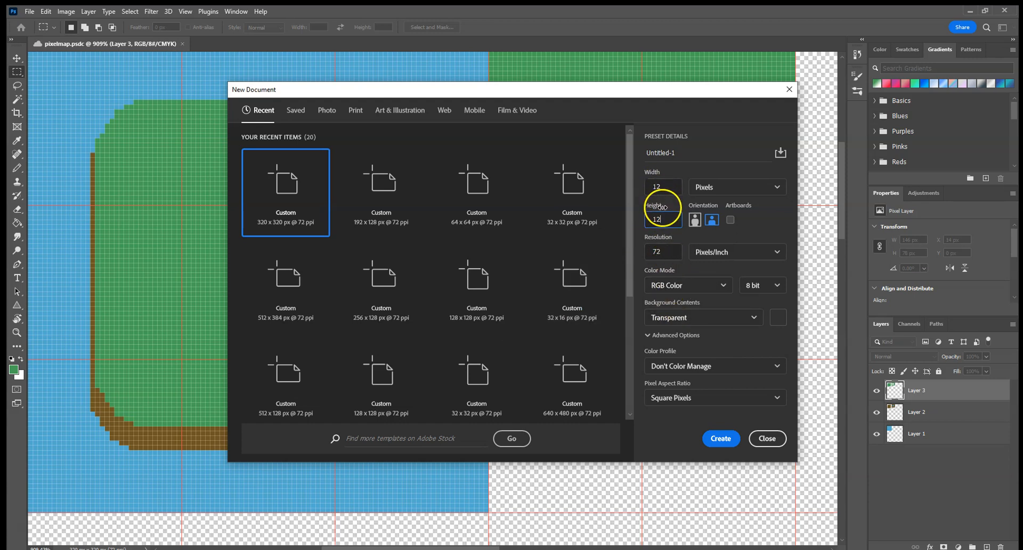
pyautogui.click(720, 439)
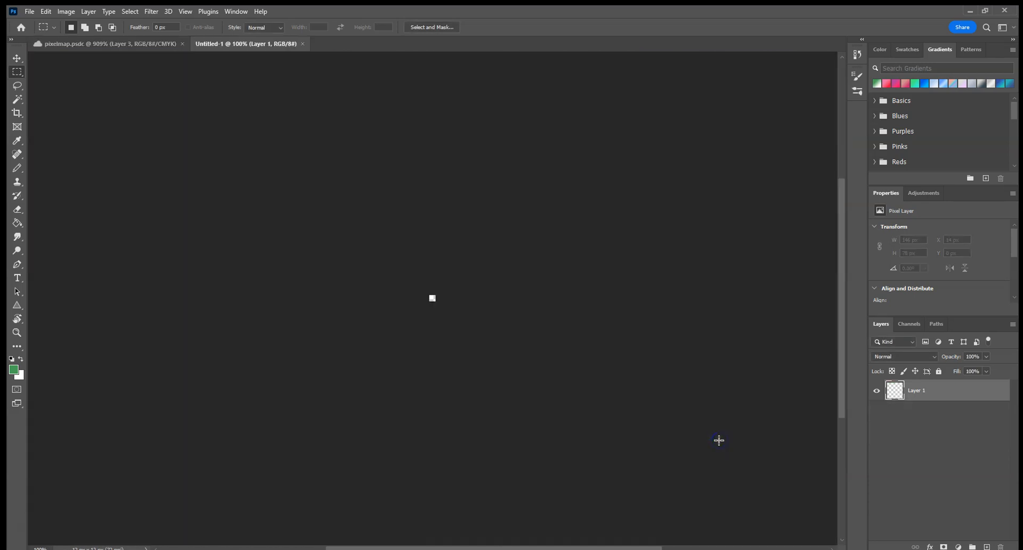
pyautogui.hotkey('ctrl', '0')
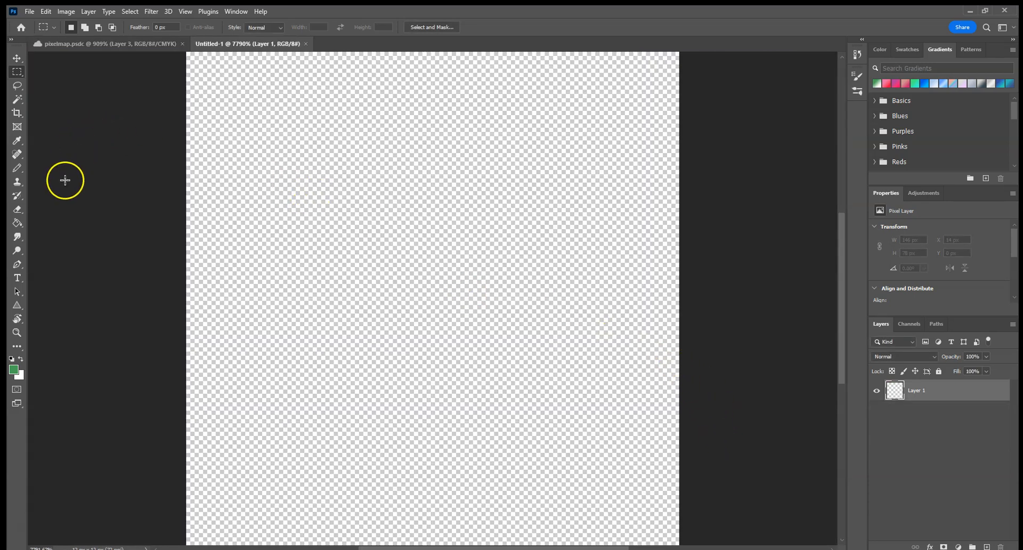
# Step: Choose the Pencil tool and set the foreground color to a muted green, 558b4c
pyautogui.click(17, 167)
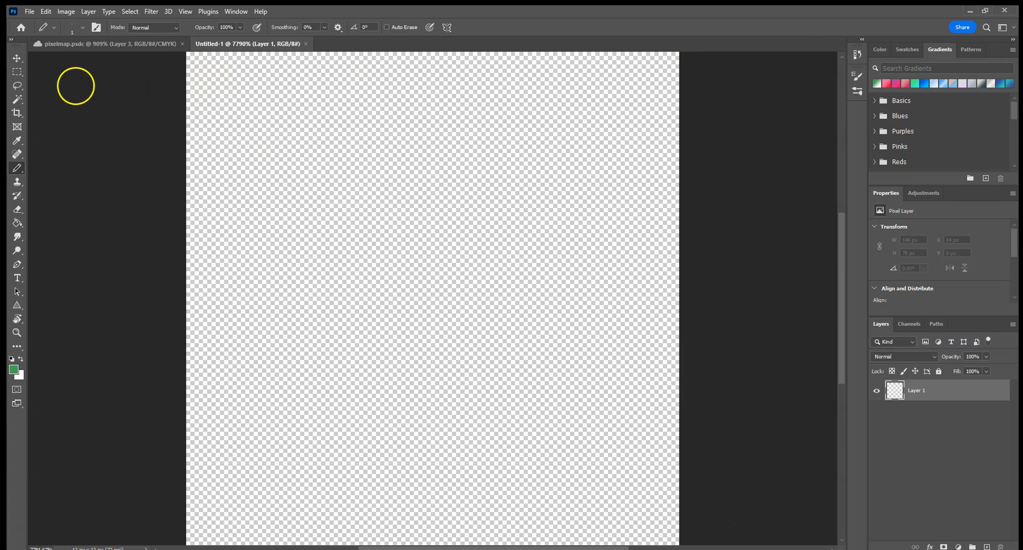
pyautogui.click(13, 368)
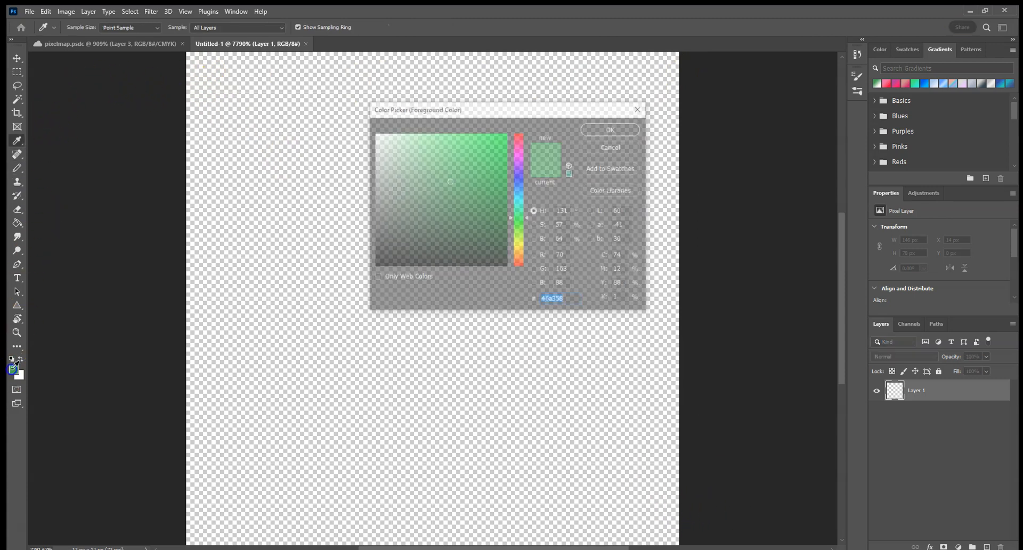
pyautogui.click(448, 192)
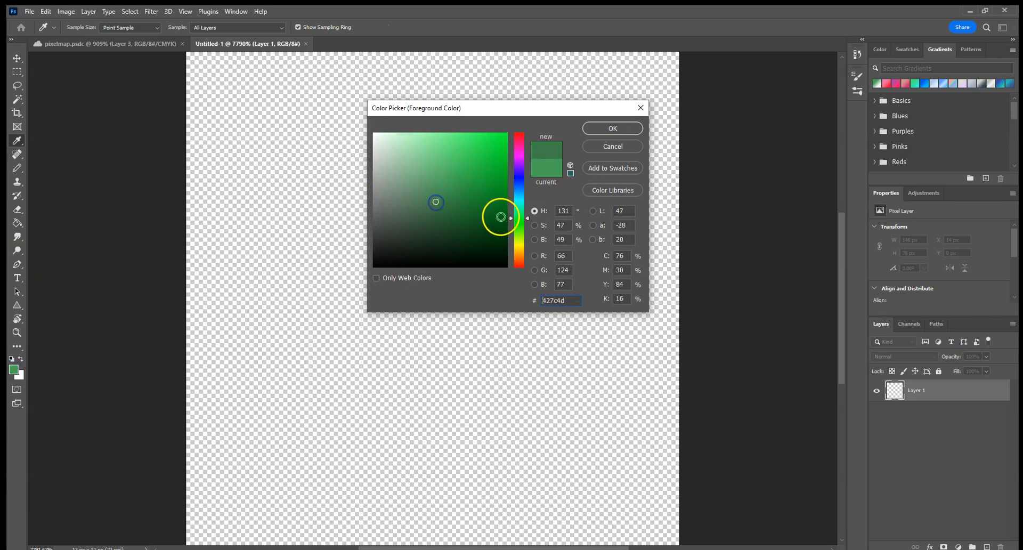
pyautogui.click(527, 224)
pyautogui.moveTo(450, 187); pyautogui.dragTo(435, 192)
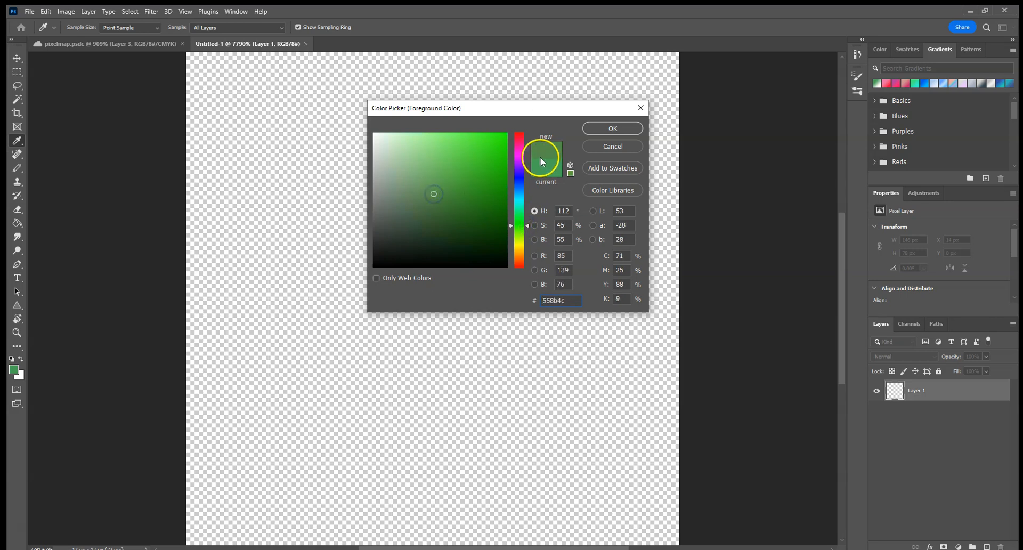
pyautogui.click(612, 128)
pyautogui.press('b')
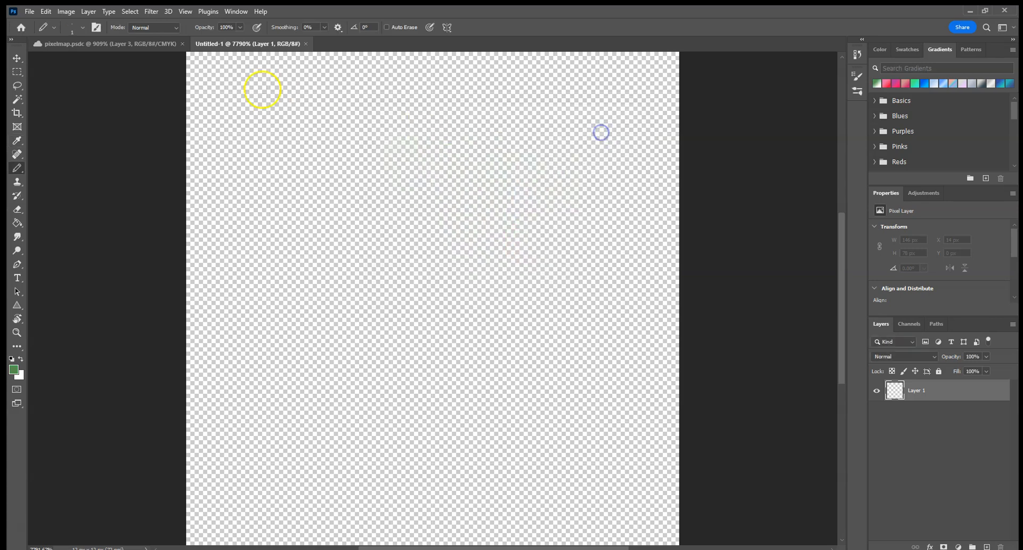
# Step: Pencil two V-shaped green grass tufts of four pixels each along the canvas's upper edge, one starting in the upper-left corner
pyautogui.click(207, 73)
pyautogui.click(252, 116)
pyautogui.click(289, 154)
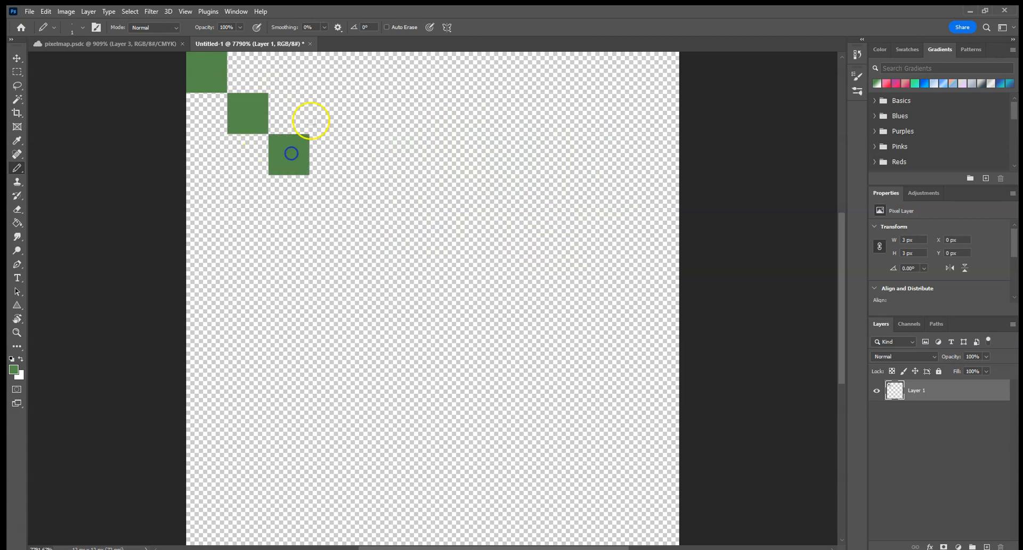
pyautogui.click(330, 113)
pyautogui.click(479, 107)
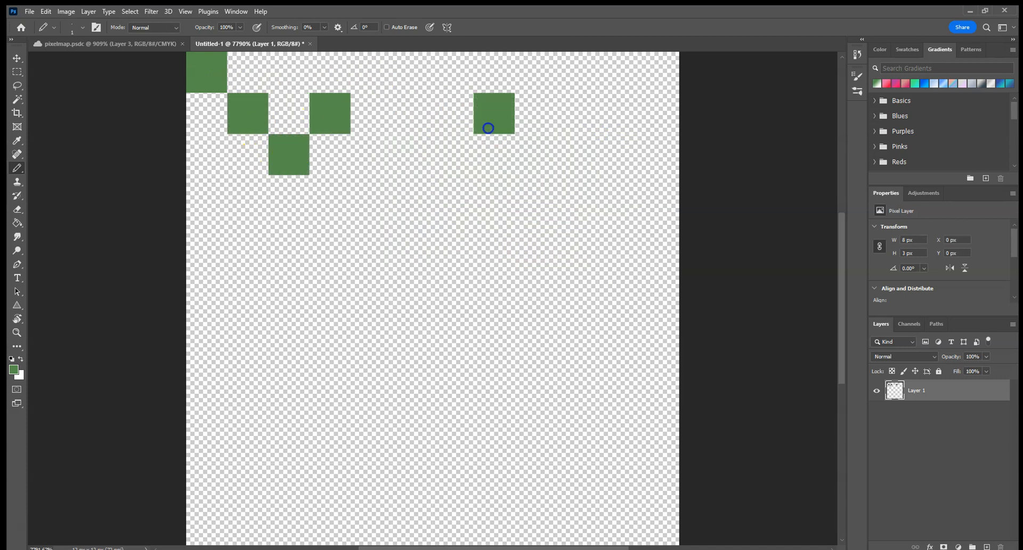
pyautogui.click(536, 157)
pyautogui.click(579, 113)
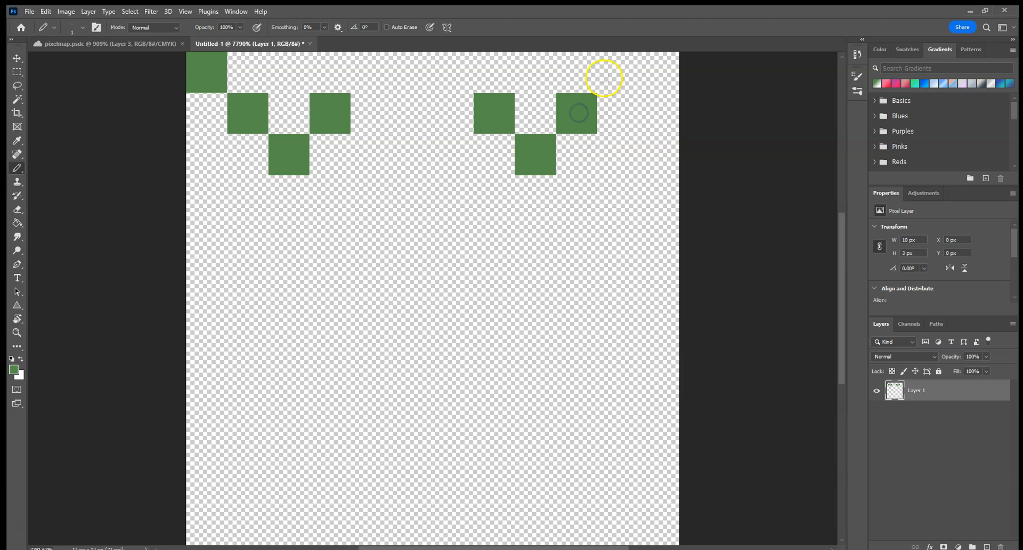
pyautogui.click(584, 73)
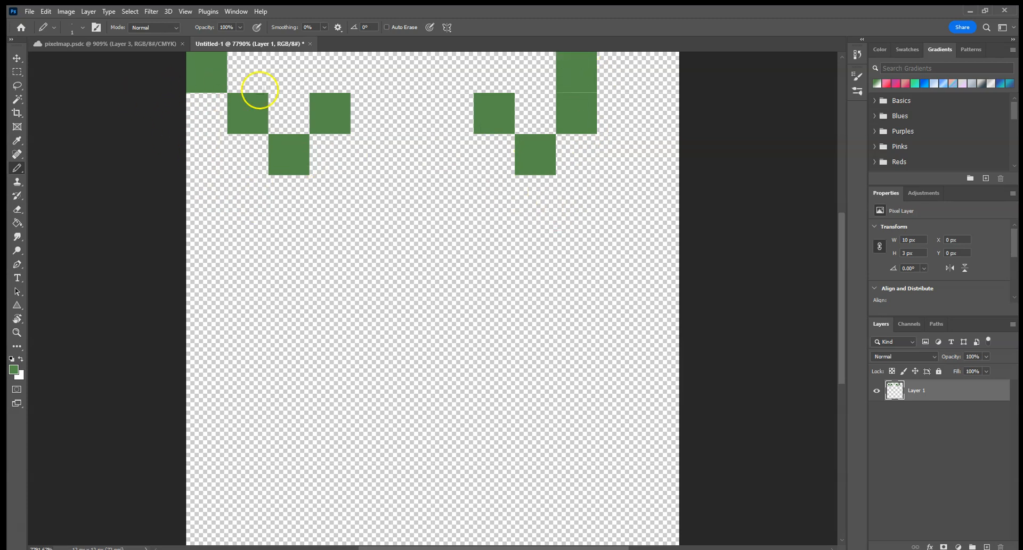
# Step: Pencil two more four-pixel green grass tufts across the middle of the canvas, one left of centre and one right of centre
pyautogui.click(287, 282)
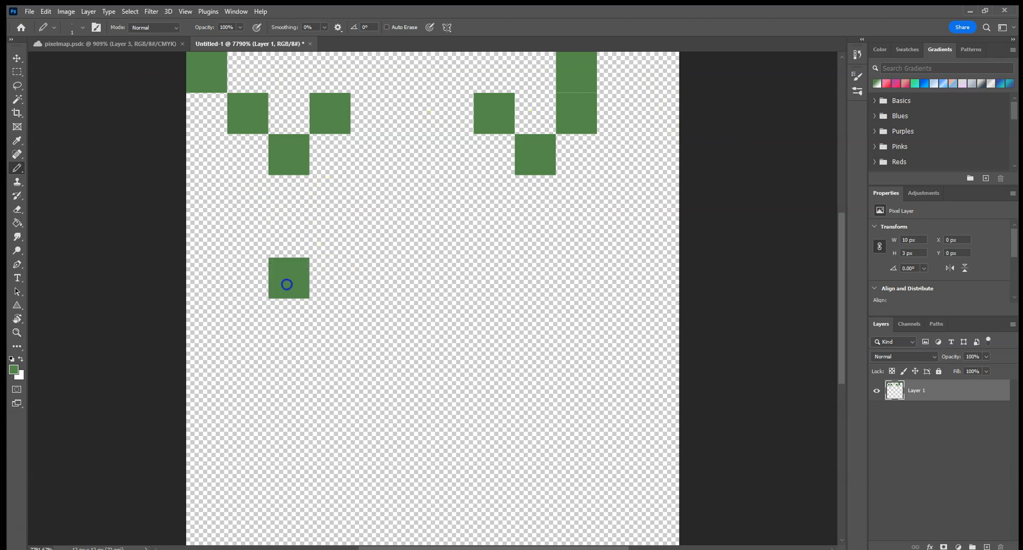
pyautogui.click(330, 320)
pyautogui.click(368, 359)
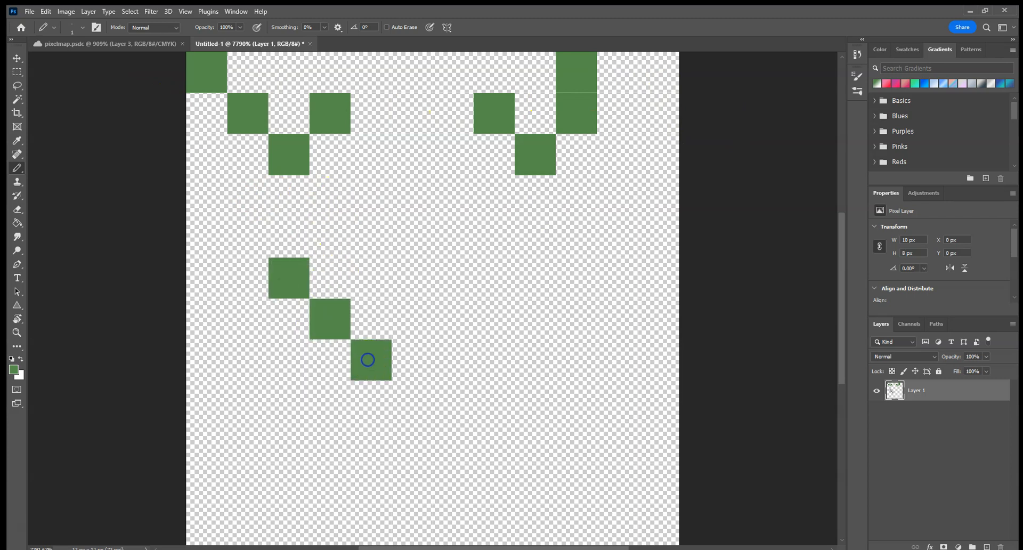
pyautogui.click(371, 278)
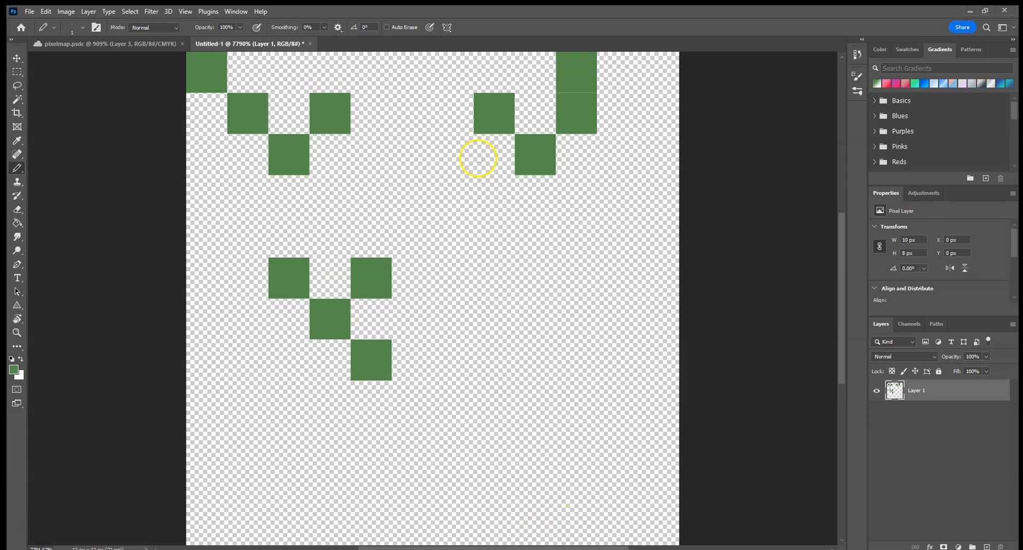
pyautogui.click(497, 333)
pyautogui.click(534, 370)
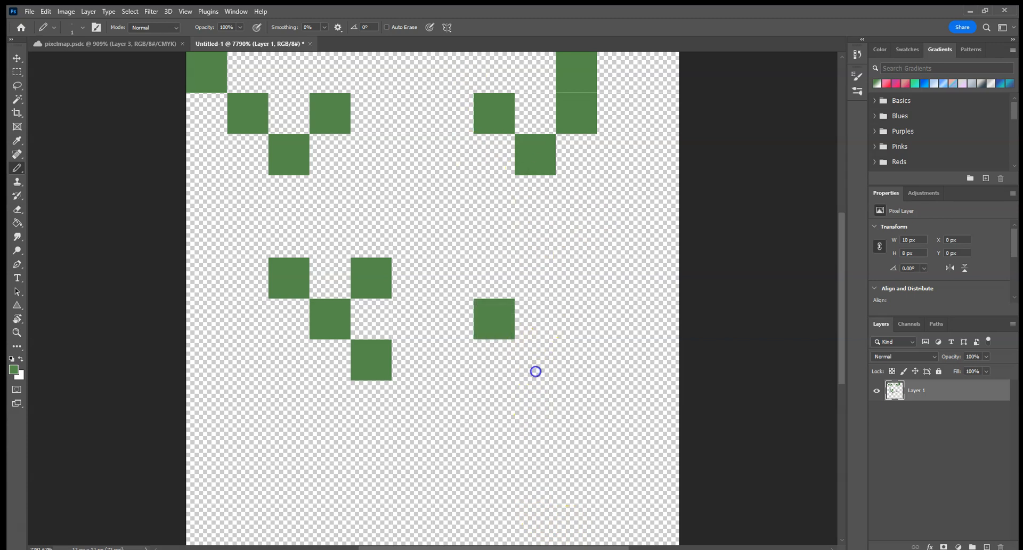
pyautogui.click(583, 313)
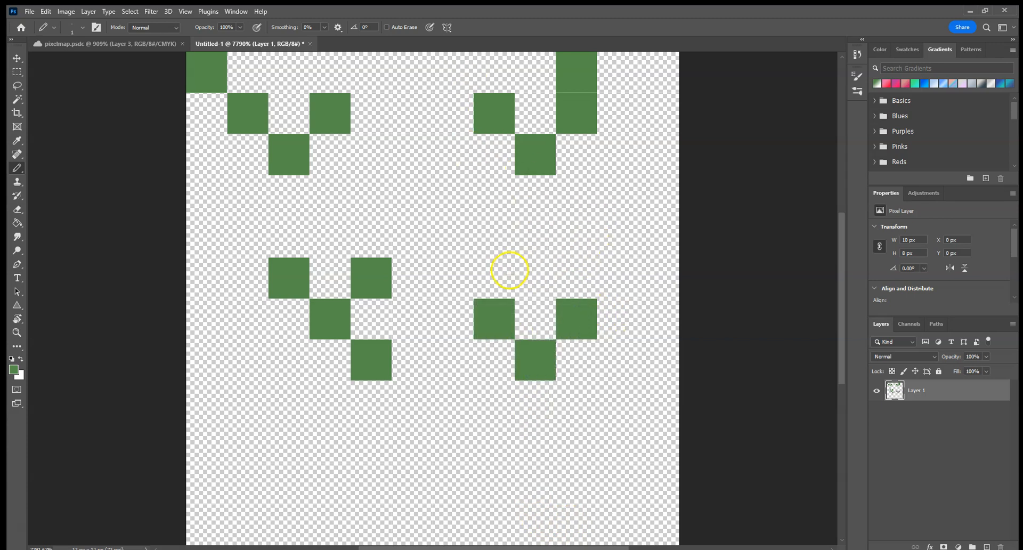
pyautogui.click(484, 266)
# Step: Pencil a green grass tuft at the canvas's lower centre and a Y-shaped one at its lower left
pyautogui.click(397, 464)
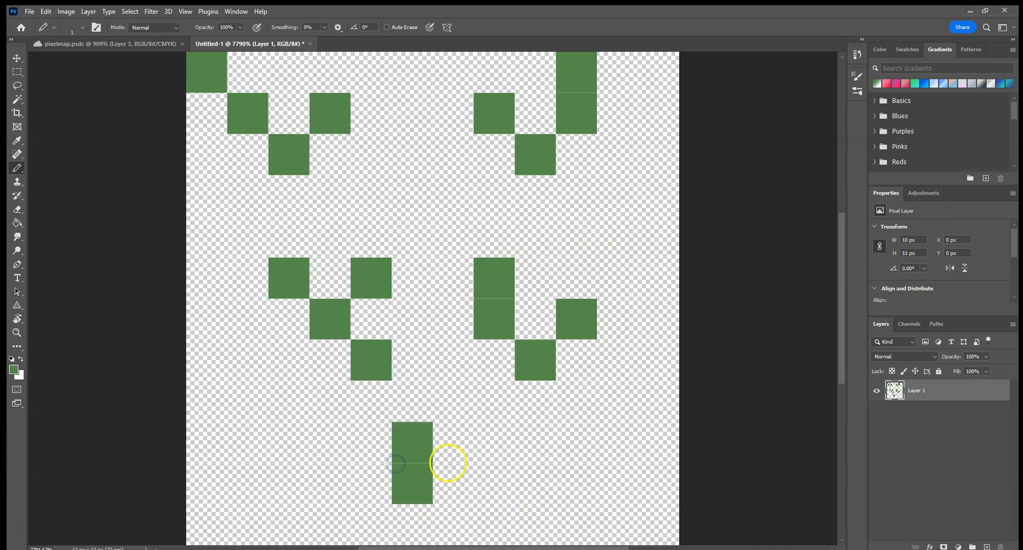
pyautogui.click(450, 428)
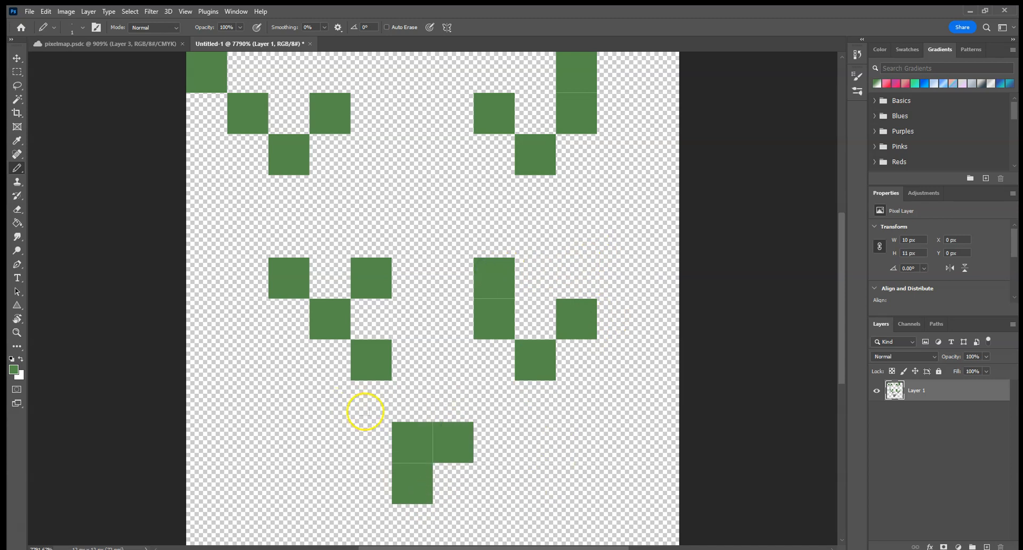
pyautogui.click(364, 438)
pyautogui.click(451, 396)
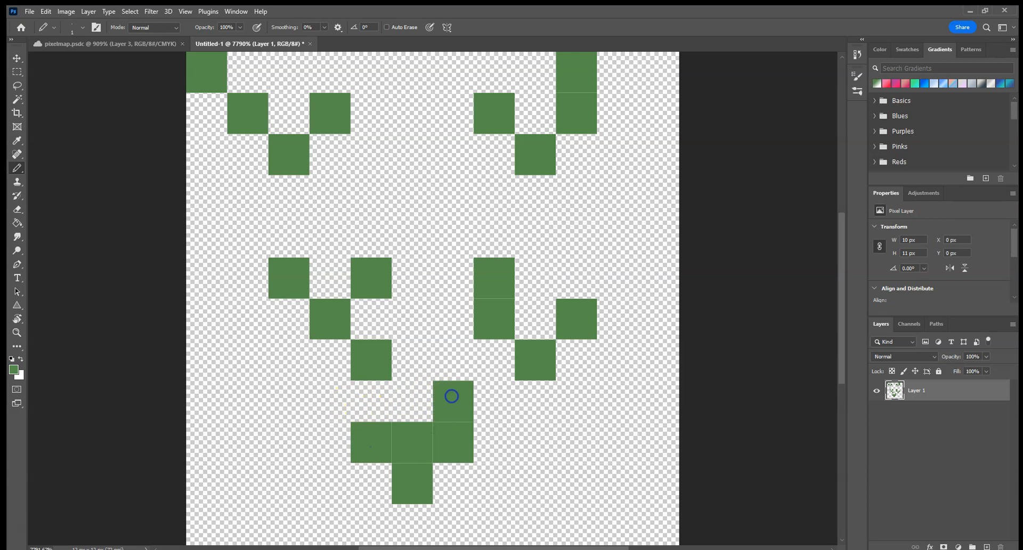
pyautogui.click(224, 396)
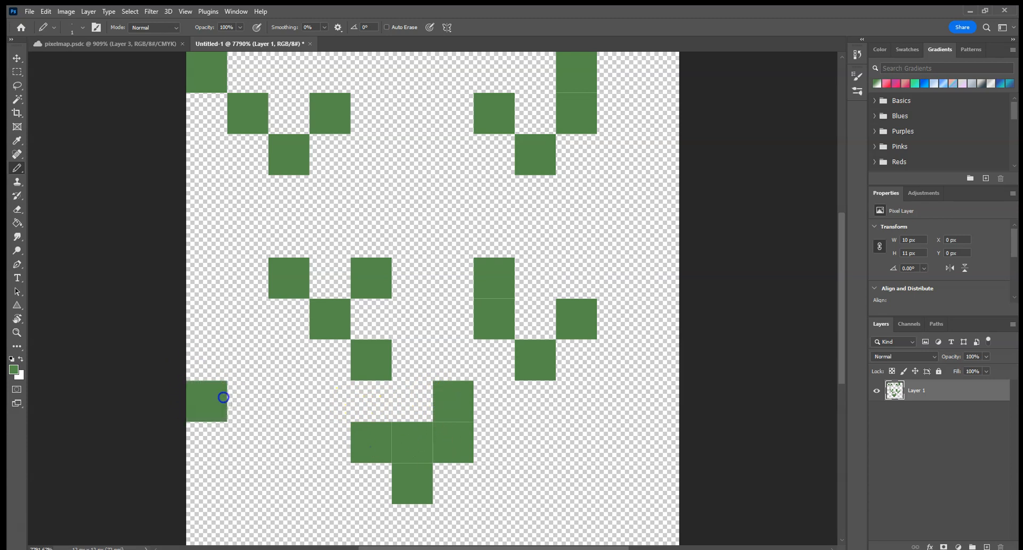
pyautogui.click(251, 440)
pyautogui.click(254, 488)
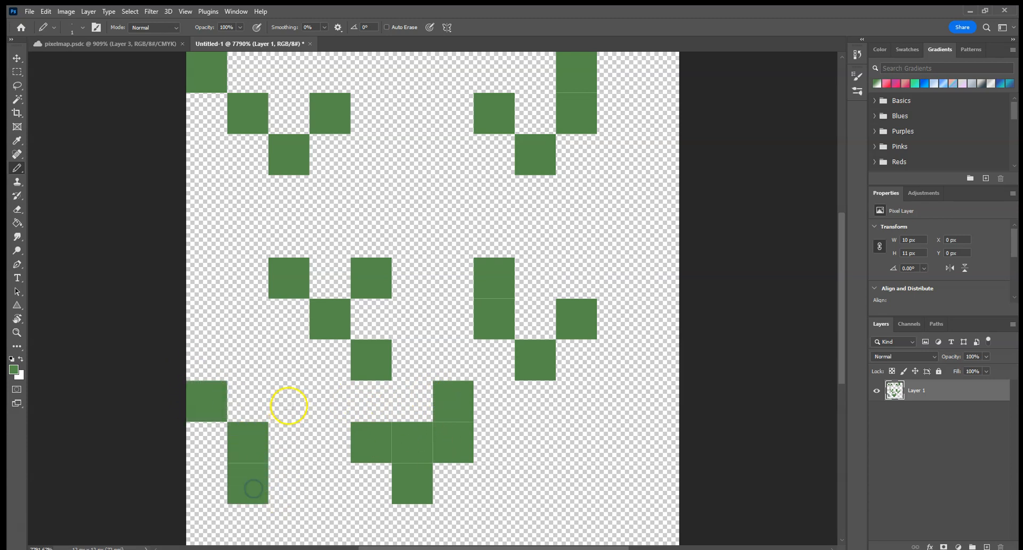
pyautogui.click(288, 404)
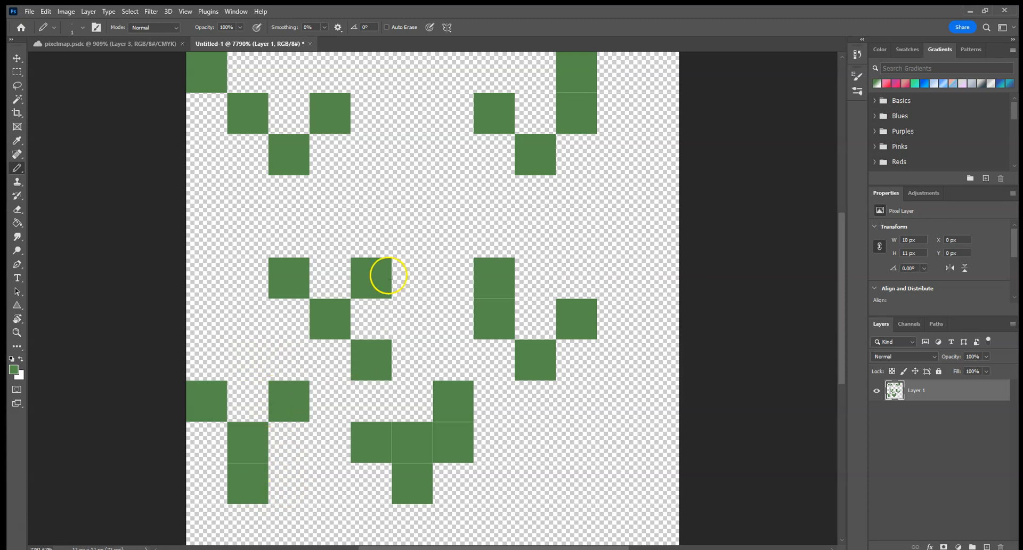
# Step: Add a green pixel above the middle-left tuft and two diagonal green pixels in the canvas's lower-right area
pyautogui.click(375, 240)
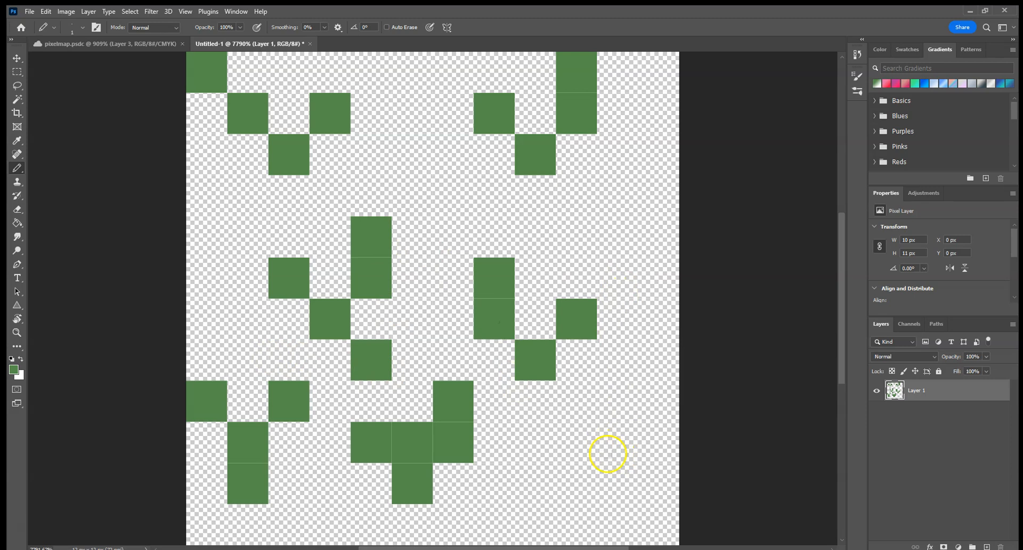
pyautogui.click(586, 447)
pyautogui.click(614, 484)
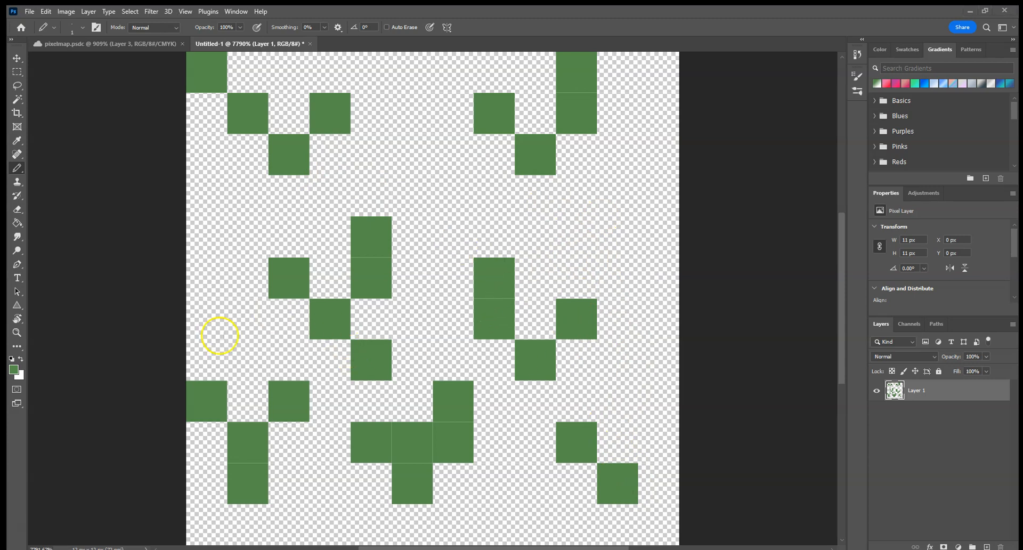
# Step: Change the foreground color to a yellowish olive green, 99ab48
pyautogui.click(14, 368)
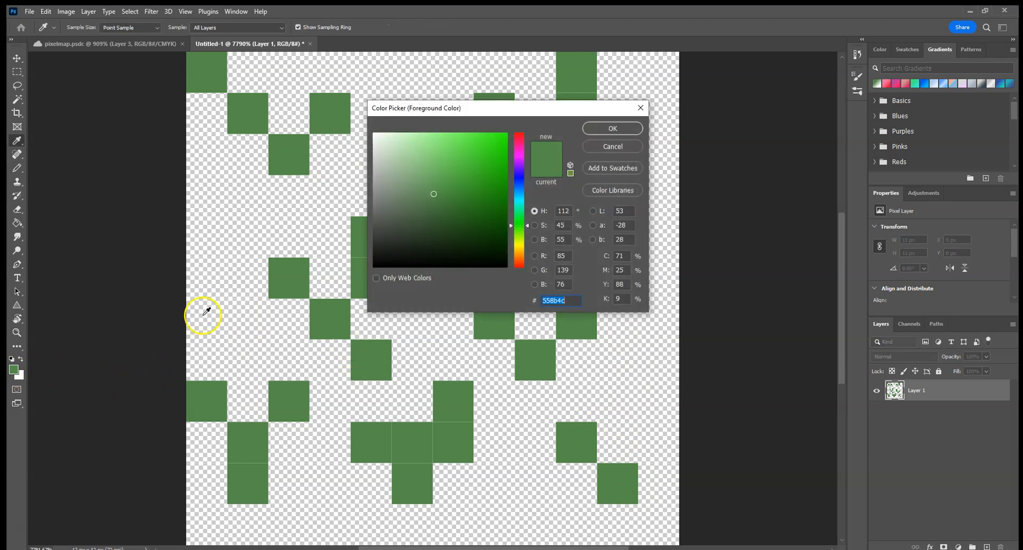
pyautogui.moveTo(526, 228); pyautogui.dragTo(527, 238)
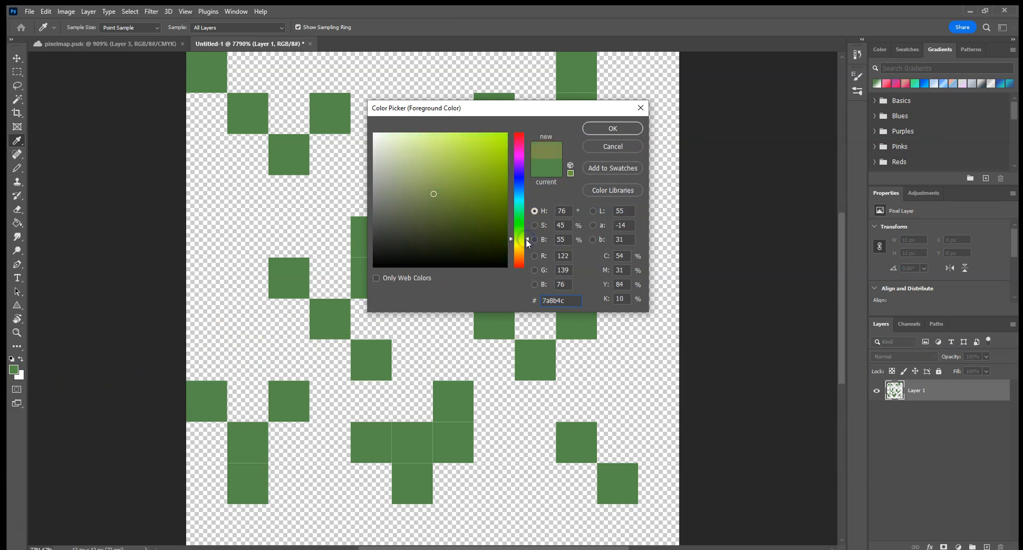
pyautogui.moveTo(528, 243); pyautogui.dragTo(526, 240)
pyautogui.moveTo(454, 181)
pyautogui.mouseDown()
pyautogui.moveTo(479, 201)
pyautogui.moveTo(462, 183)
pyautogui.moveTo(471, 169)
pyautogui.moveTo(447, 169)
pyautogui.moveTo(472, 174)
pyautogui.mouseUp()
pyautogui.click(529, 240)
pyautogui.click(529, 243)
pyautogui.moveTo(528, 244); pyautogui.dragTo(528, 241)
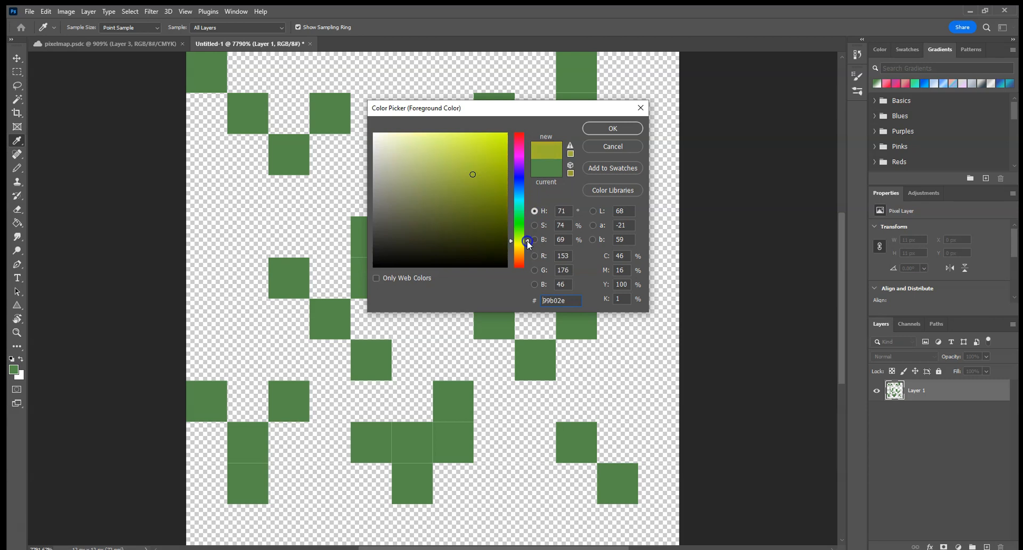
pyautogui.click(452, 177)
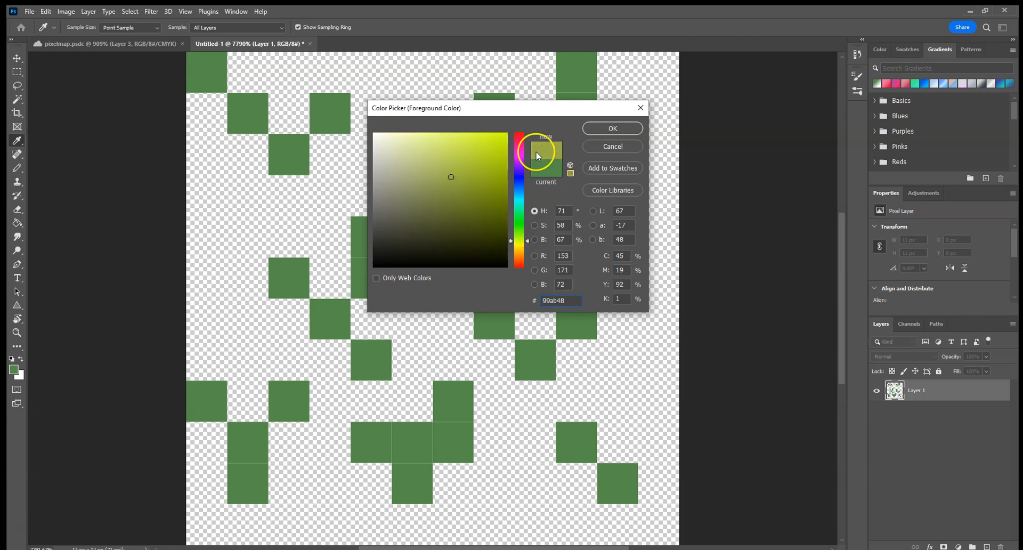
pyautogui.click(613, 129)
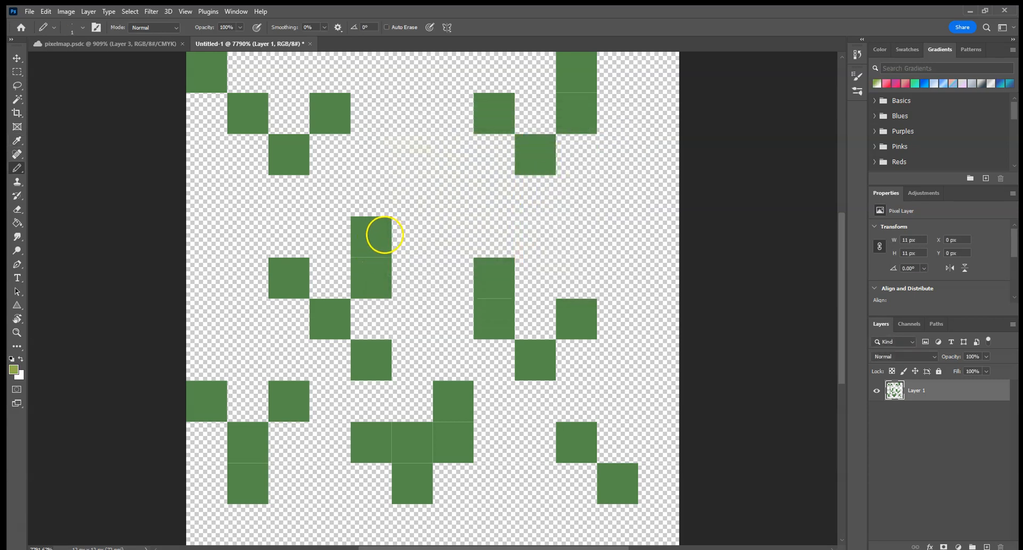
# Step: Pencil olive tips extending the two middle tufts: two diagonal pixels on the left tuft, three rising toward the right edge on the right tuft
pyautogui.click(369, 234)
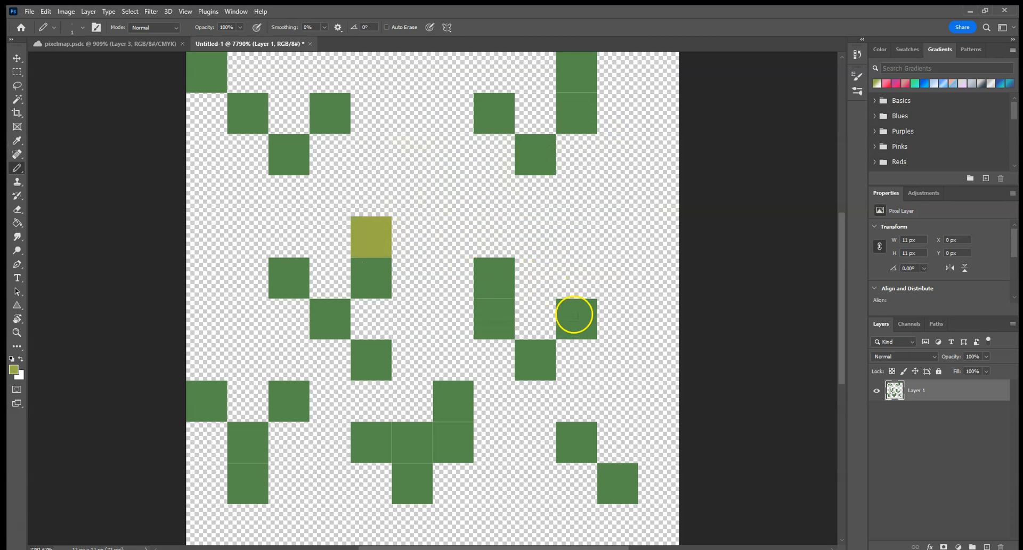
pyautogui.click(580, 278)
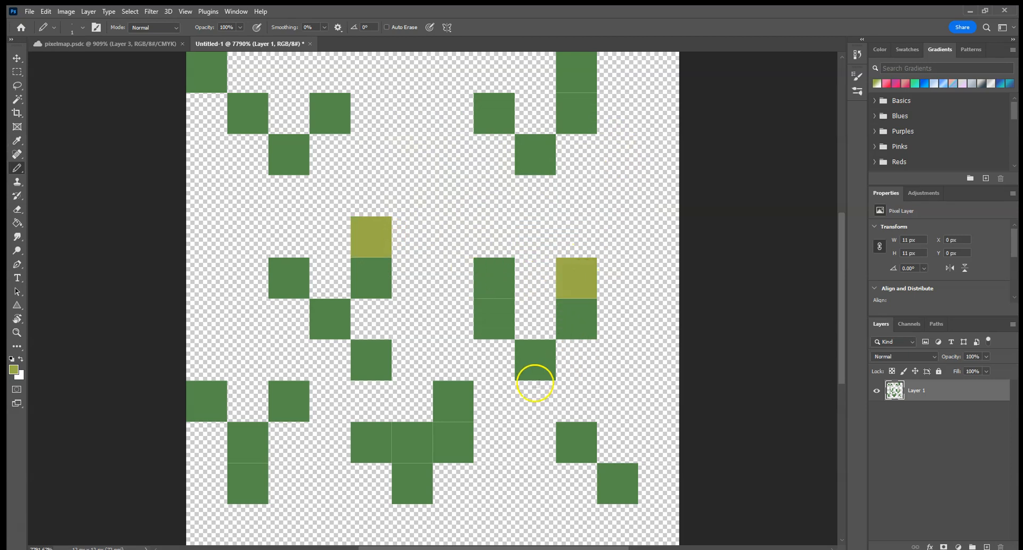
pyautogui.click(620, 197)
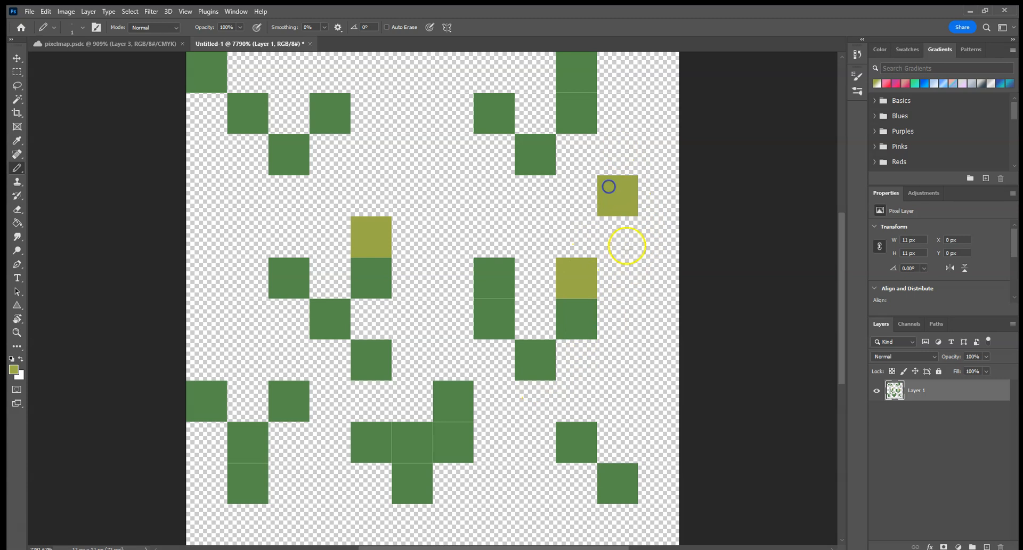
pyautogui.click(619, 235)
pyautogui.click(422, 180)
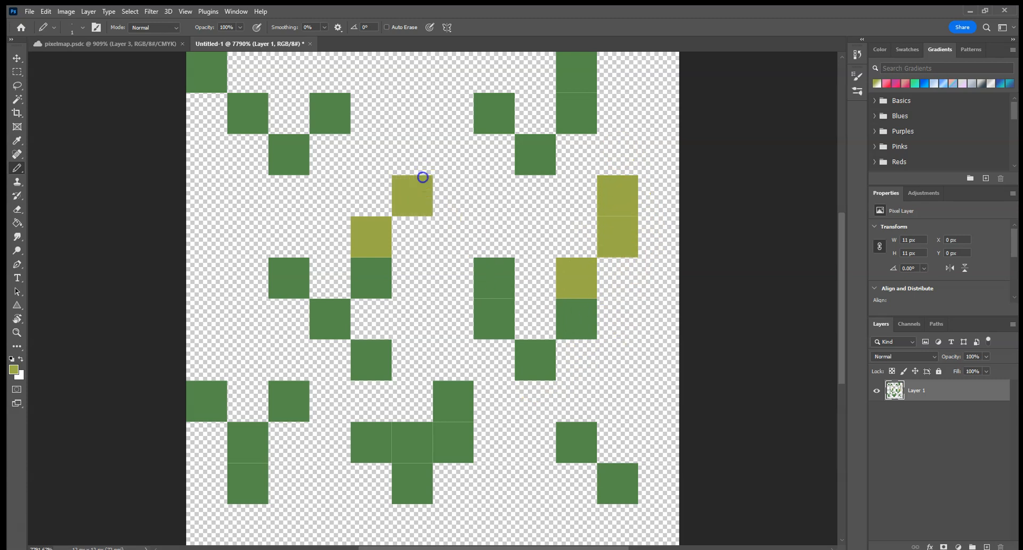
# Step: Add an olive pixel beside the lower-centre tuft's base and recolor pixels of the lower-centre, upper-left and lower-left tufts olive
pyautogui.click(506, 480)
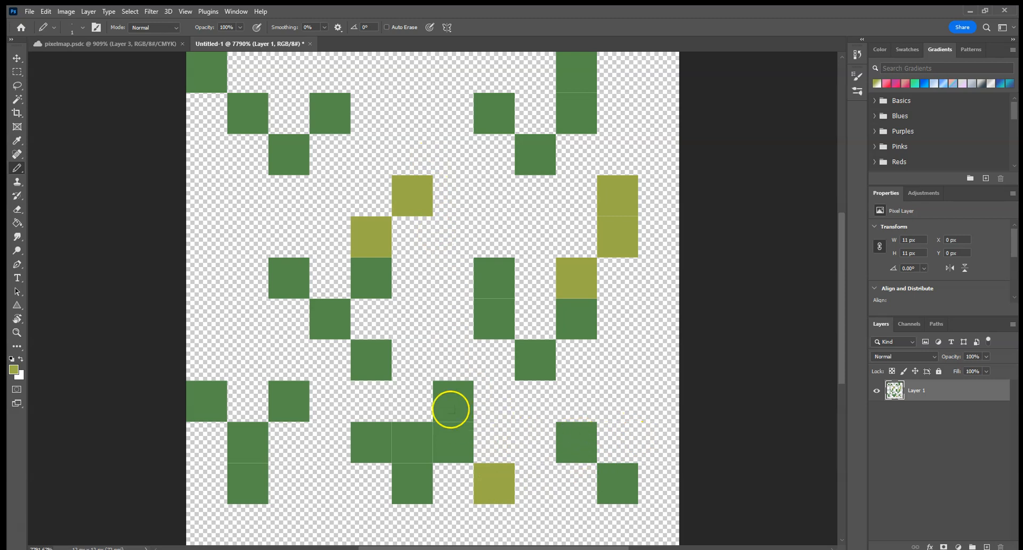
pyautogui.click(449, 399)
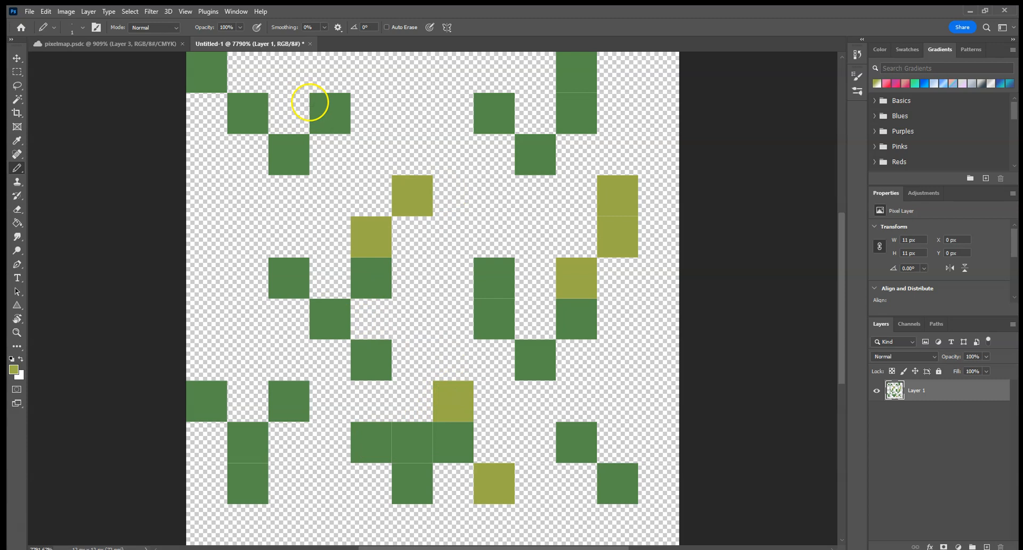
pyautogui.click(330, 109)
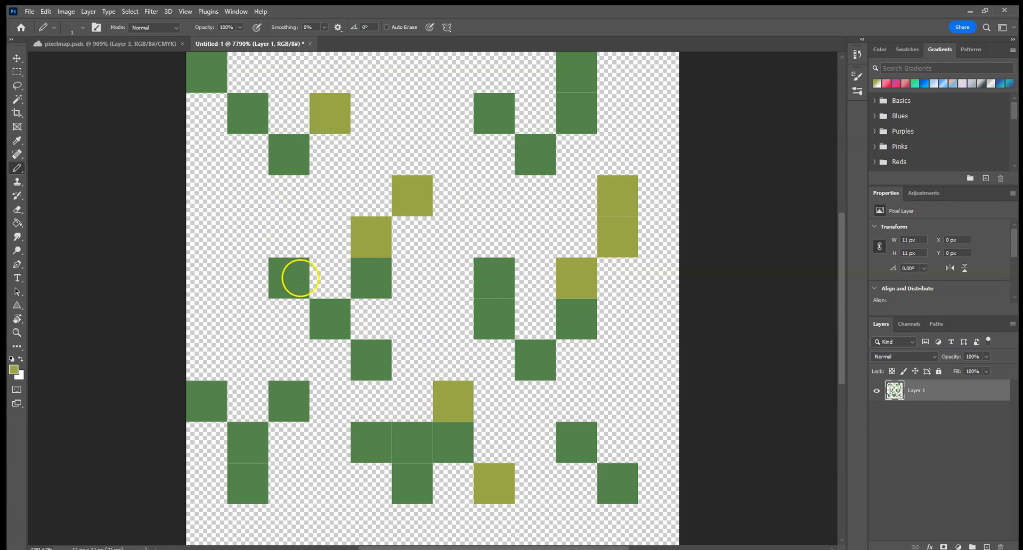
pyautogui.click(288, 401)
pyautogui.click(241, 441)
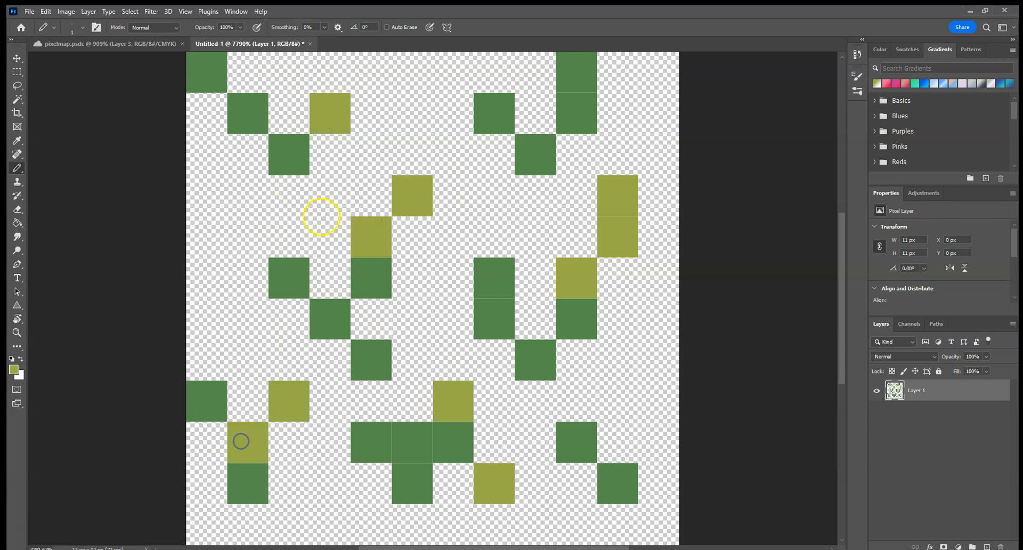
# Step: Scatter single olive pixels in empty areas: middle left, above the middle-right tuft, lower right, and two in the last column
pyautogui.click(261, 224)
pyautogui.click(222, 281)
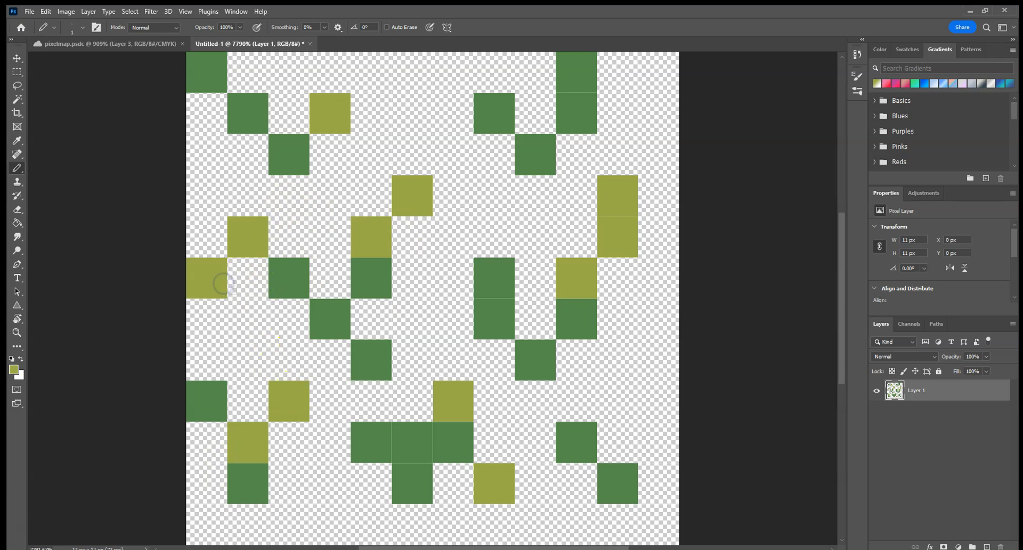
pyautogui.hotkey('ctrl', 'z')
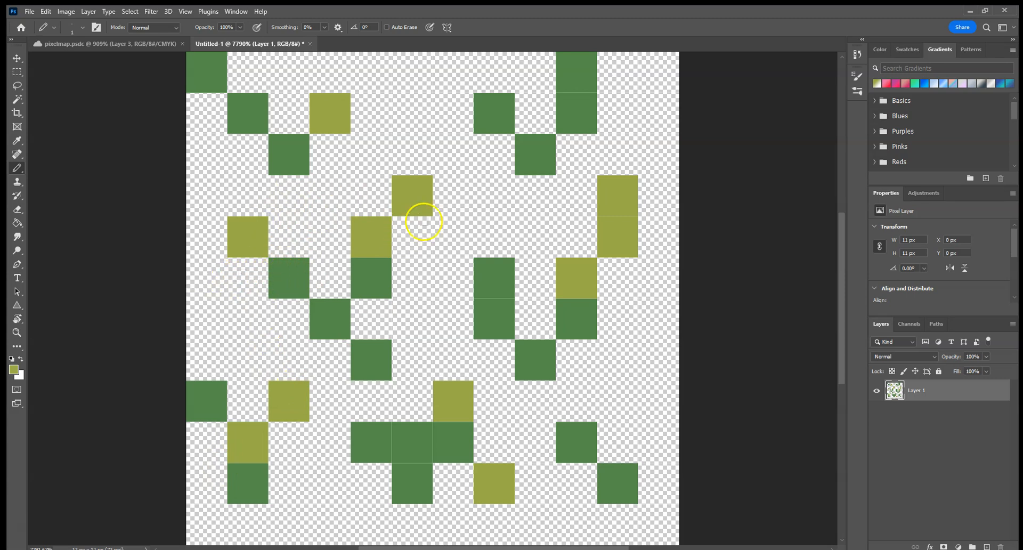
pyautogui.click(482, 184)
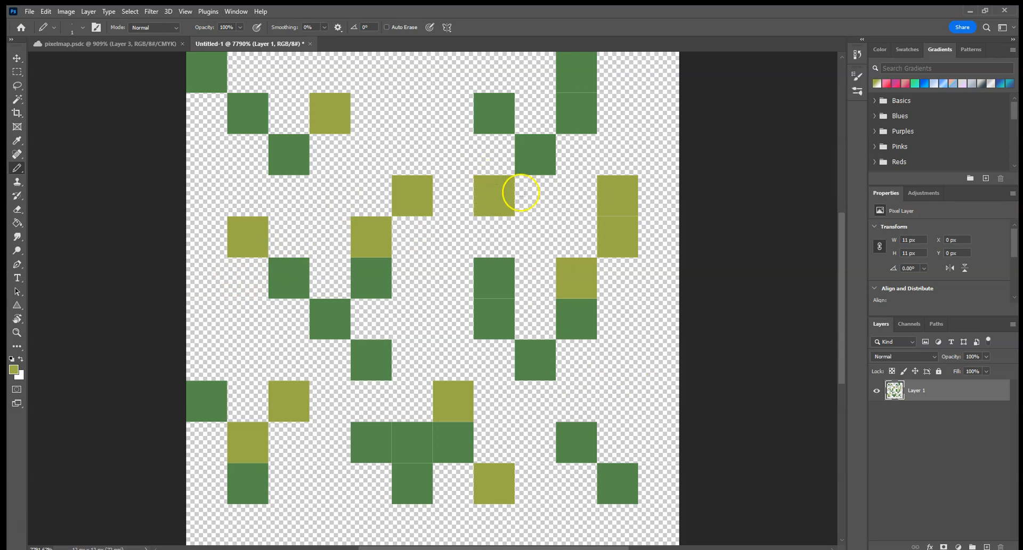
pyautogui.click(628, 384)
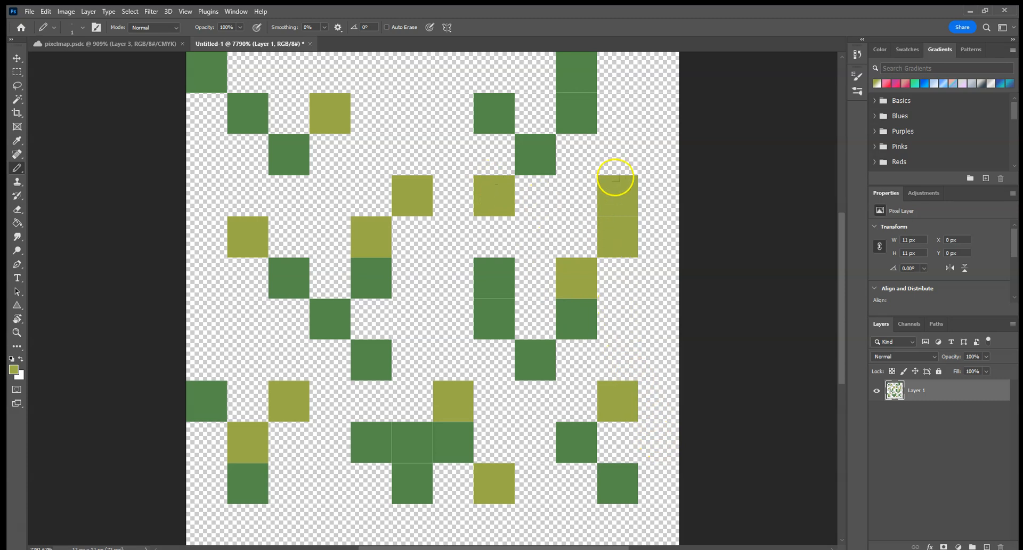
pyautogui.click(664, 153)
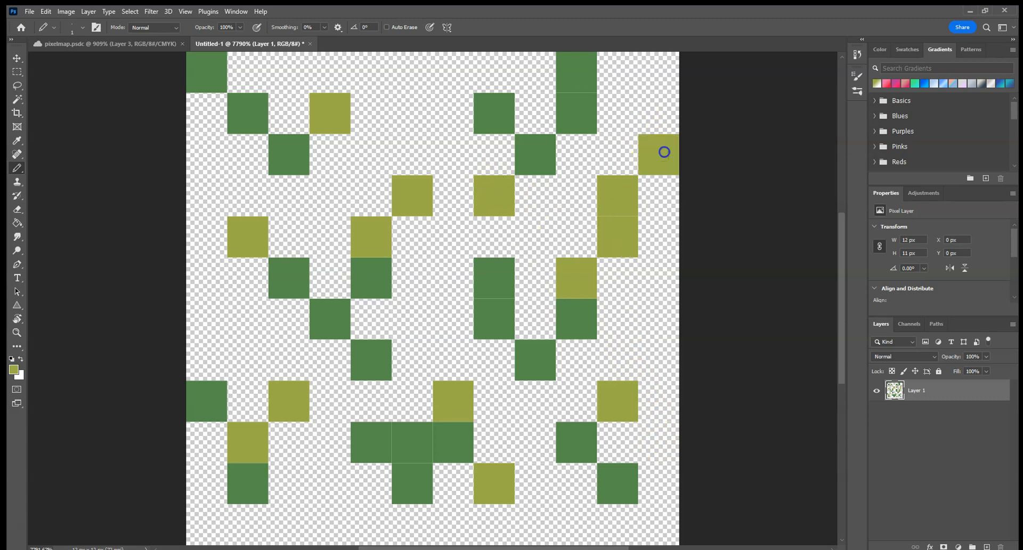
pyautogui.click(659, 327)
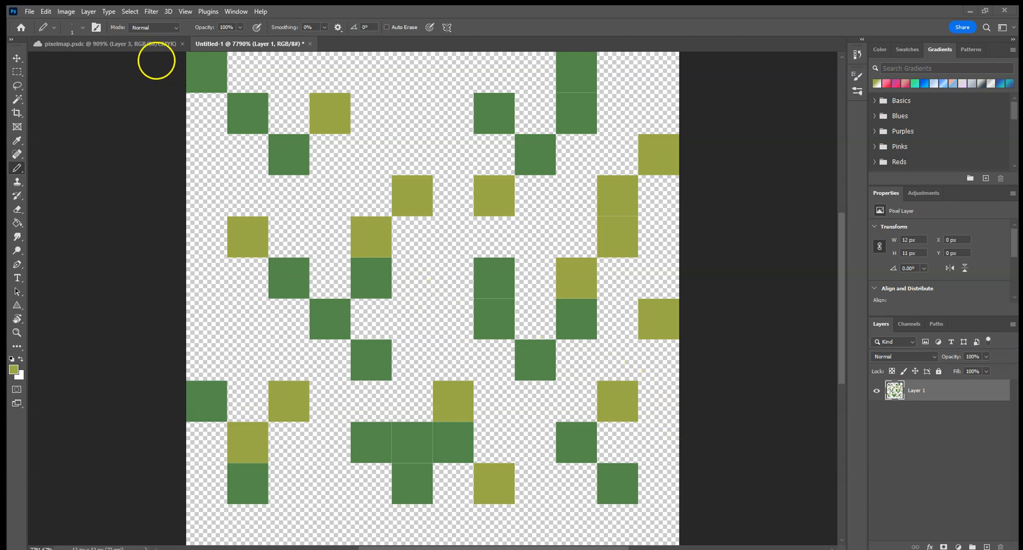
# Step: Sample the grass green from the pixelmap.psdc document and darken it to 347841 as the foreground color for the grass tile
pyautogui.click(143, 44)
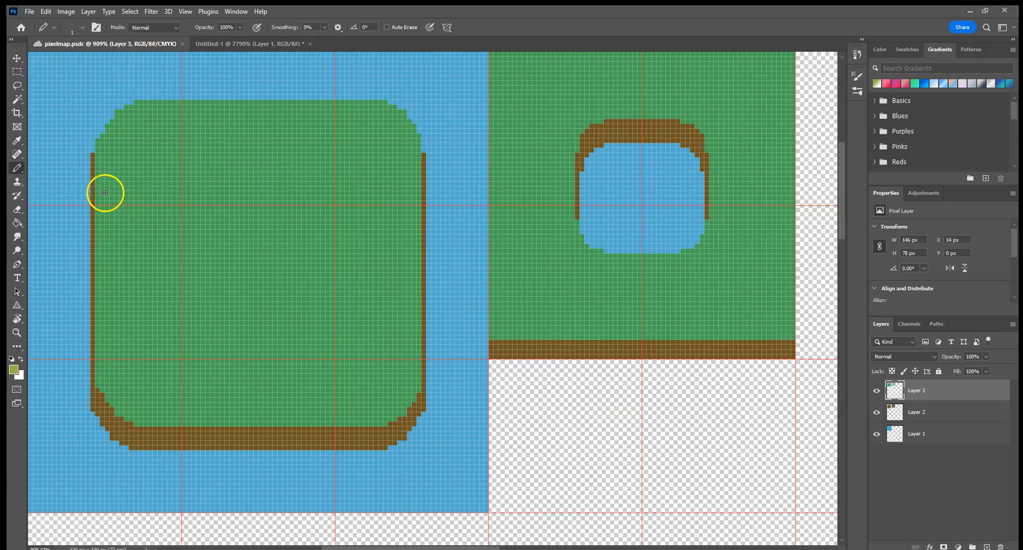
pyautogui.click(17, 140)
pyautogui.click(144, 161)
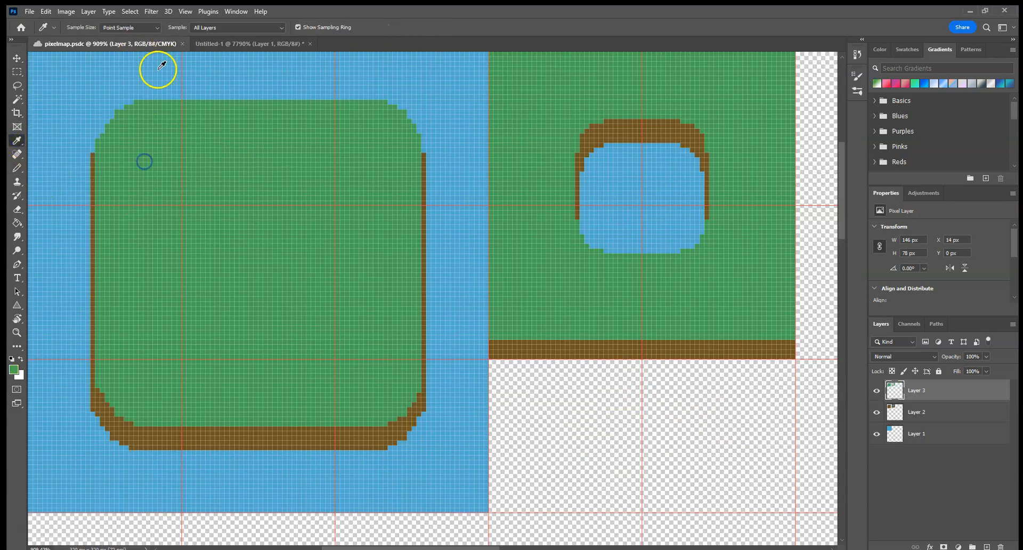
pyautogui.click(218, 43)
pyautogui.click(14, 372)
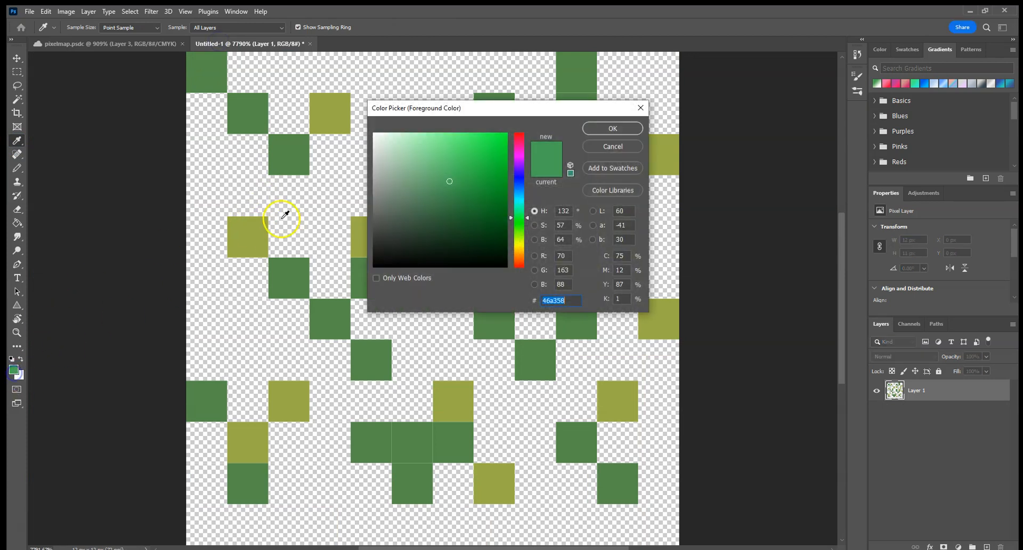
pyautogui.moveTo(450, 187); pyautogui.dragTo(449, 202)
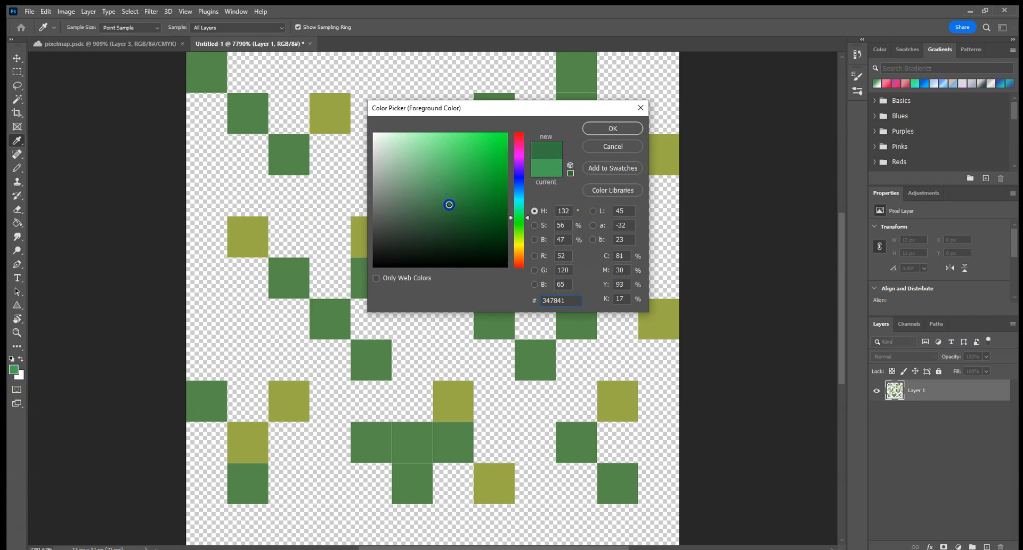
pyautogui.click(613, 131)
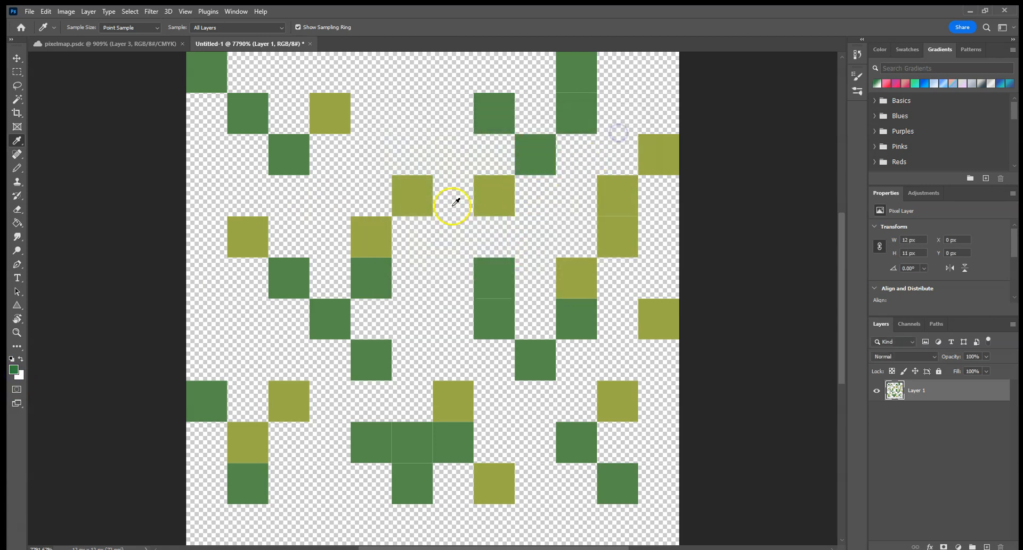
# Step: Pencil dark green over the bases of both middle tufts, the middle-right tuft's left blade, and one pixel each in the upper-right and lower-right tufts
pyautogui.click(14, 168)
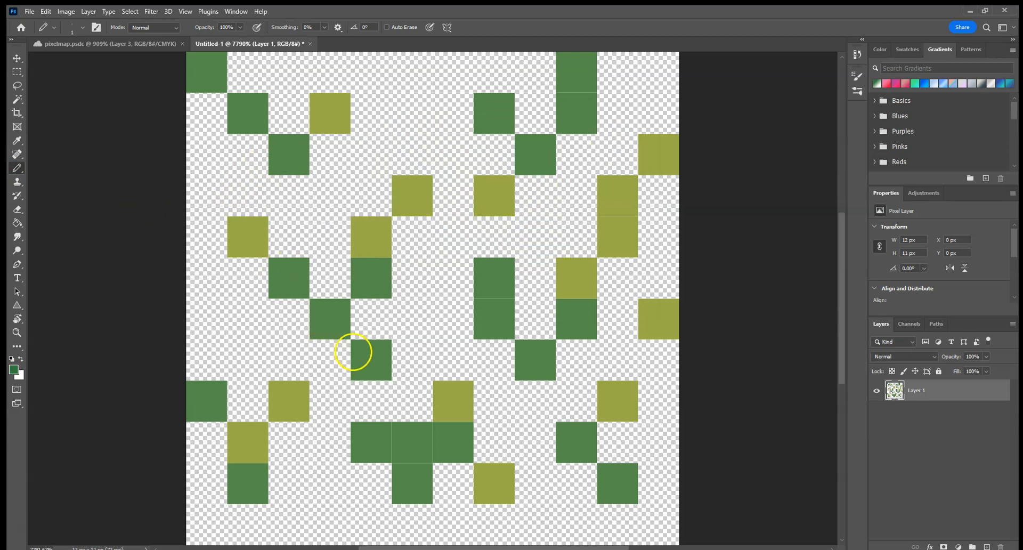
pyautogui.click(362, 356)
pyautogui.click(536, 359)
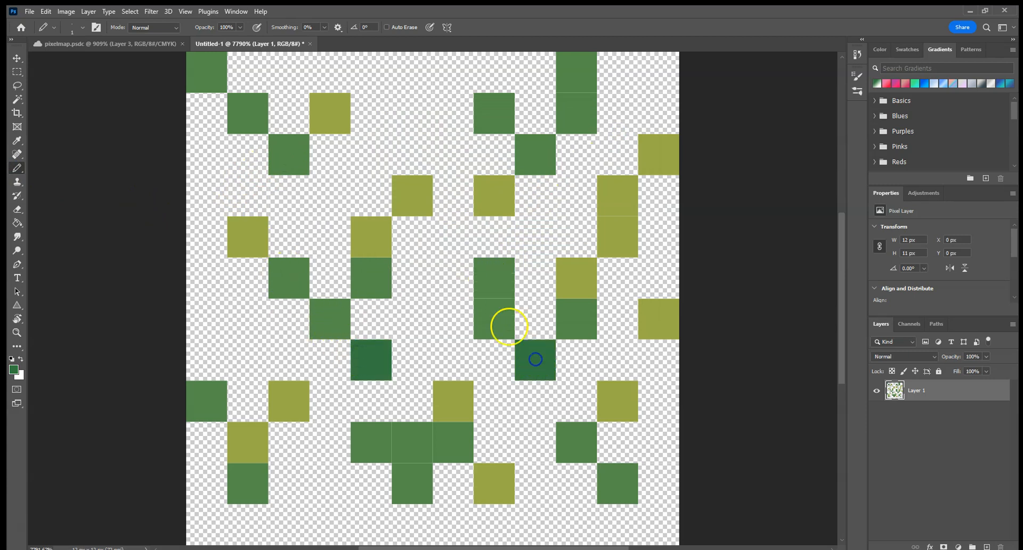
pyautogui.click(495, 324)
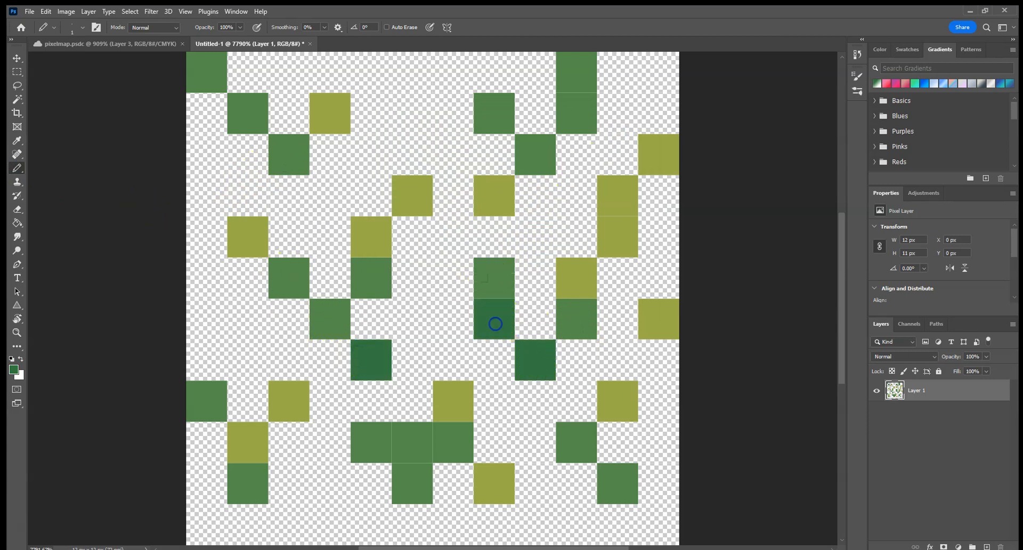
pyautogui.click(579, 109)
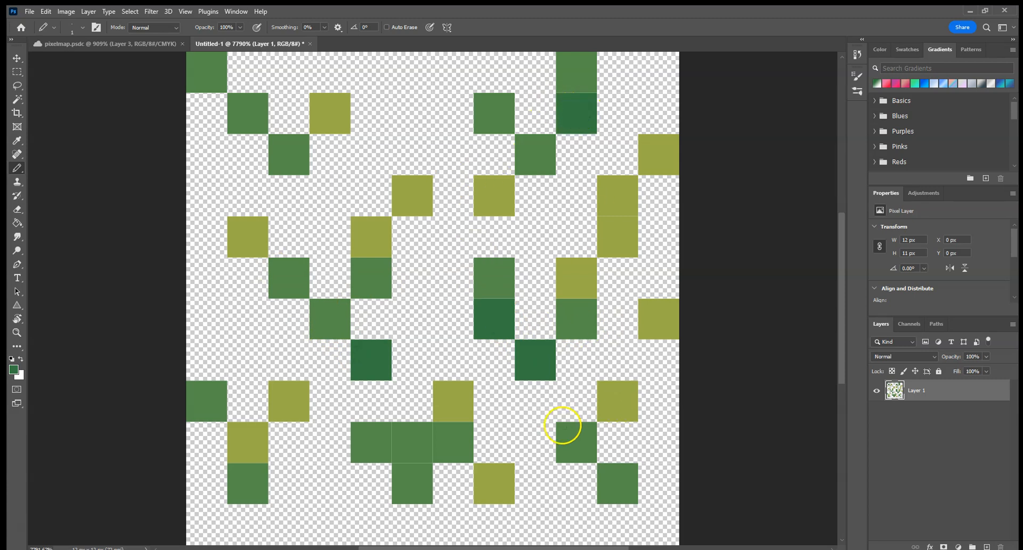
pyautogui.click(573, 444)
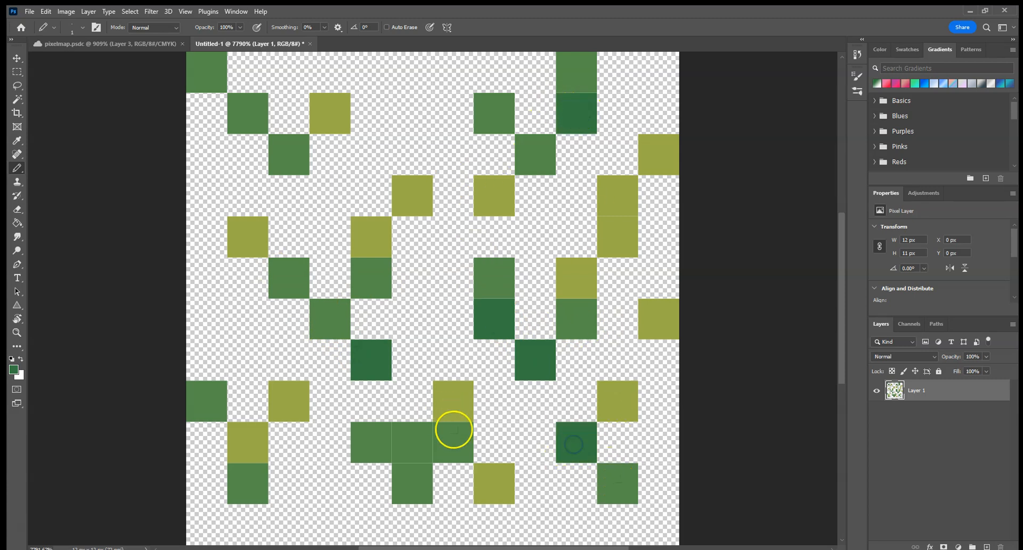
# Step: Shade the lower-centre tuft's right and base pixels and the lower-left tuft's outer pixel dark green, and add two diagonal dark pixels at middle left
pyautogui.click(451, 454)
pyautogui.click(252, 491)
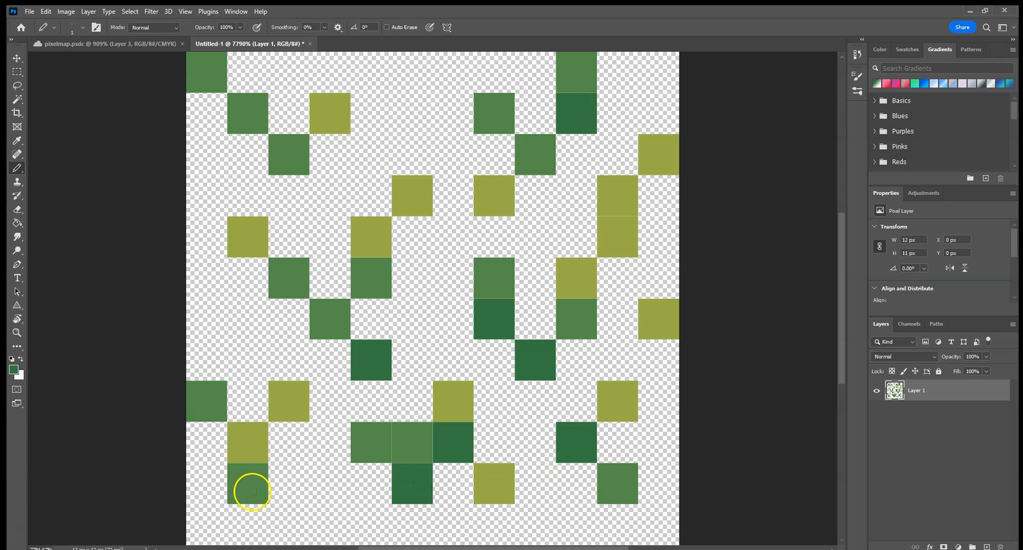
pyautogui.click(214, 396)
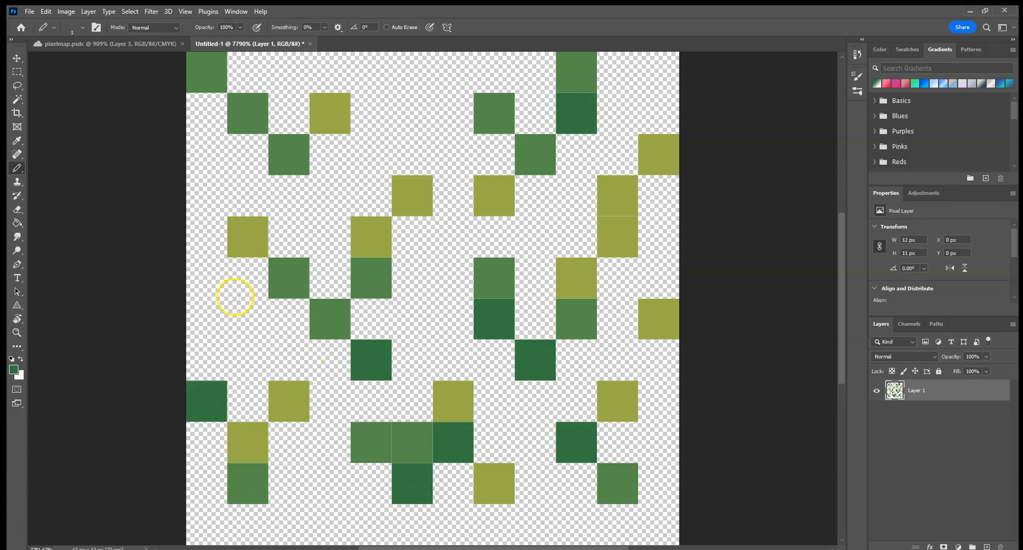
pyautogui.click(243, 281)
pyautogui.click(209, 317)
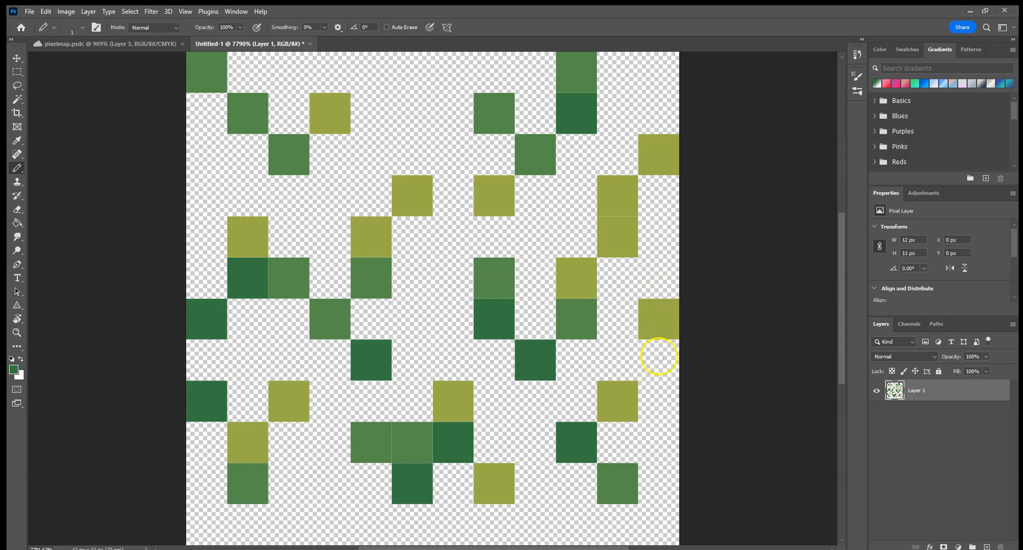
# Step: Erase the lower olive pixel in the last column, and pencil a dark green pixel just below it and another in the bottom row
pyautogui.press('e')
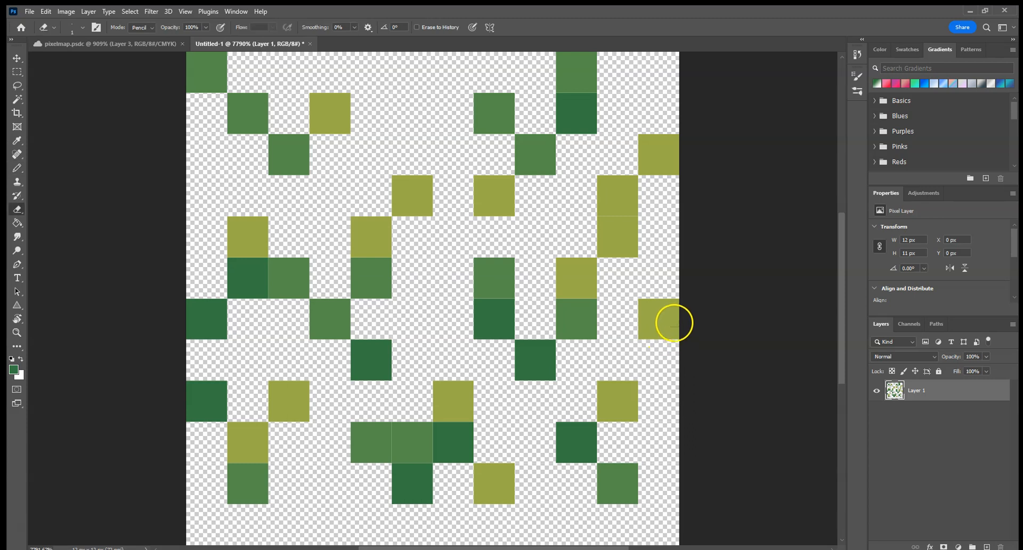
pyautogui.click(673, 322)
pyautogui.press('b')
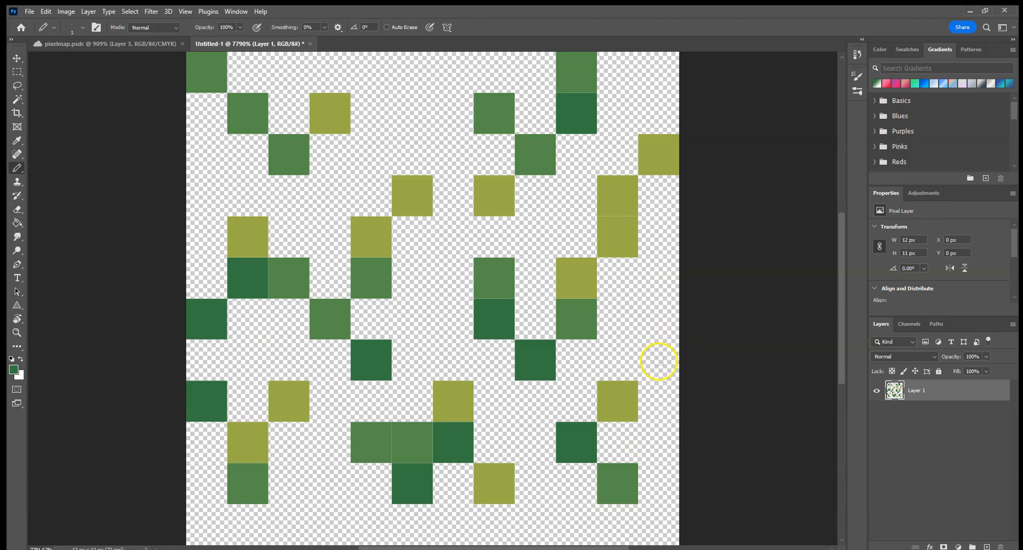
pyautogui.click(660, 359)
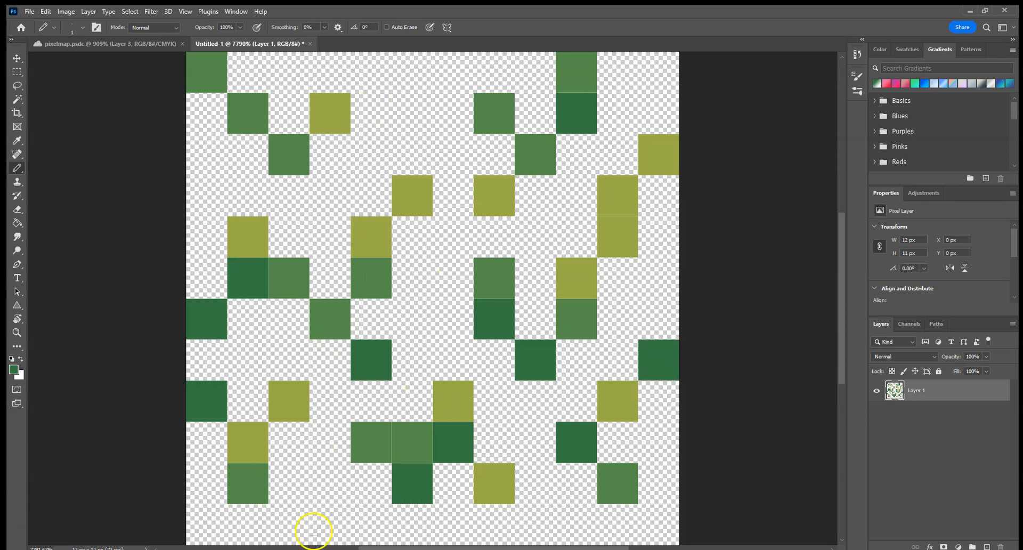
pyautogui.click(364, 523)
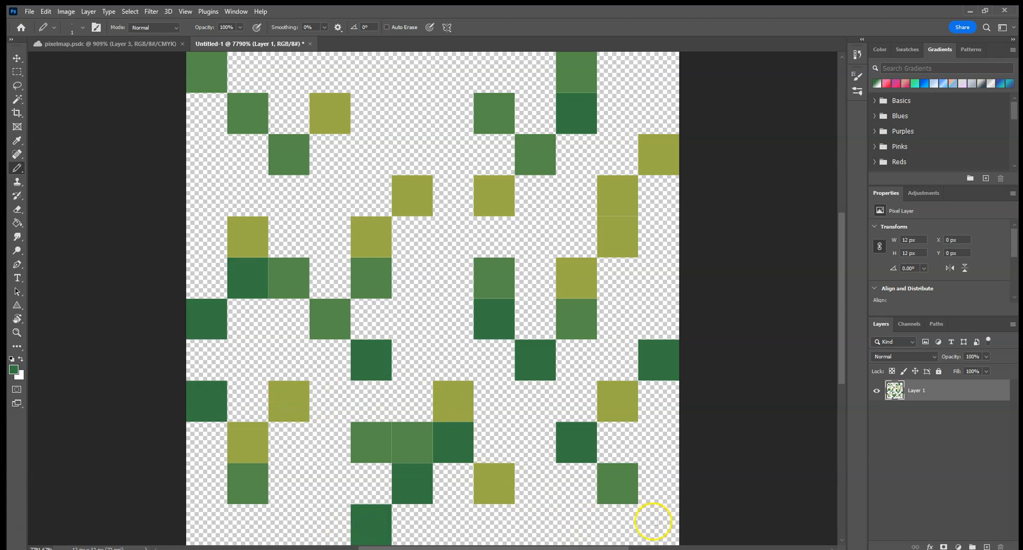
# Step: Define the grass tile as a pattern named grassa and return to the pixelmap.psdc document
pyautogui.click(45, 12)
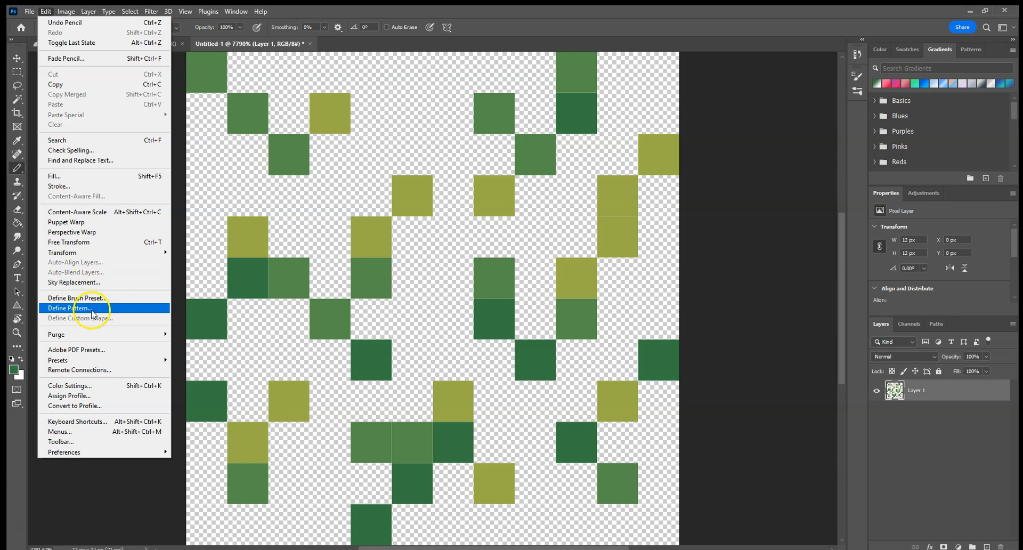
pyautogui.click(92, 314)
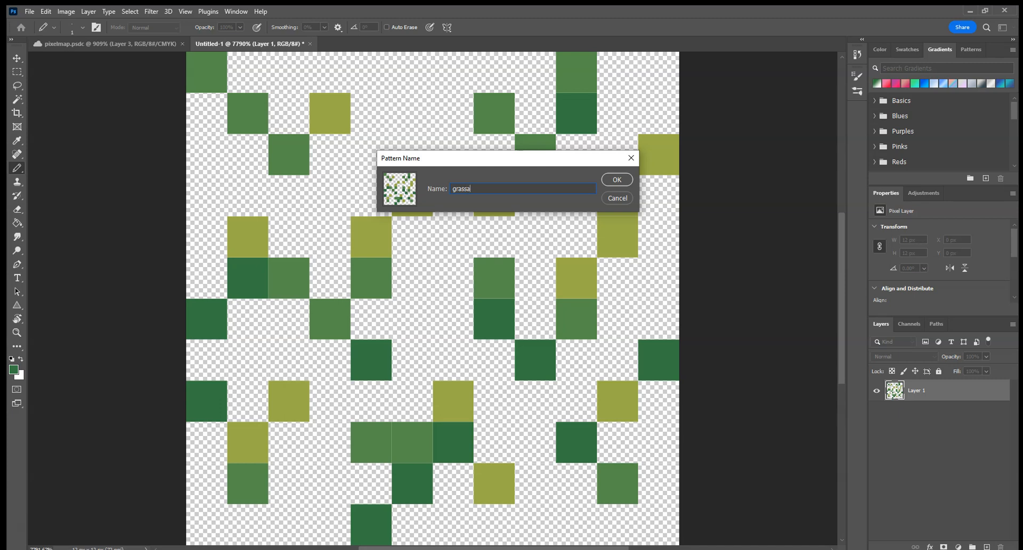
pyautogui.click(616, 180)
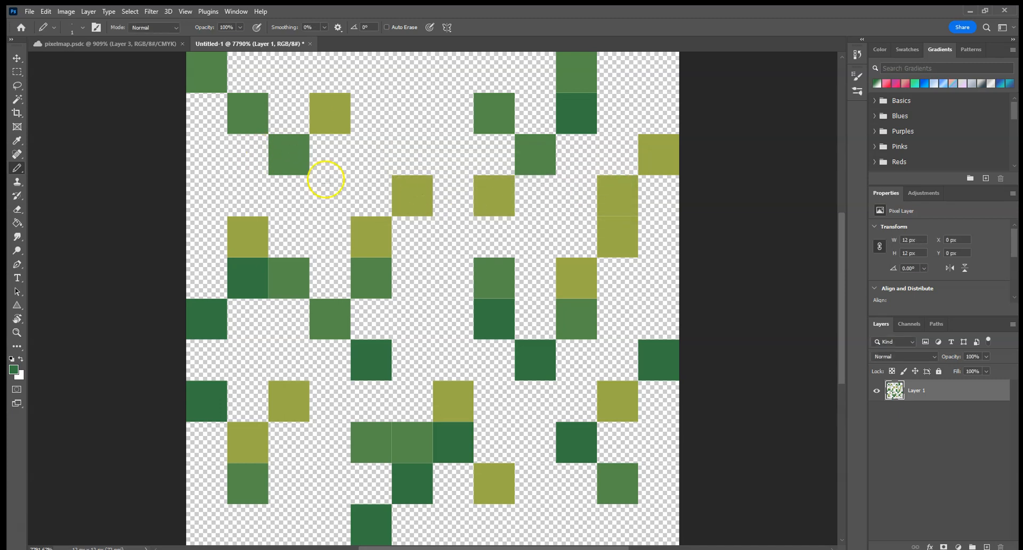
pyautogui.click(110, 44)
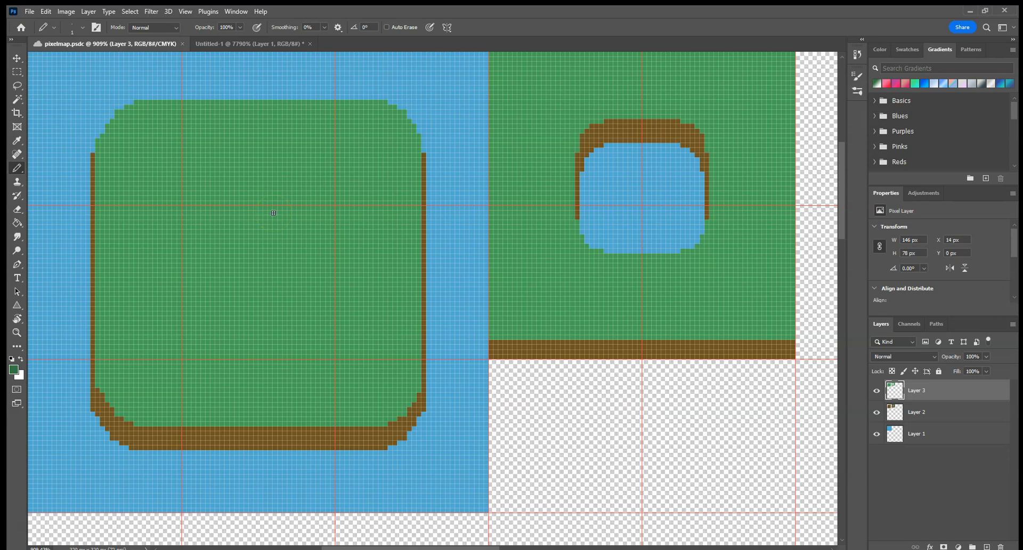
# Step: Select the large island's green surface with the Magic Wand and fill it with the new grass pattern using the Paint Bucket
pyautogui.click(16, 99)
pyautogui.click(260, 203)
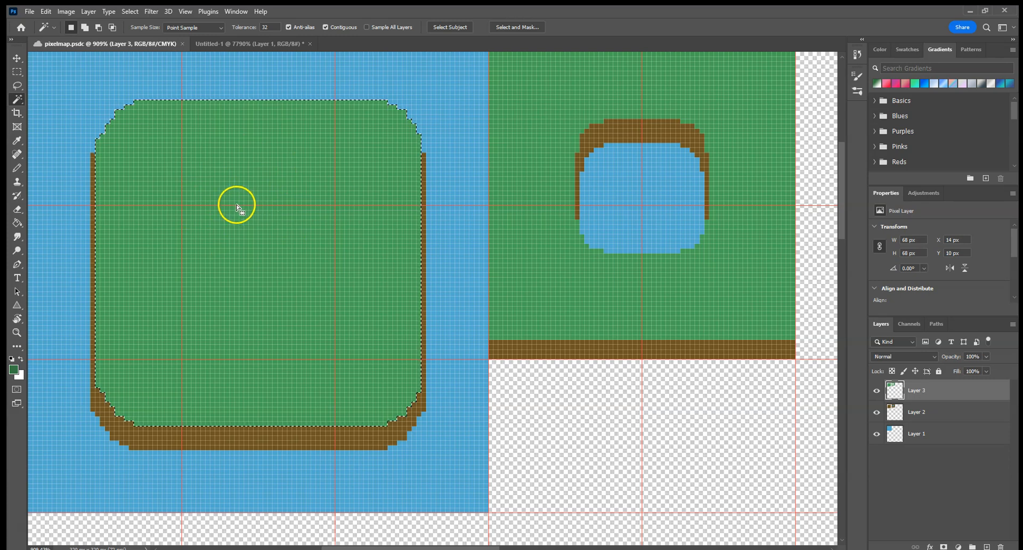
pyautogui.click(17, 225)
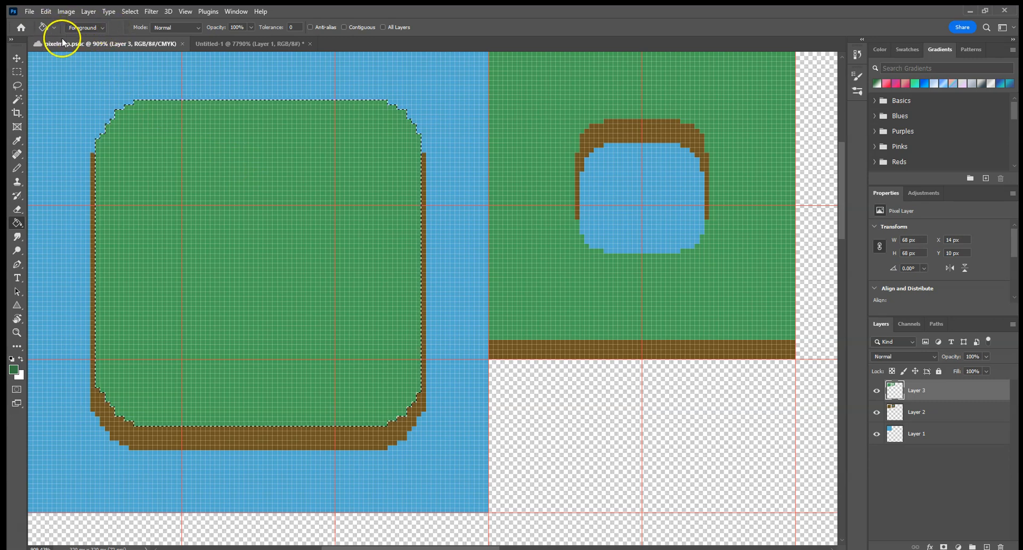
pyautogui.click(102, 27)
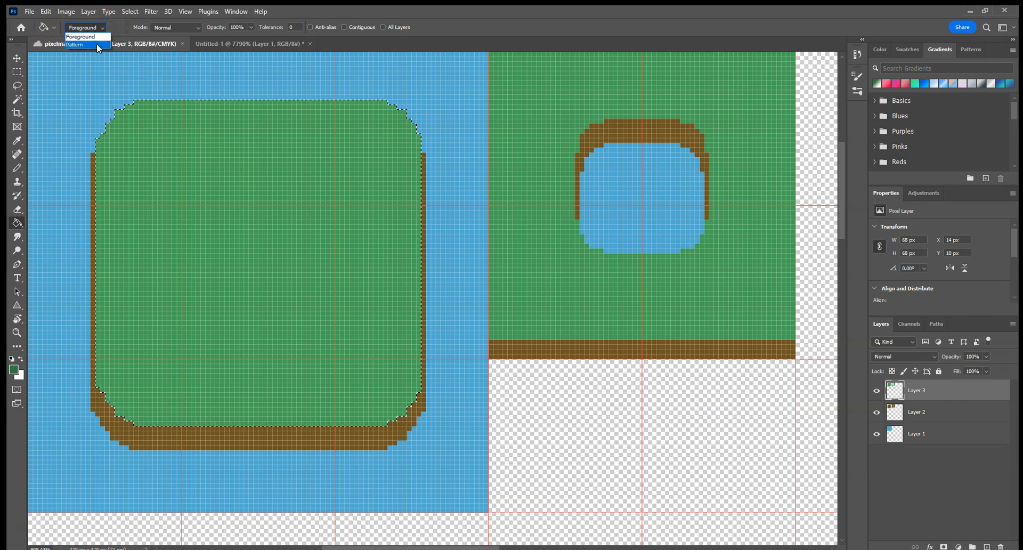
pyautogui.click(105, 44)
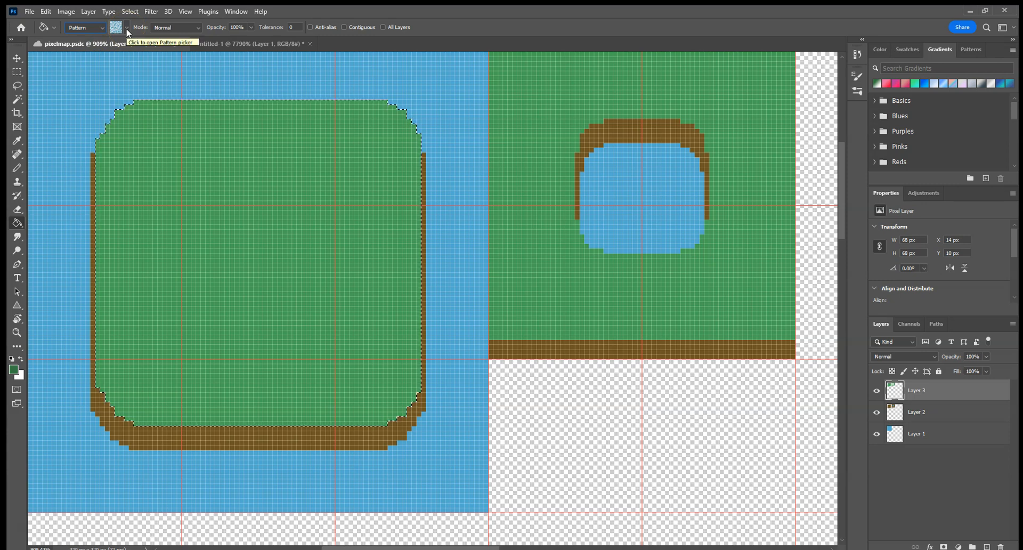
pyautogui.click(127, 28)
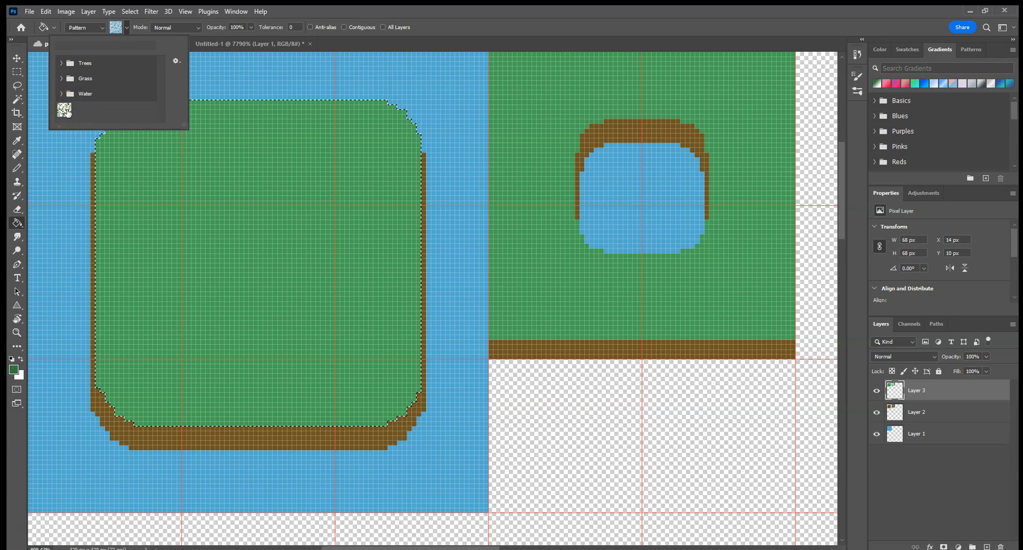
pyautogui.click(66, 111)
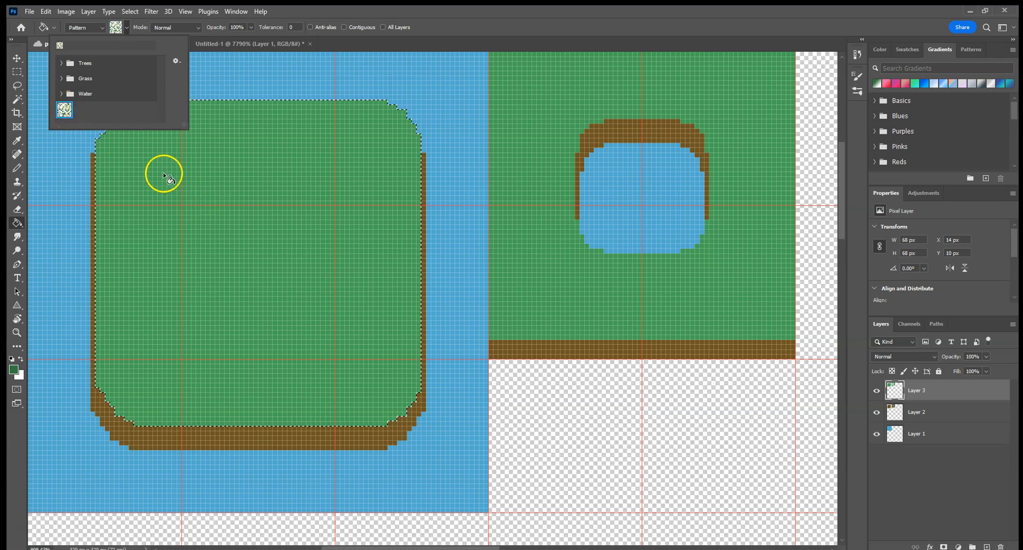
pyautogui.click(128, 23)
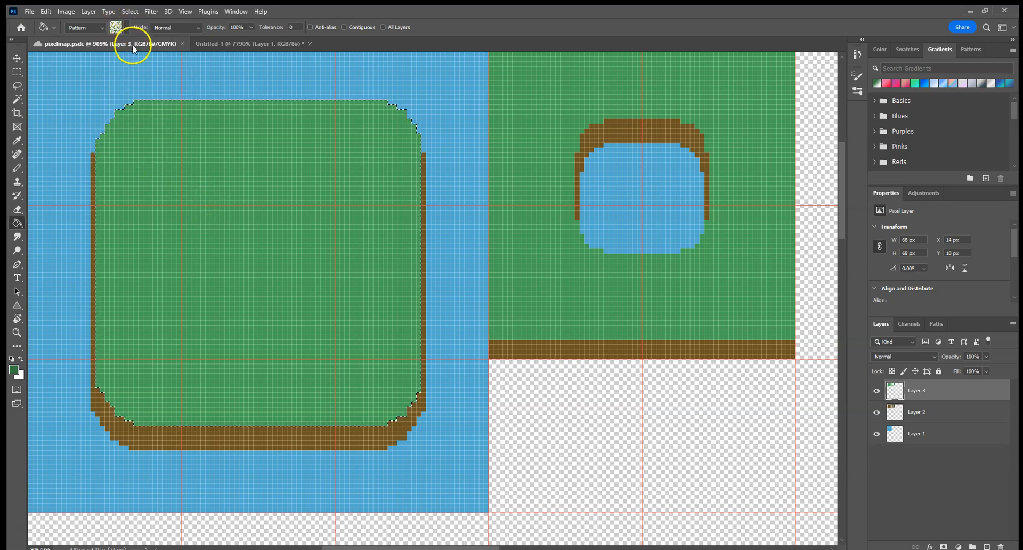
pyautogui.click(215, 227)
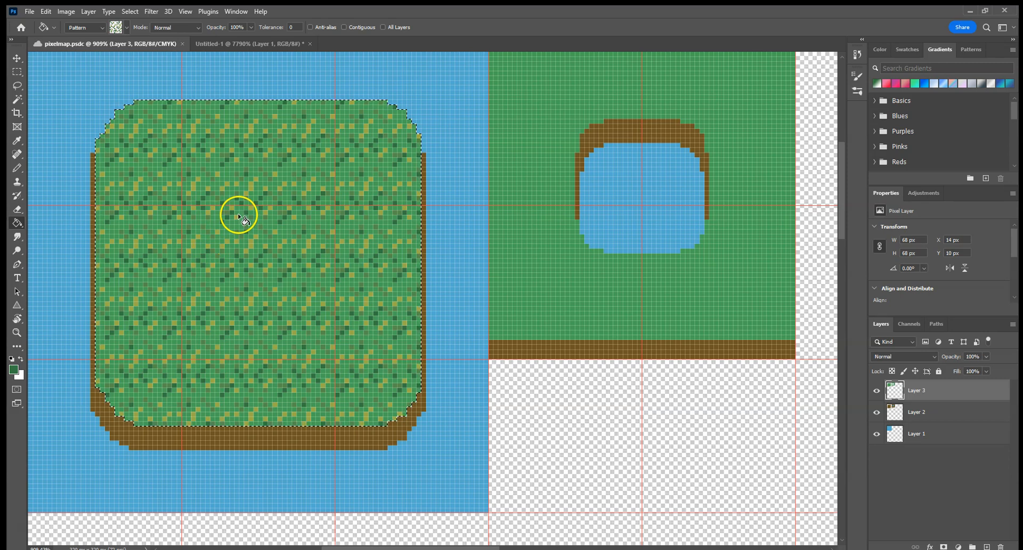
# Step: In the Untitled-1 grass tile, pencil seven more dark green pixels into empty gaps: three in the bottom two rows, four scattered above
pyautogui.click(239, 45)
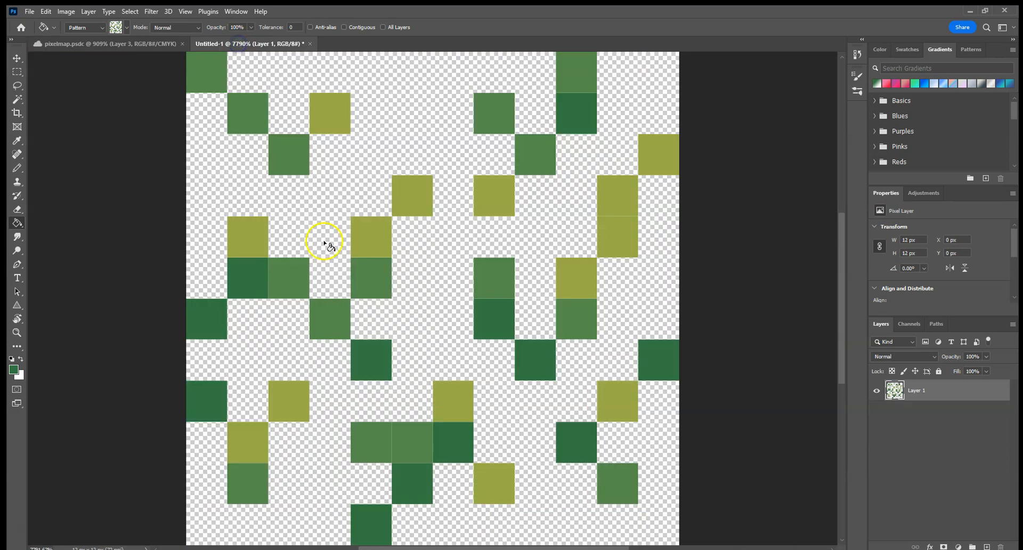
pyautogui.click(17, 168)
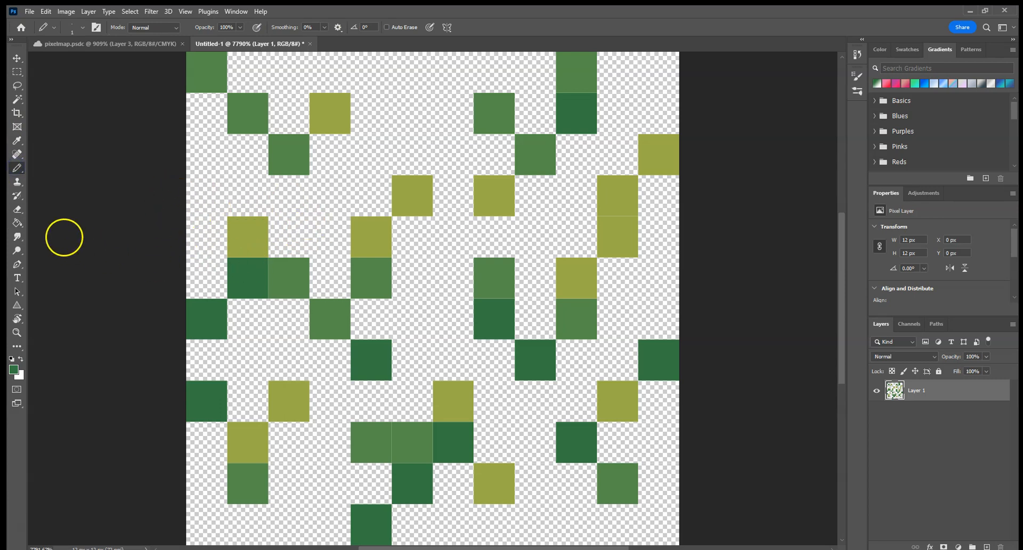
pyautogui.click(267, 351)
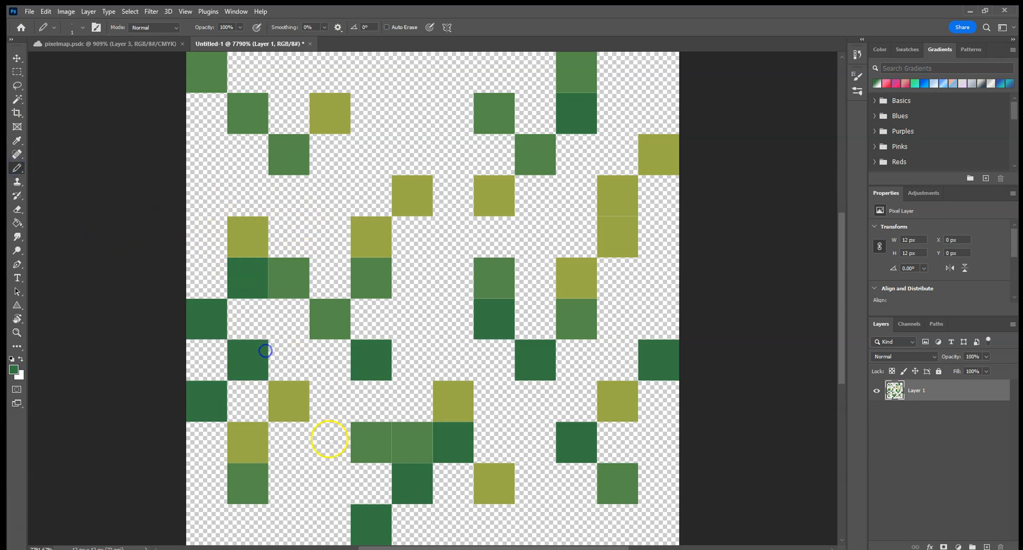
pyautogui.moveTo(305, 511); pyautogui.dragTo(301, 498)
pyautogui.click(548, 522)
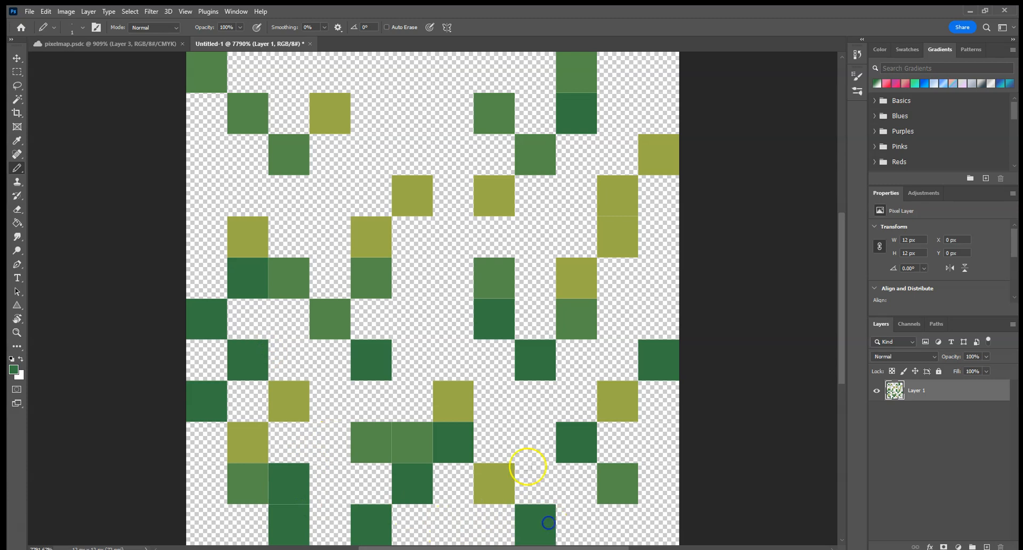
pyautogui.click(414, 114)
pyautogui.click(441, 273)
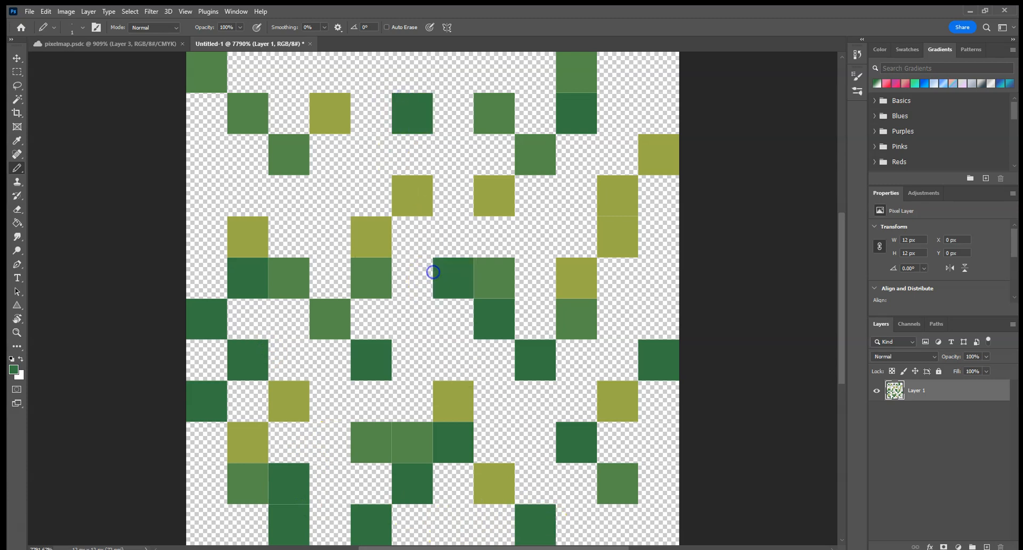
pyautogui.click(220, 179)
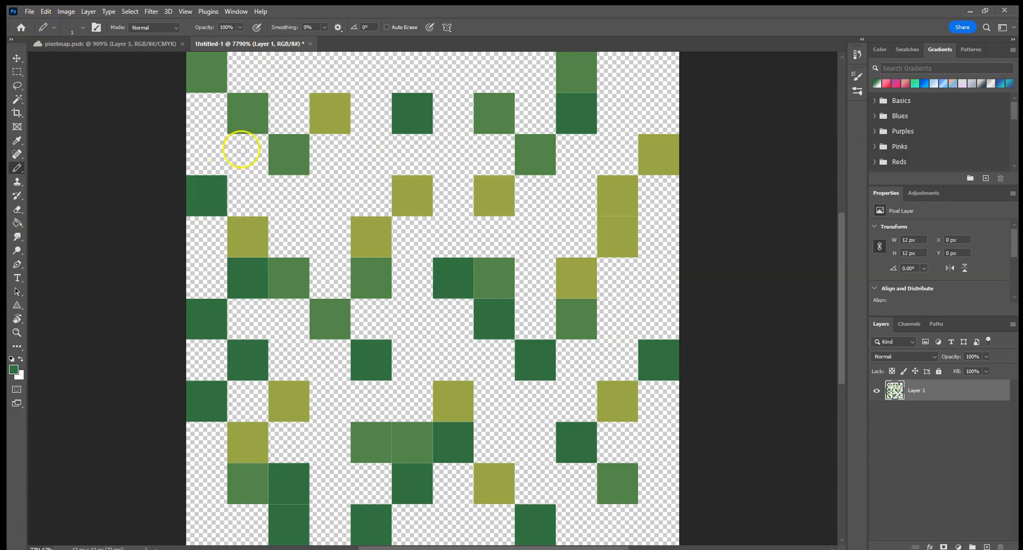
pyautogui.click(46, 12)
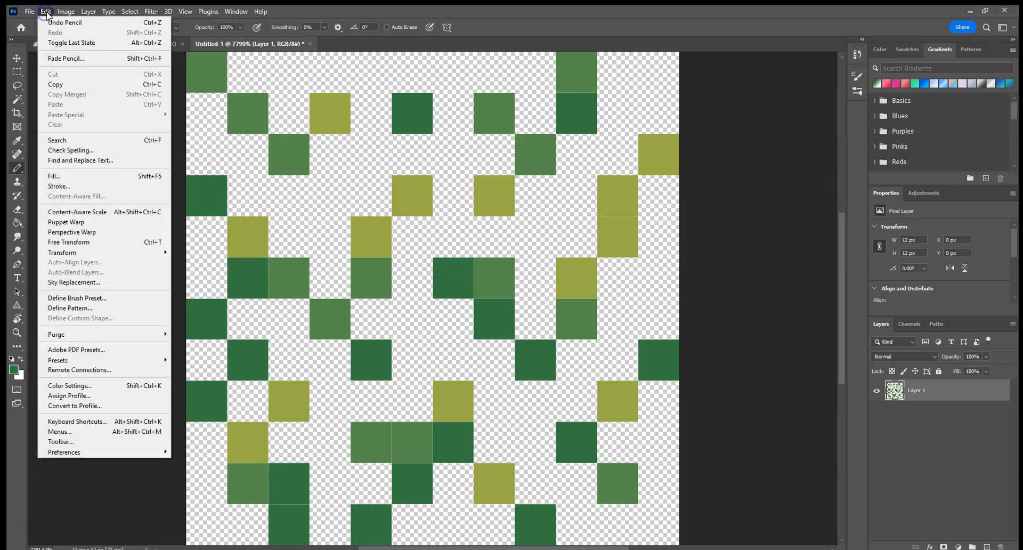
pyautogui.click(114, 309)
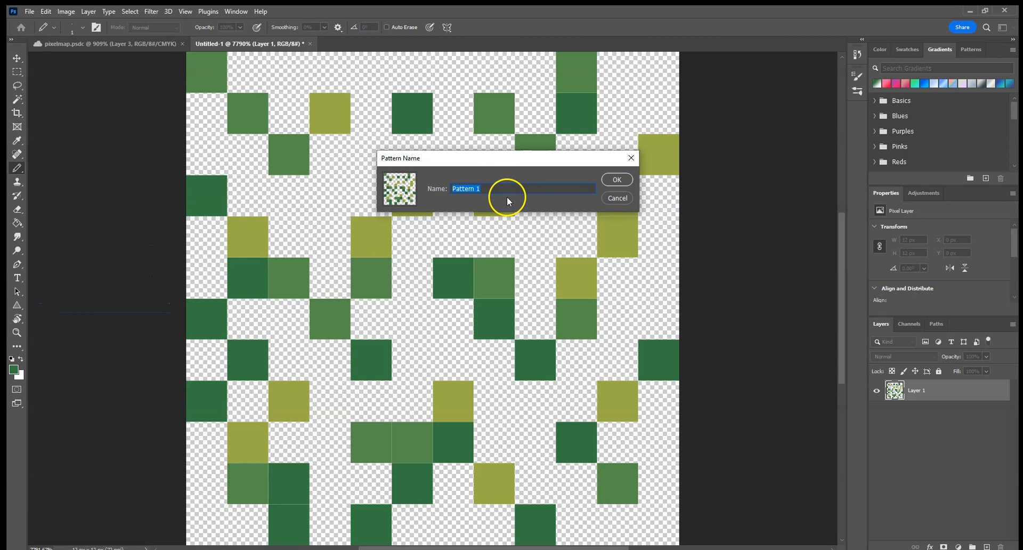
pyautogui.click(615, 198)
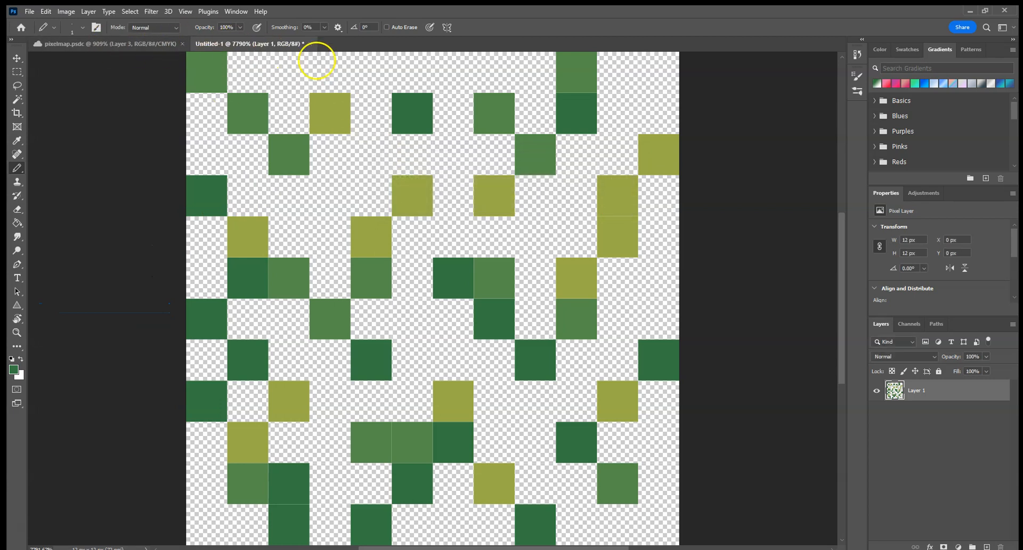
# Step: Back in pixelmap.psdc, clear the selection, select the green land around the pond, and fill it with the grass pattern
pyautogui.click(111, 45)
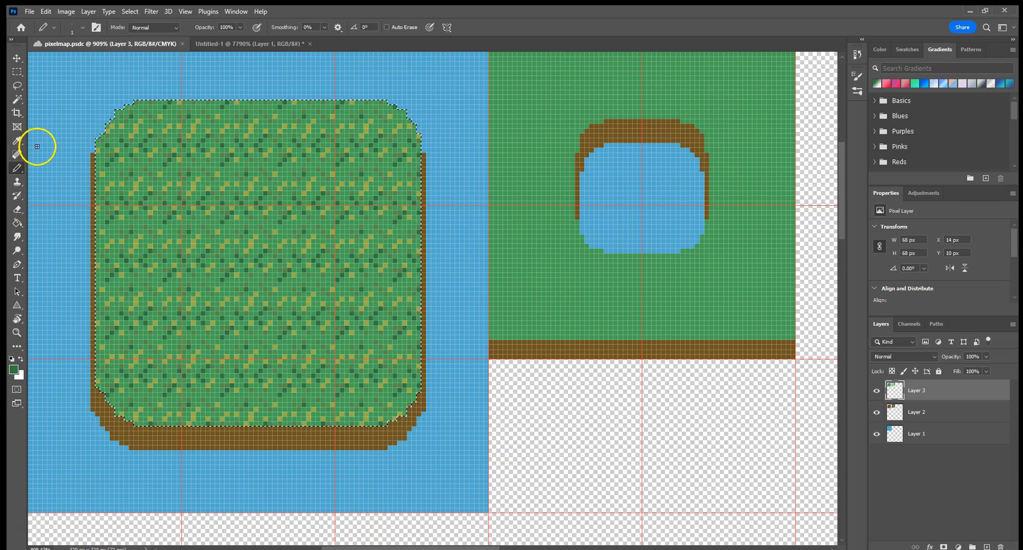
pyautogui.hotkey('ctrl', 'd')
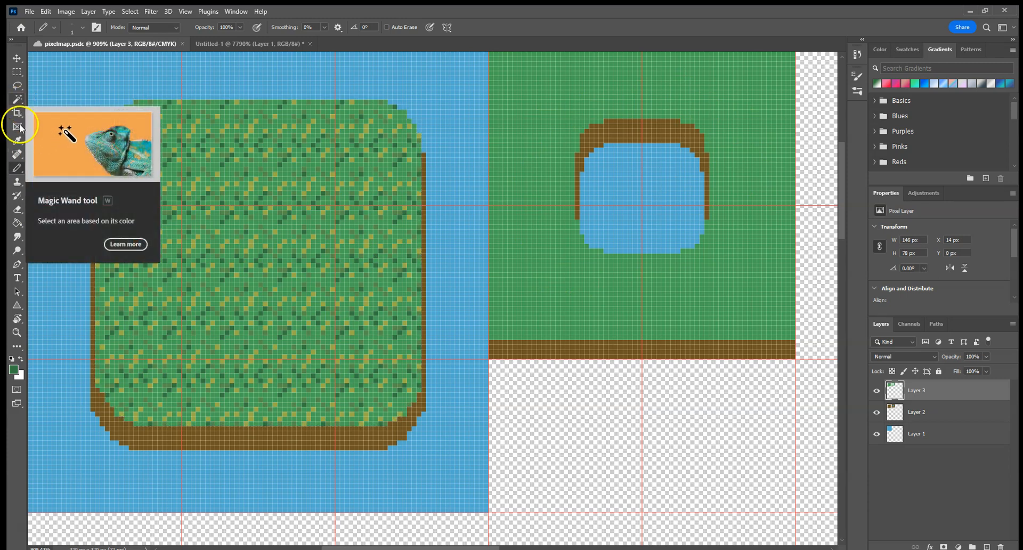
pyautogui.click(17, 99)
pyautogui.click(562, 293)
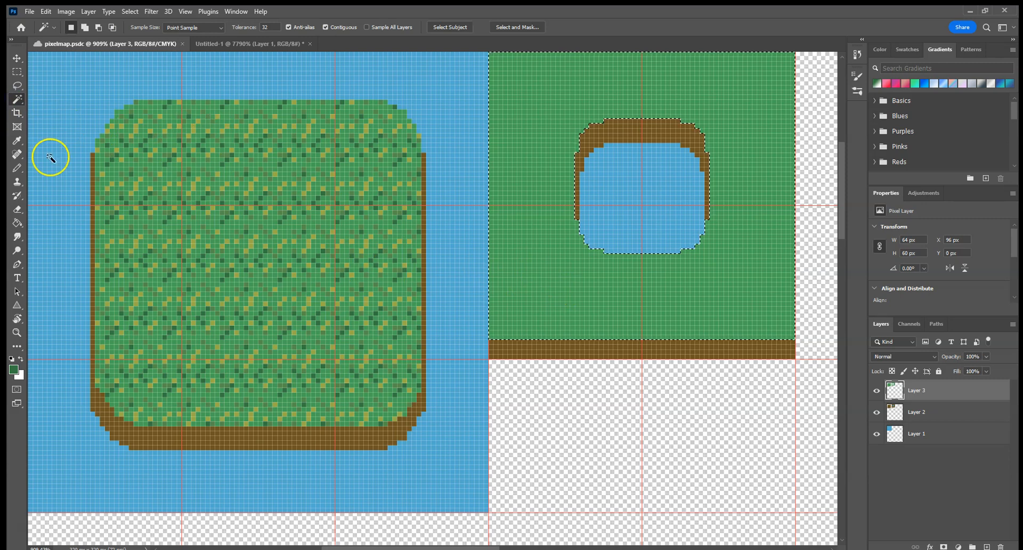
pyautogui.click(17, 223)
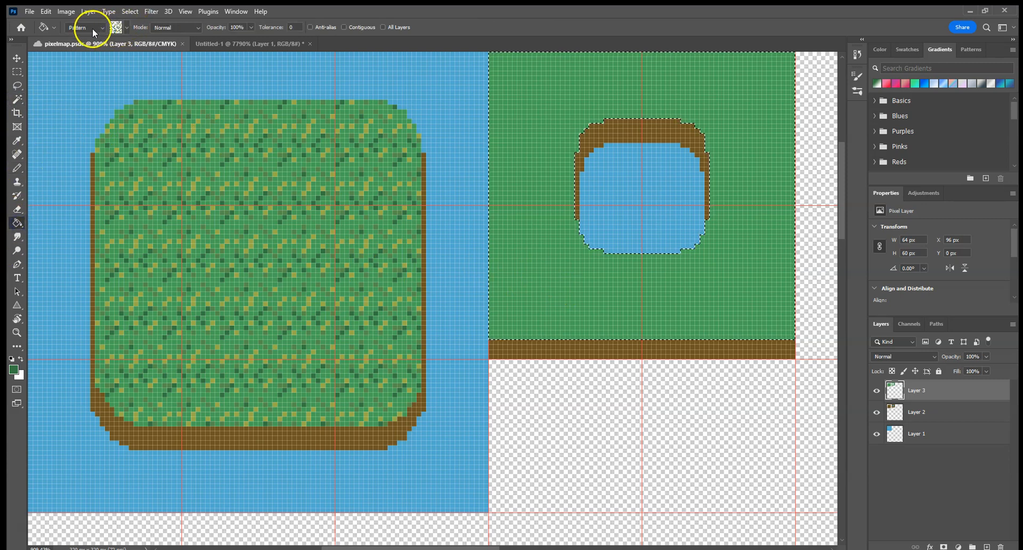
pyautogui.click(497, 182)
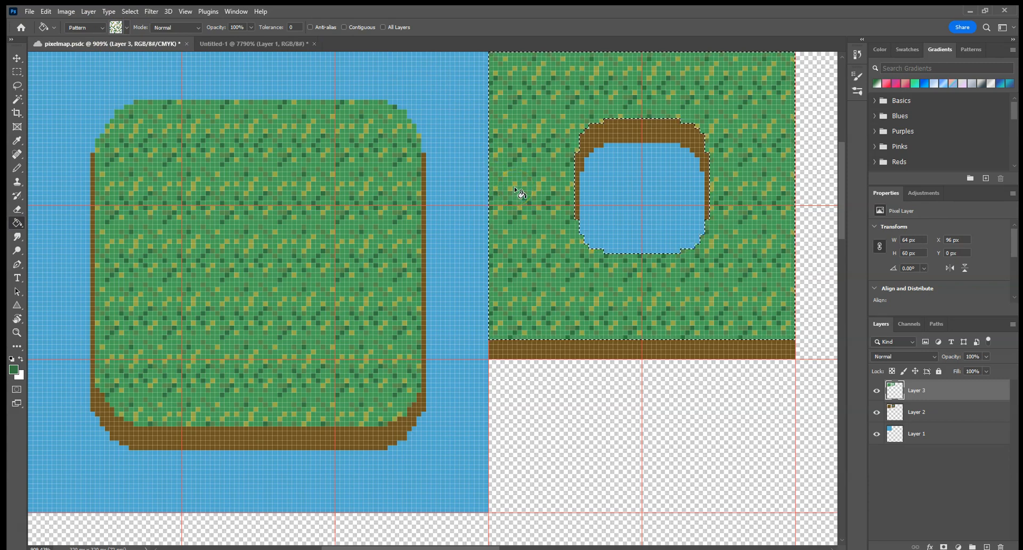
pyautogui.click(493, 218)
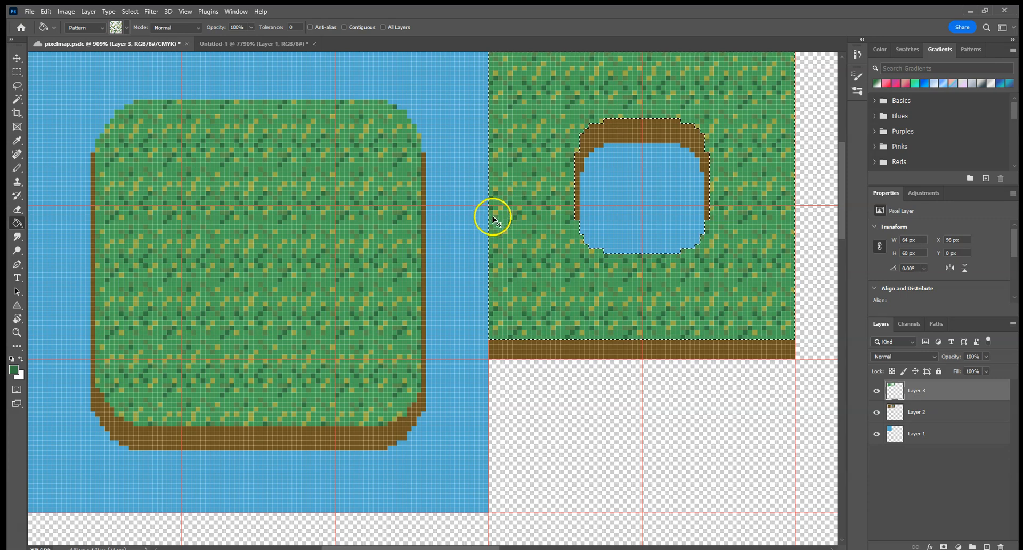
# Step: Examine the grass pattern on the island up close and across the whole map
pyautogui.click(17, 332)
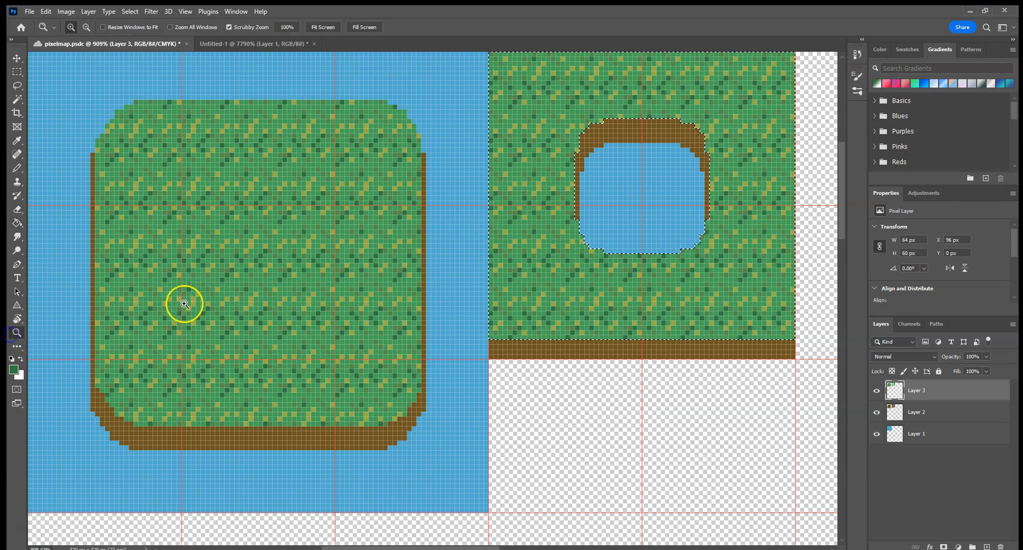
pyautogui.moveTo(237, 282); pyautogui.dragTo(240, 290)
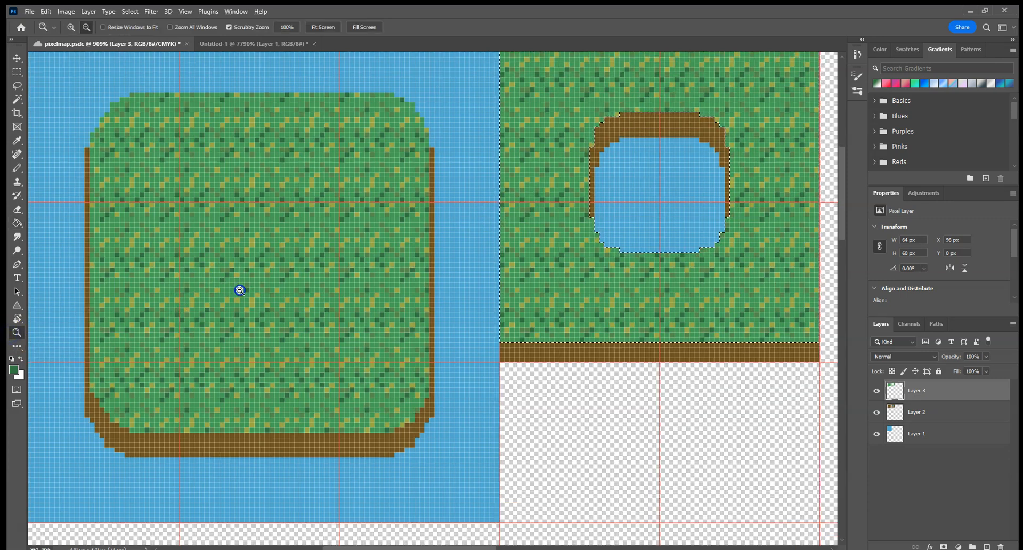
pyautogui.click(244, 253)
pyautogui.click(257, 260)
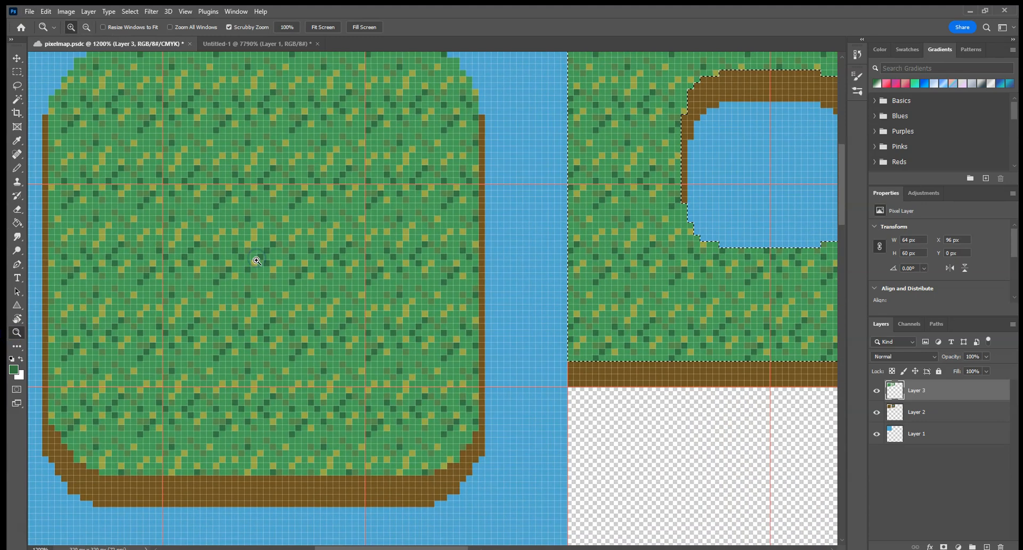
pyautogui.moveTo(256, 260); pyautogui.dragTo(281, 133)
pyautogui.moveTo(298, 234); pyautogui.dragTo(311, 20)
pyautogui.hotkey('ctrl', '0')
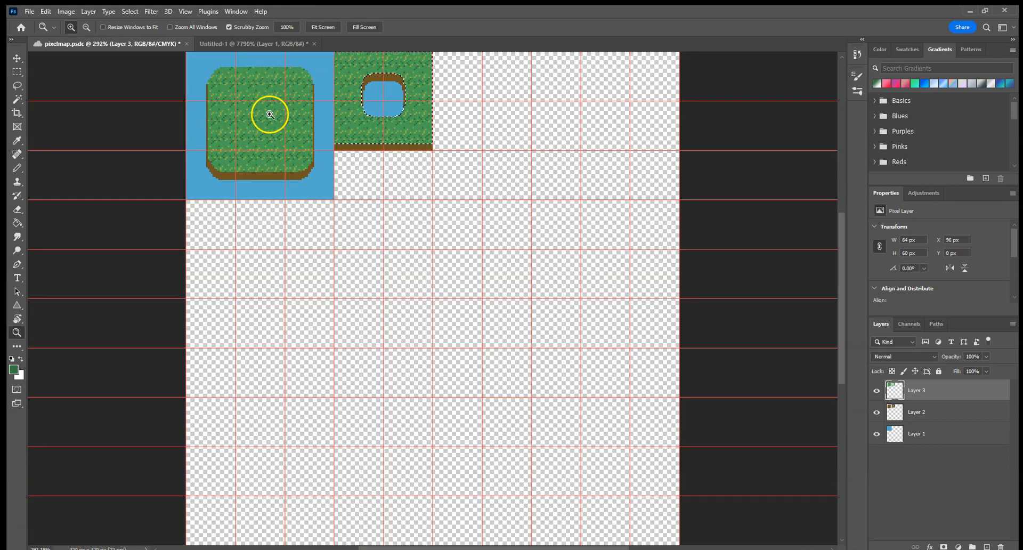
# Step: Clear the selection and pencil small dark green grass blades over the brown bank along the large island's lower edge
pyautogui.hotkey('ctrl', 'd')
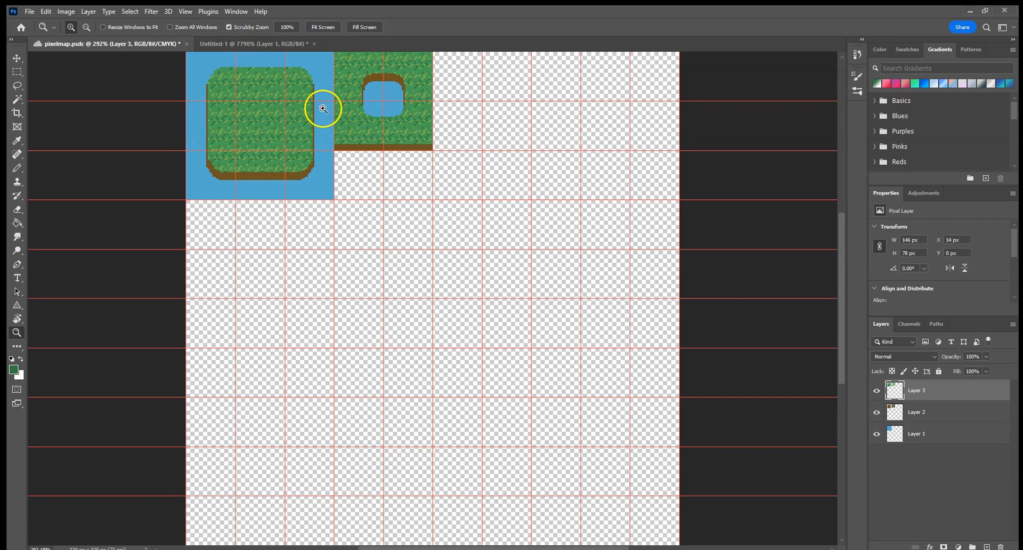
pyautogui.moveTo(206, 50); pyautogui.dragTo(240, 80)
pyautogui.moveTo(320, 192); pyautogui.dragTo(325, 222)
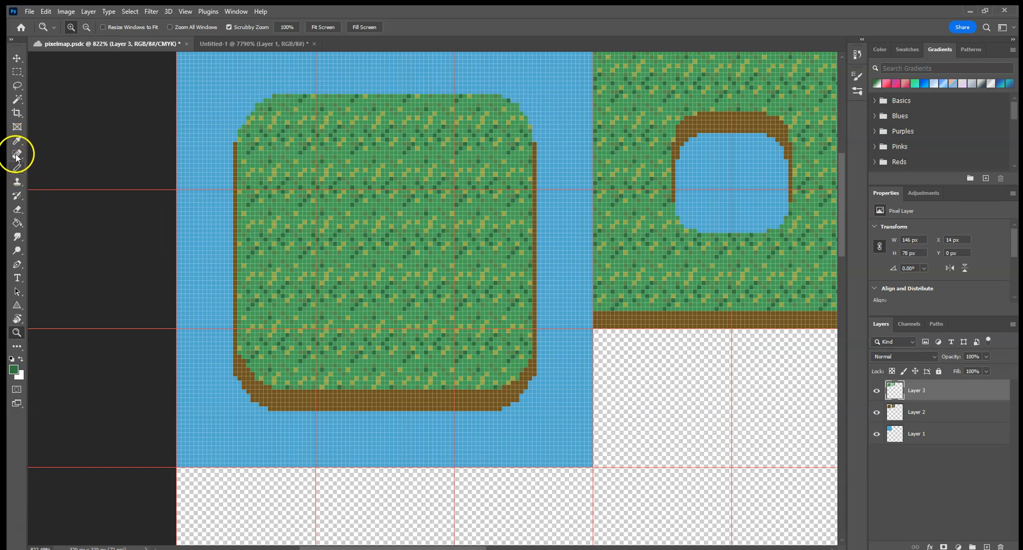
pyautogui.click(18, 170)
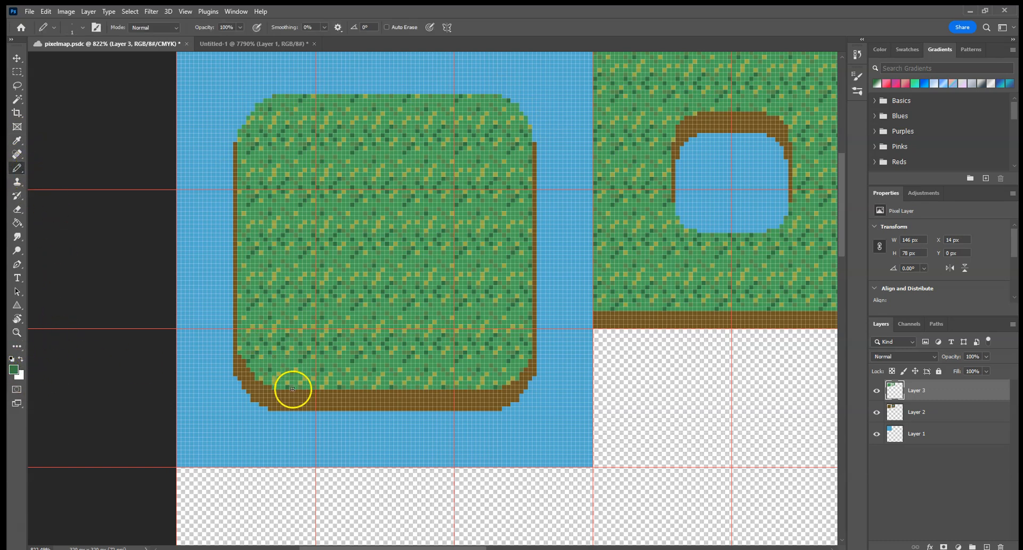
pyautogui.moveTo(321, 393); pyautogui.dragTo(359, 398)
pyautogui.click(396, 393)
pyautogui.click(426, 393)
pyautogui.click(459, 393)
# Step: Pencil dark green grass pixels on the large island's lower-left corner and along its left and upper edges
pyautogui.click(244, 368)
pyautogui.click(238, 310)
pyautogui.click(234, 236)
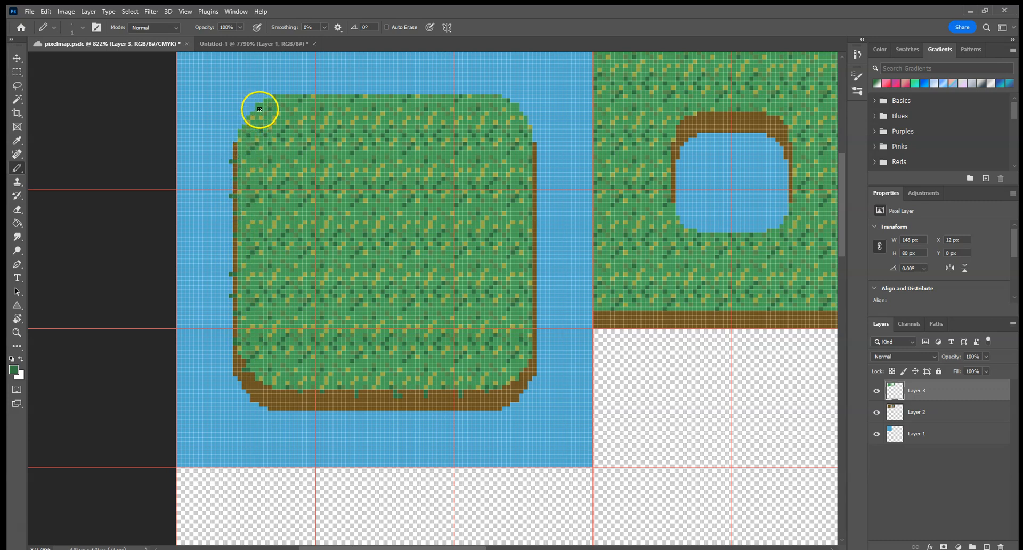
pyautogui.click(295, 89)
pyautogui.click(352, 92)
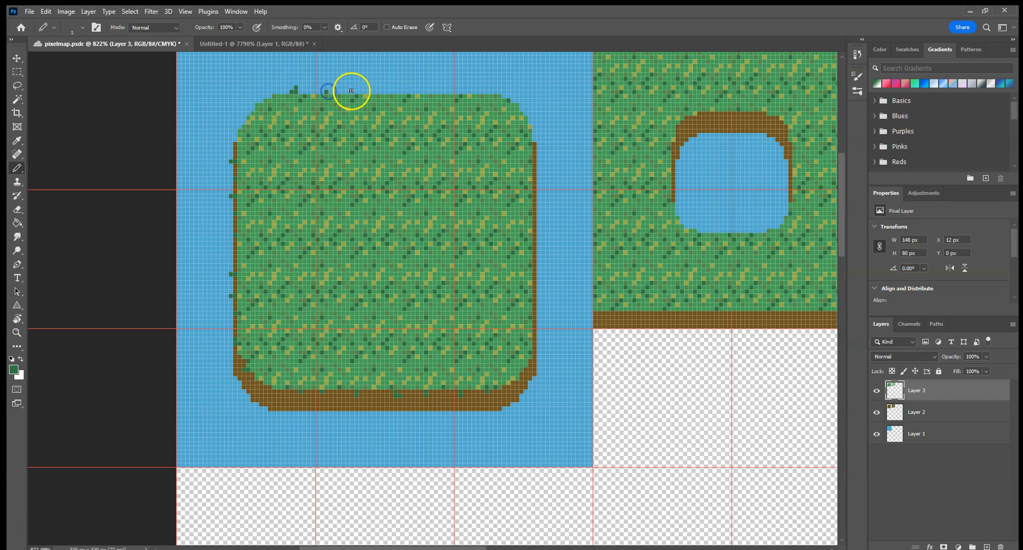
pyautogui.click(403, 93)
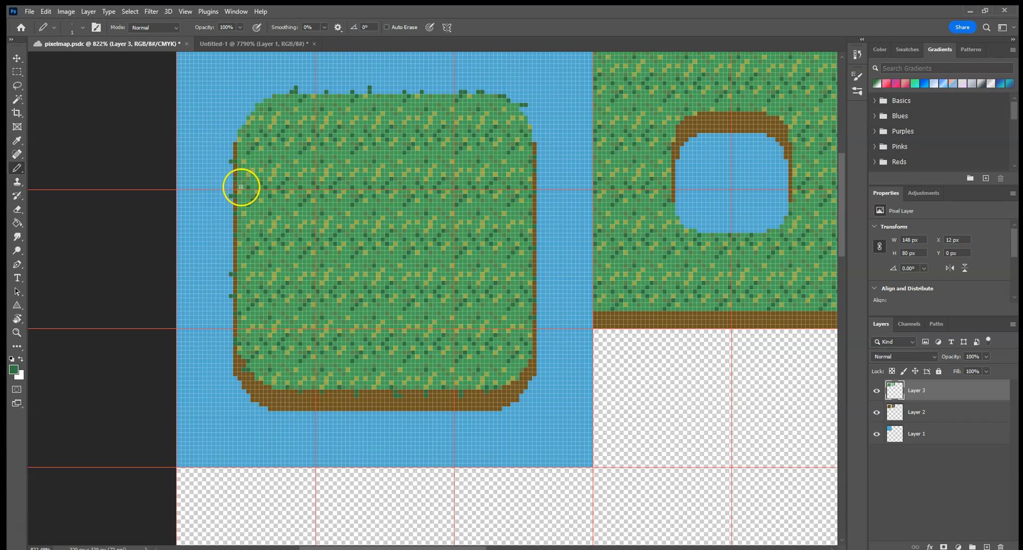
# Step: Erase the dark green pixels outside the large island's left edge and the raised blade tips along its upper edge
pyautogui.press('e')
pyautogui.click(232, 161)
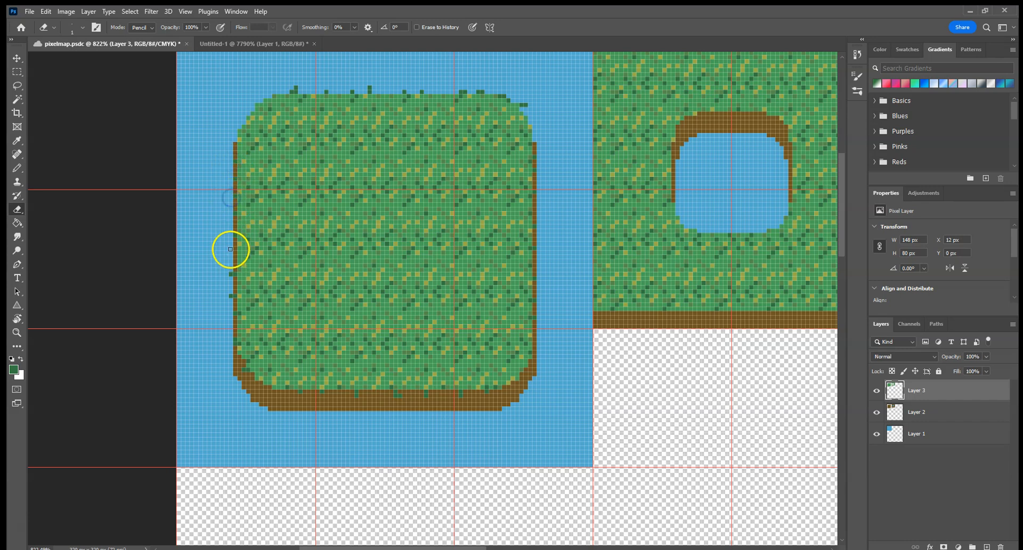
pyautogui.click(231, 274)
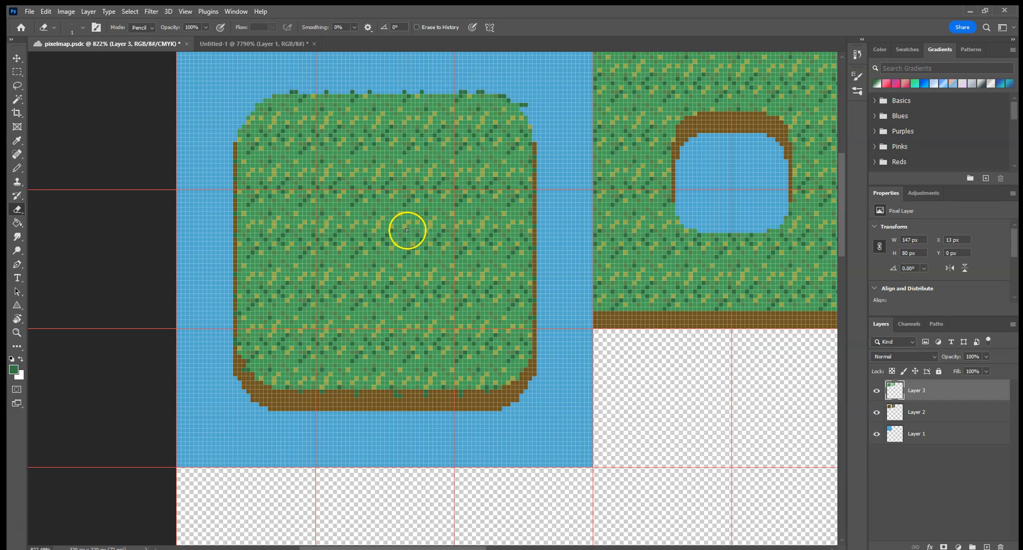
# Step: Sample the yellow-green from the grass and pencil scattered pixels of it along the large island's lower, right, upper and left edges
pyautogui.click(18, 140)
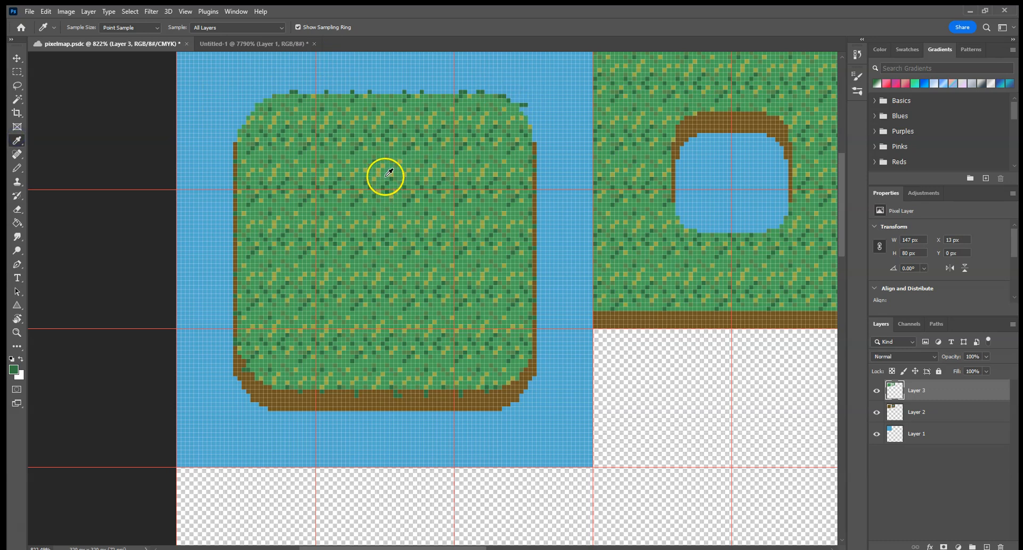
pyautogui.click(365, 170)
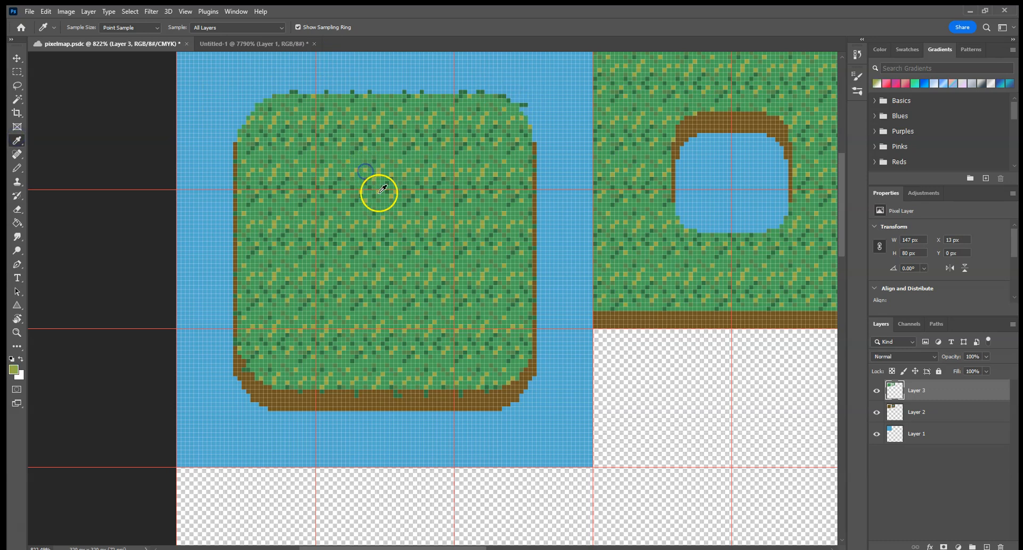
pyautogui.press('b')
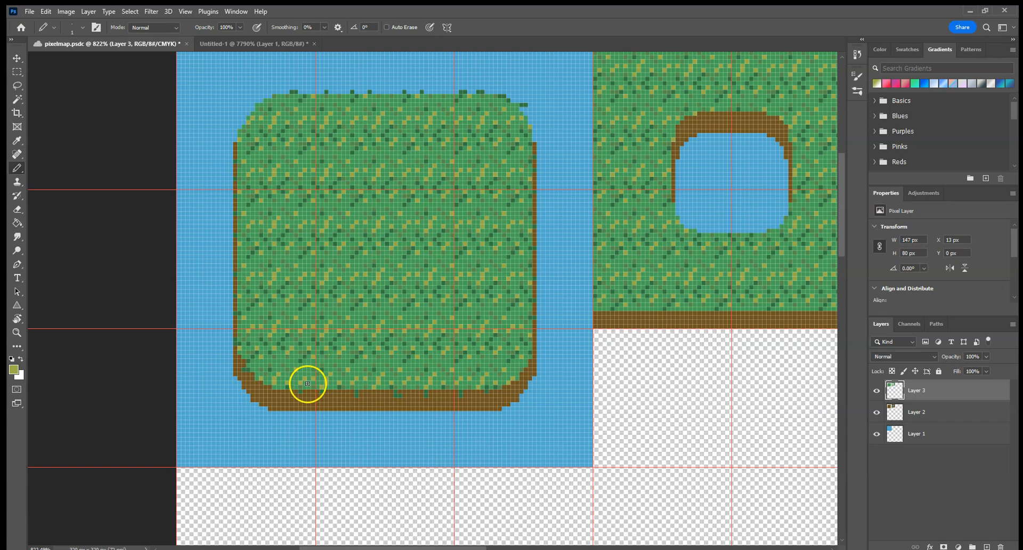
pyautogui.click(334, 394)
pyautogui.click(441, 394)
pyautogui.click(534, 311)
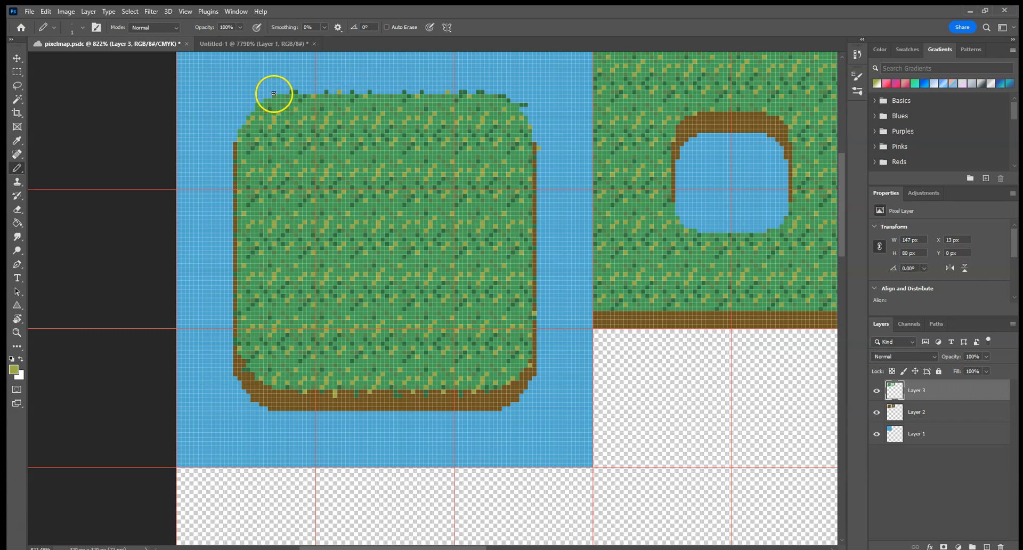
pyautogui.click(233, 151)
pyautogui.moveTo(237, 196)
pyautogui.mouseDown()
pyautogui.moveTo(244, 343)
pyautogui.moveTo(255, 376)
pyautogui.moveTo(284, 393)
pyautogui.mouseUp()
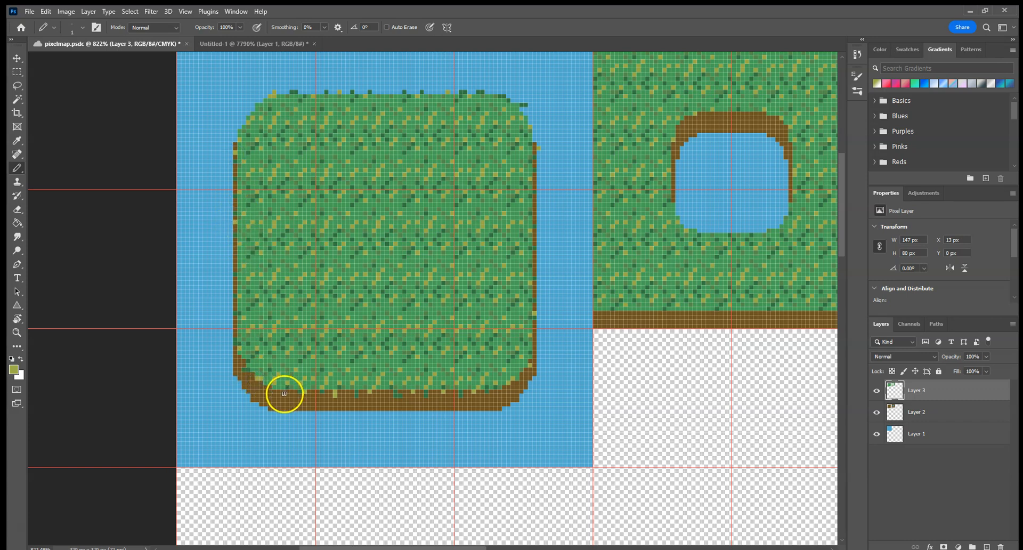
pyautogui.moveTo(297, 333); pyautogui.dragTo(310, 318)
# Step: Sample the medium green from the grass and pencil more blade pixels along the large island's edges
pyautogui.press('i')
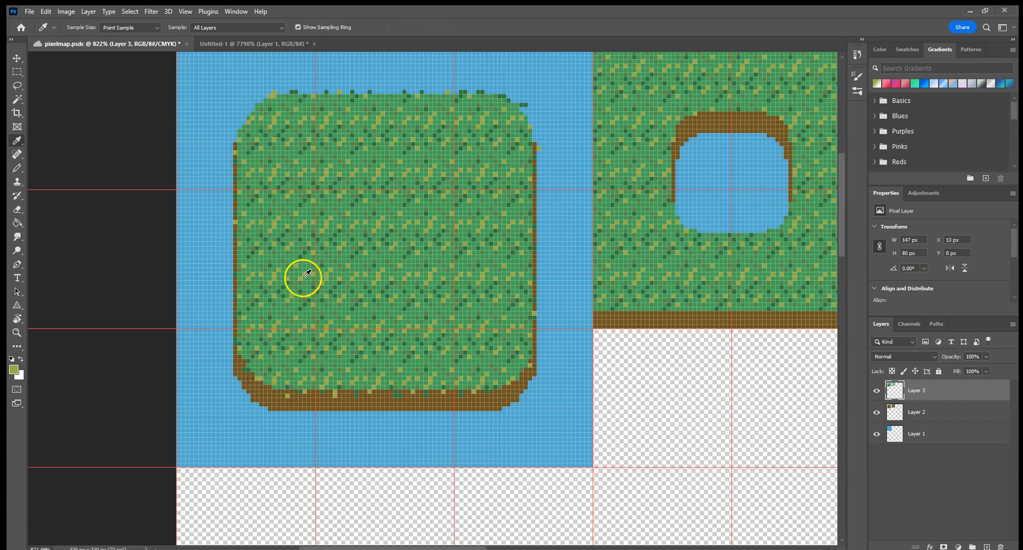
pyautogui.click(309, 245)
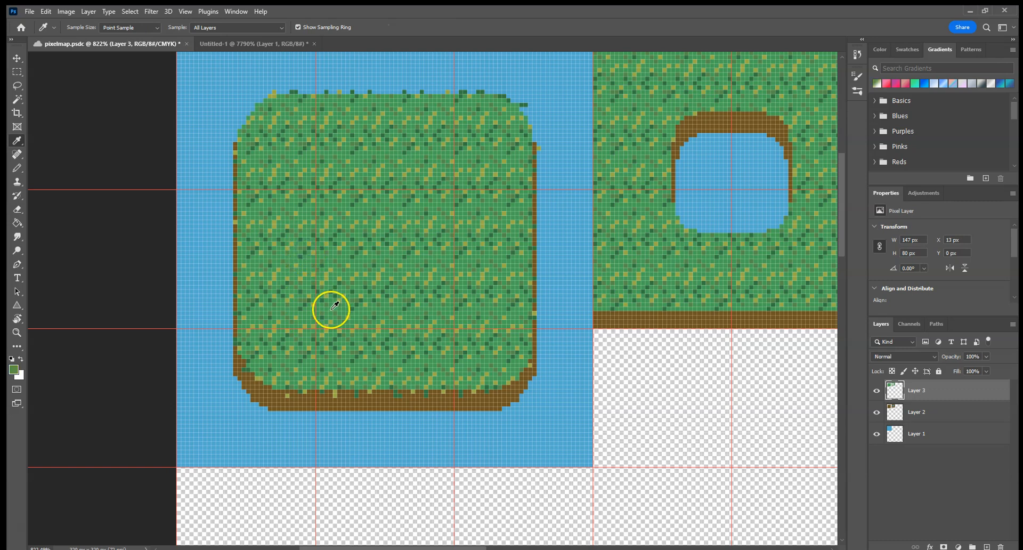
pyautogui.press('b')
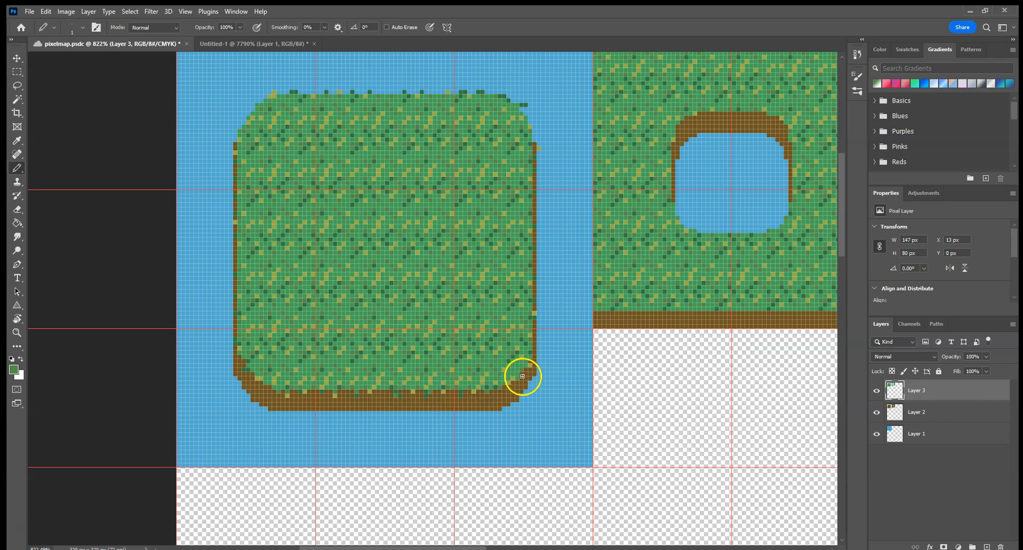
pyautogui.click(533, 325)
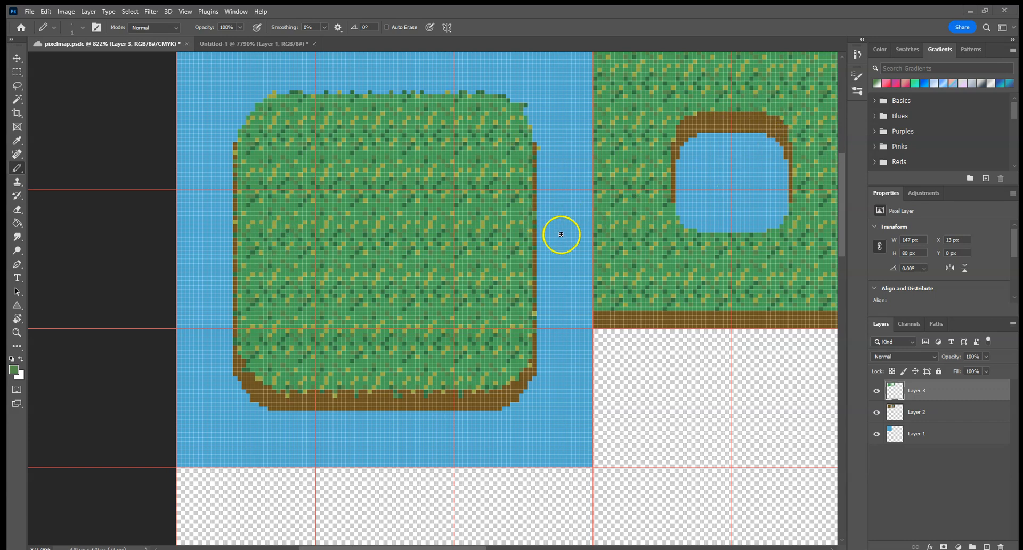
# Step: Copy the grass pixels from the strip along the large island's right edge onto the pond's right bank and deselect
pyautogui.click(18, 72)
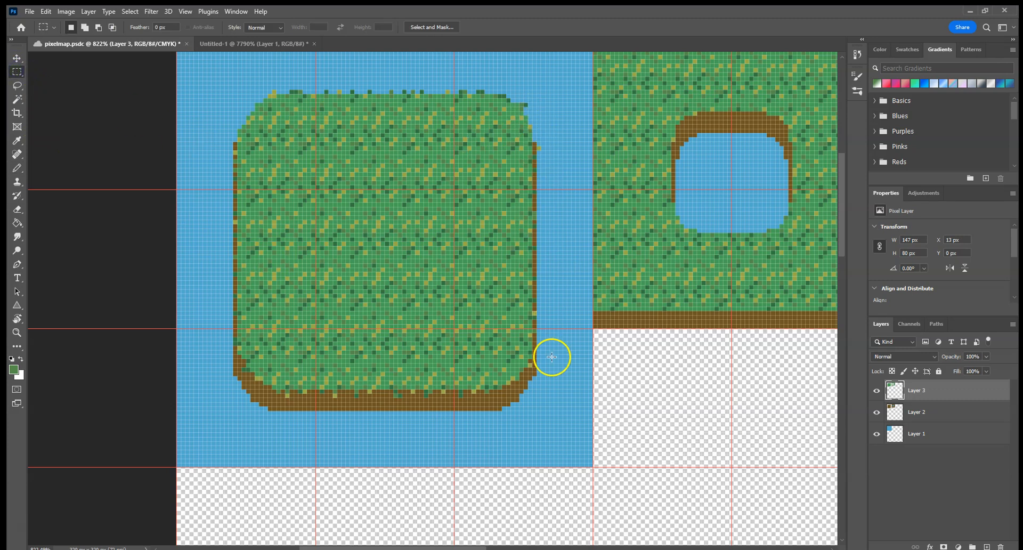
pyautogui.moveTo(562, 389); pyautogui.dragTo(534, 118)
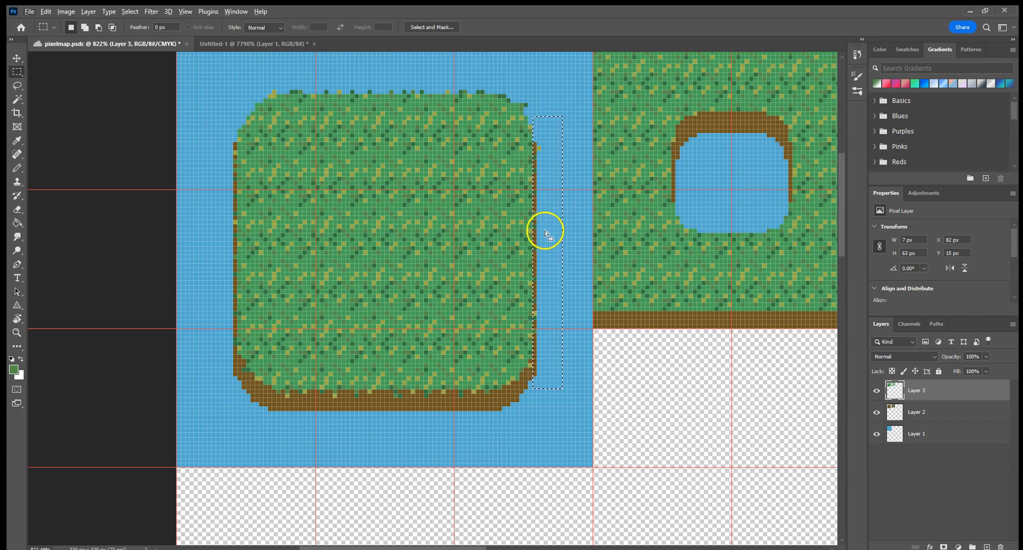
pyautogui.click(17, 57)
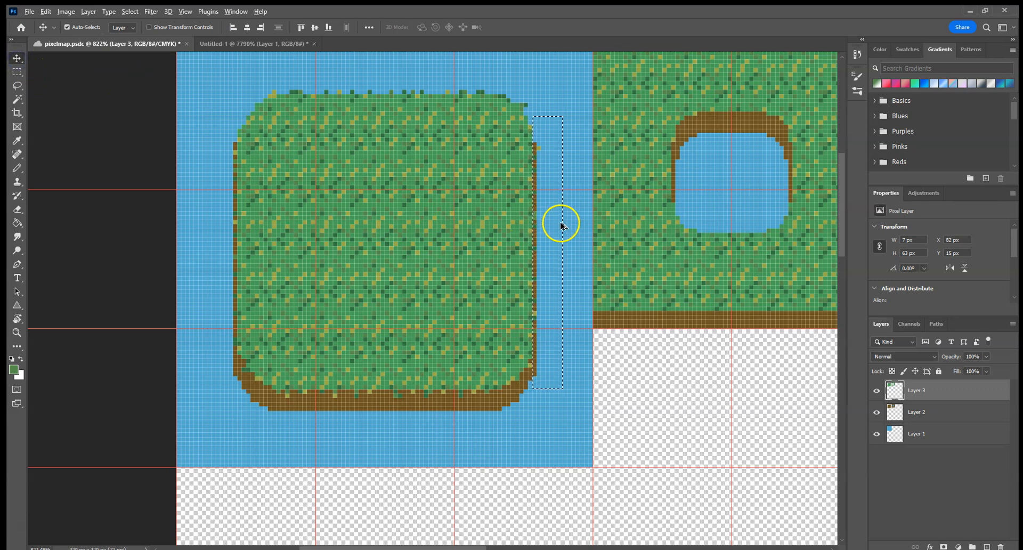
pyautogui.moveTo(546, 234); pyautogui.dragTo(800, 169)
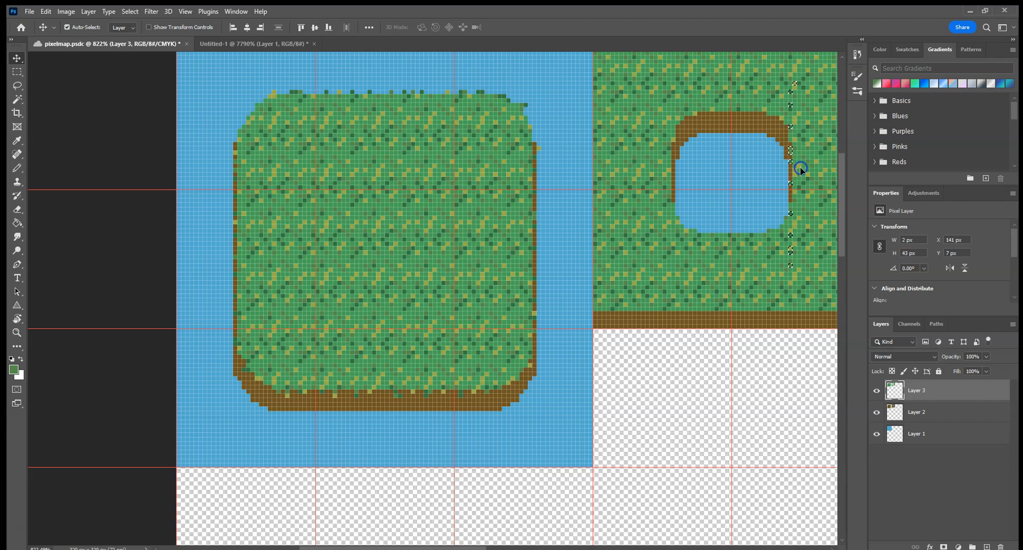
pyautogui.hotkey('ctrl', 'd')
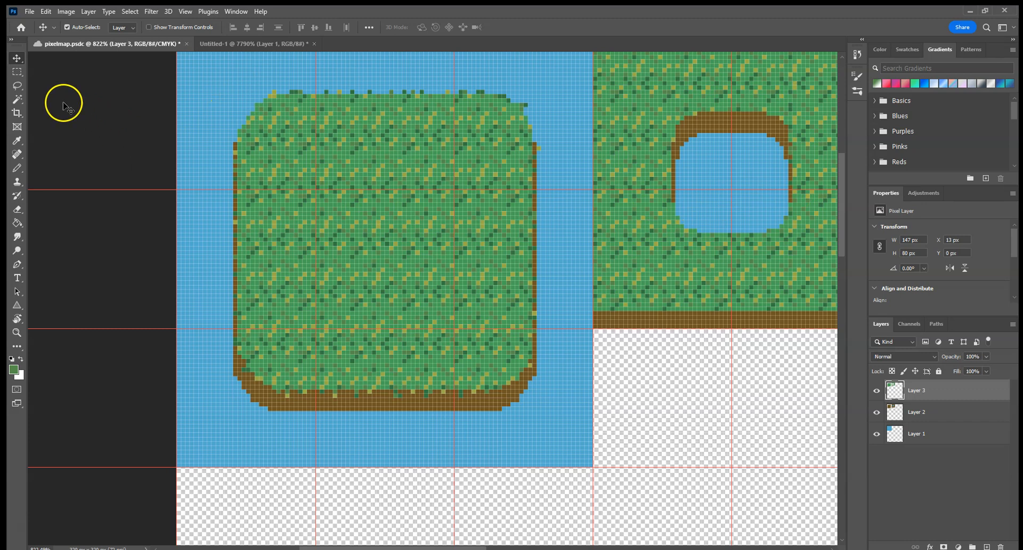
# Step: Copy the strip of grass tips above the large island's upper edge onto the top of the pond's brown bank and deselect
pyautogui.click(18, 72)
pyautogui.moveTo(264, 77); pyautogui.dragTo(512, 93)
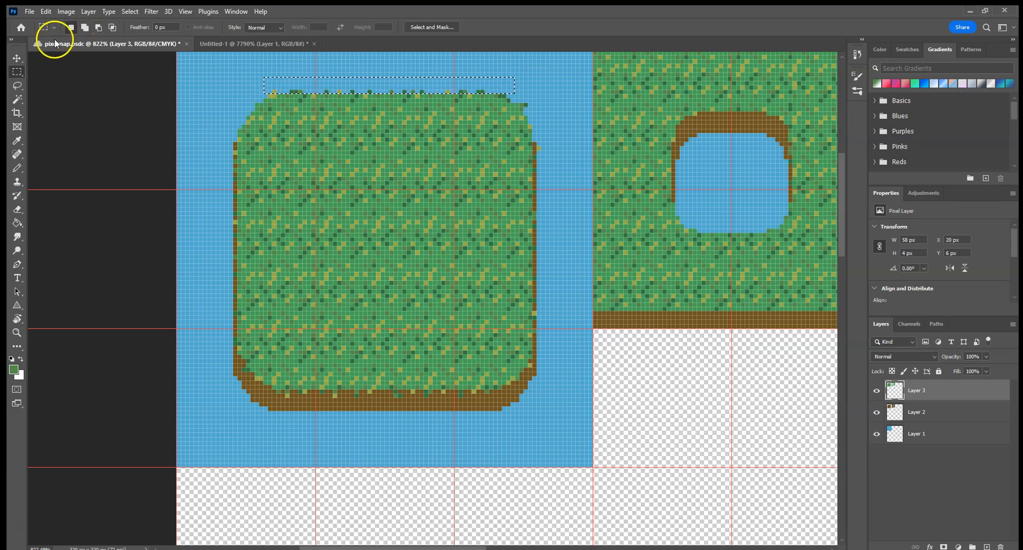
pyautogui.click(17, 58)
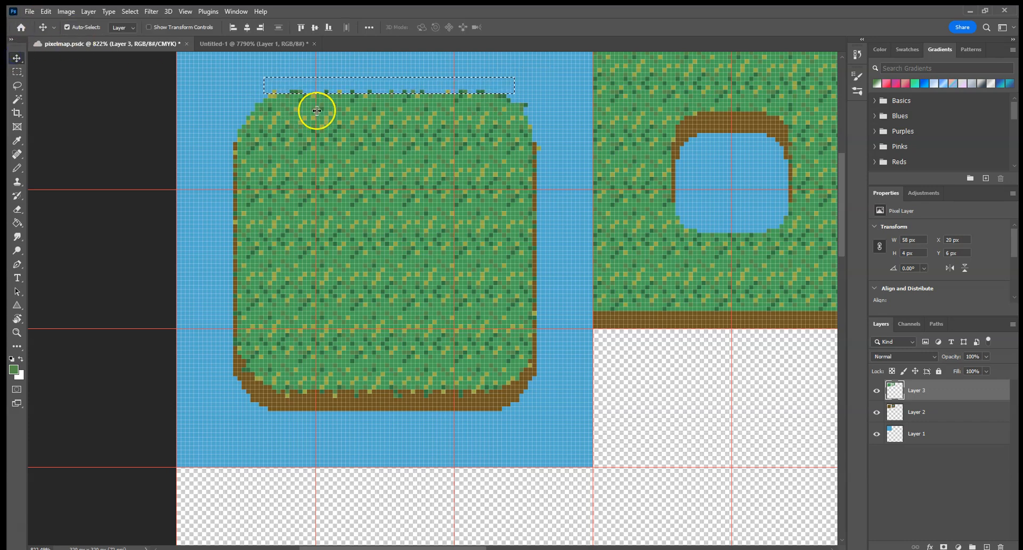
pyautogui.moveTo(327, 88); pyautogui.dragTo(679, 111)
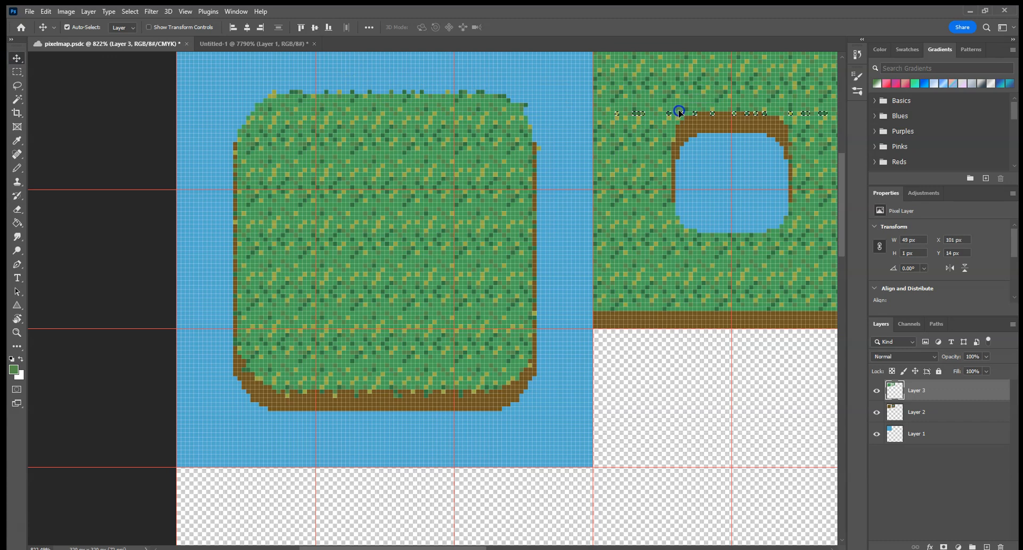
pyautogui.hotkey('ctrl', 'd')
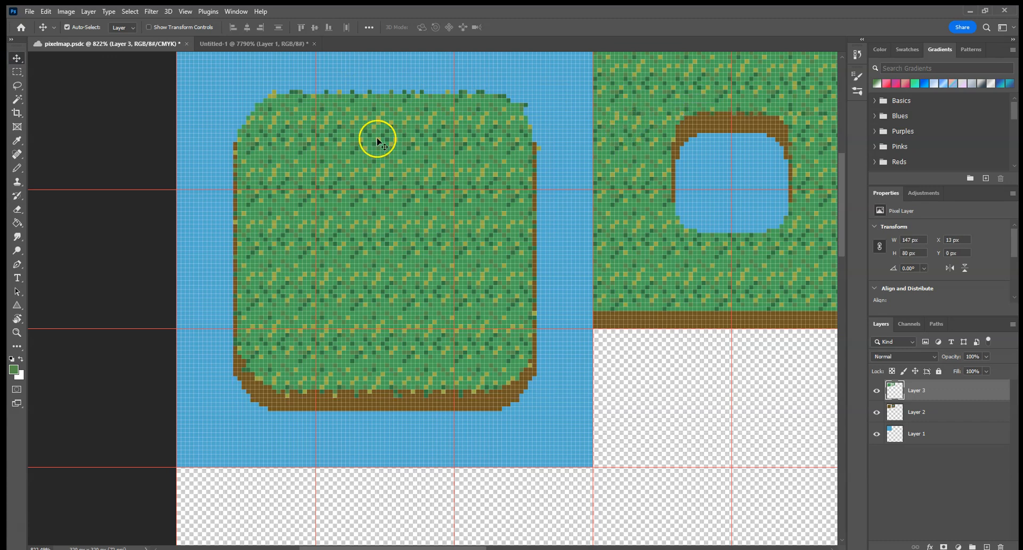
# Step: Copy the grass pixels from the strip along the large island's left edge onto the pond's left bank and deselect
pyautogui.click(12, 73)
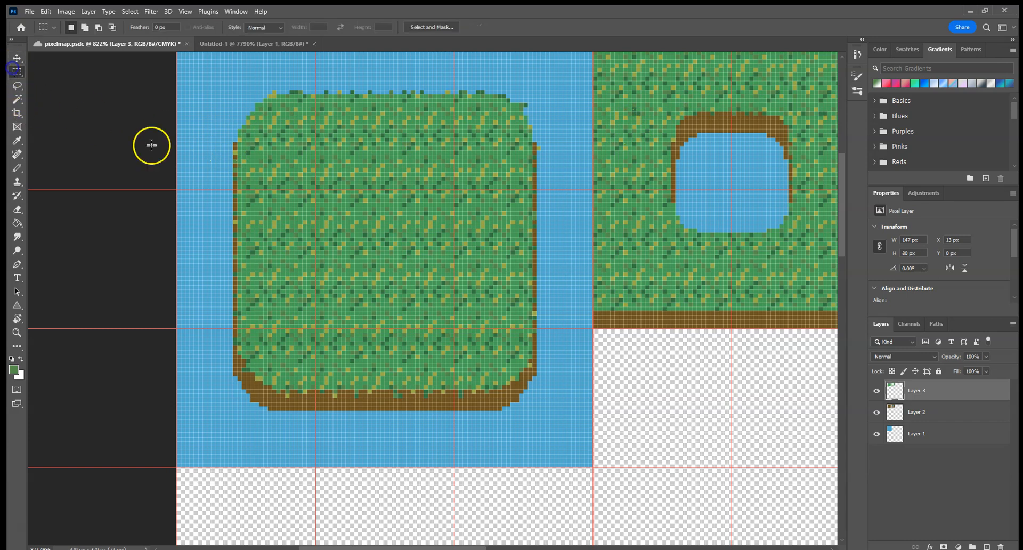
pyautogui.moveTo(221, 138); pyautogui.dragTo(235, 389)
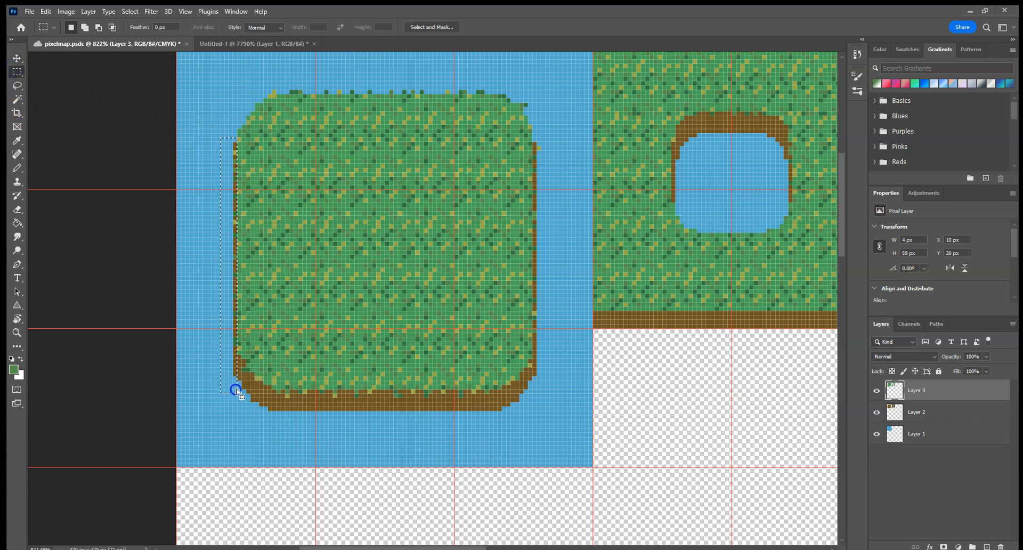
pyautogui.press('v')
pyautogui.moveTo(228, 326); pyautogui.dragTo(669, 249)
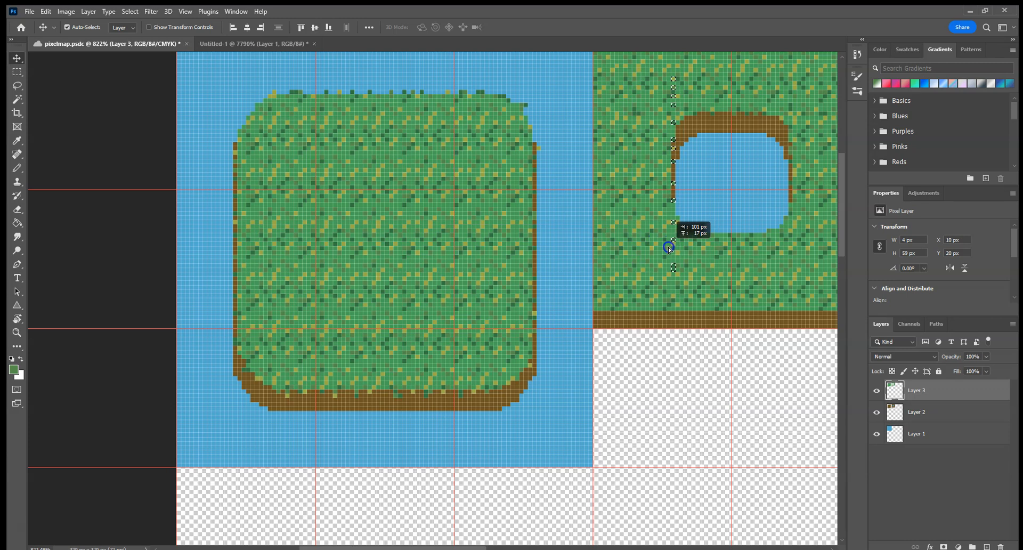
pyautogui.hotkey('ctrl', 'd')
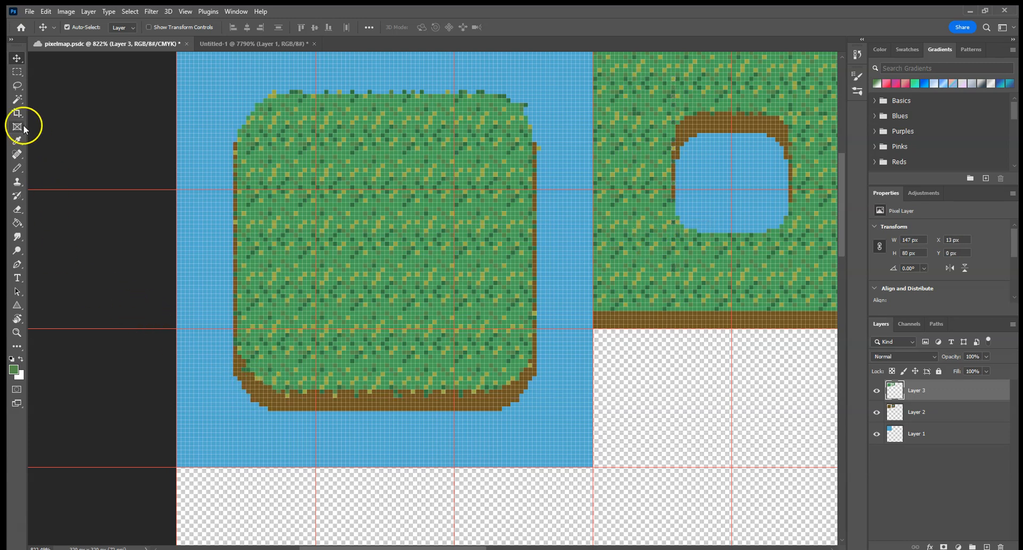
# Step: Copy the grass blades from the large island's lower edge onto the pond's lower edge, nudge them down 1 px and deselect
pyautogui.click(17, 71)
pyautogui.moveTo(238, 382); pyautogui.dragTo(513, 413)
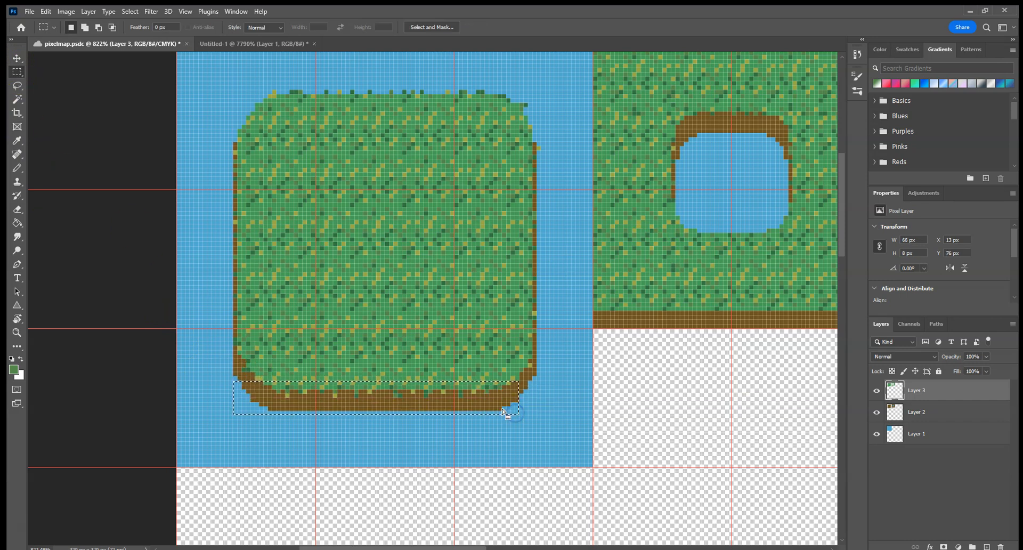
pyautogui.click(211, 382)
pyautogui.moveTo(236, 383); pyautogui.dragTo(514, 414)
pyautogui.press('v')
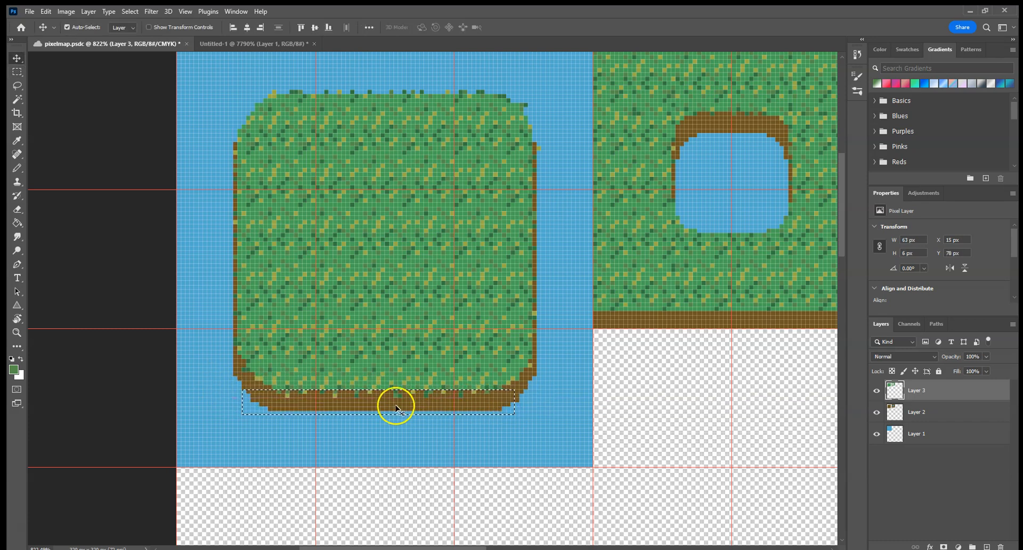
pyautogui.moveTo(395, 404); pyautogui.dragTo(766, 235)
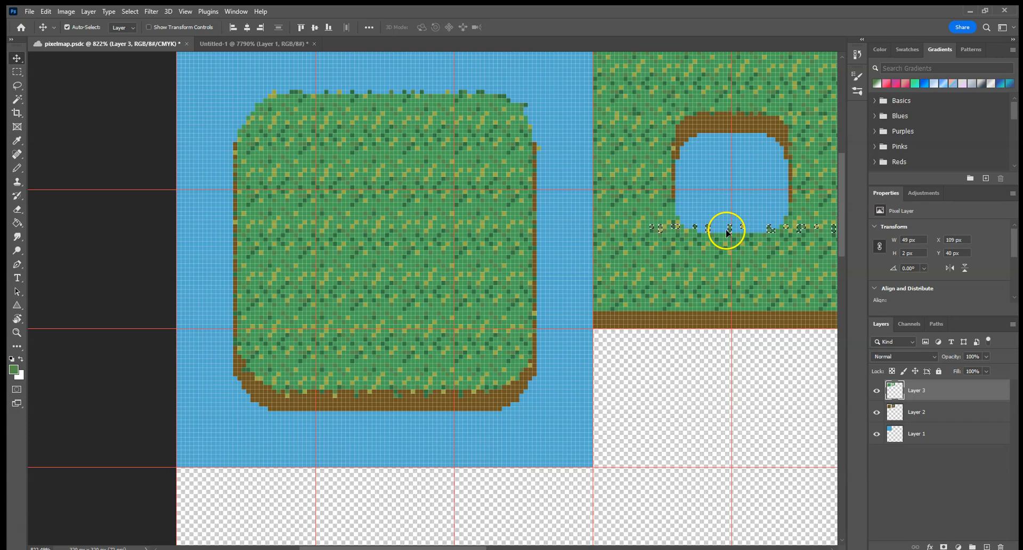
pyautogui.press('Down')
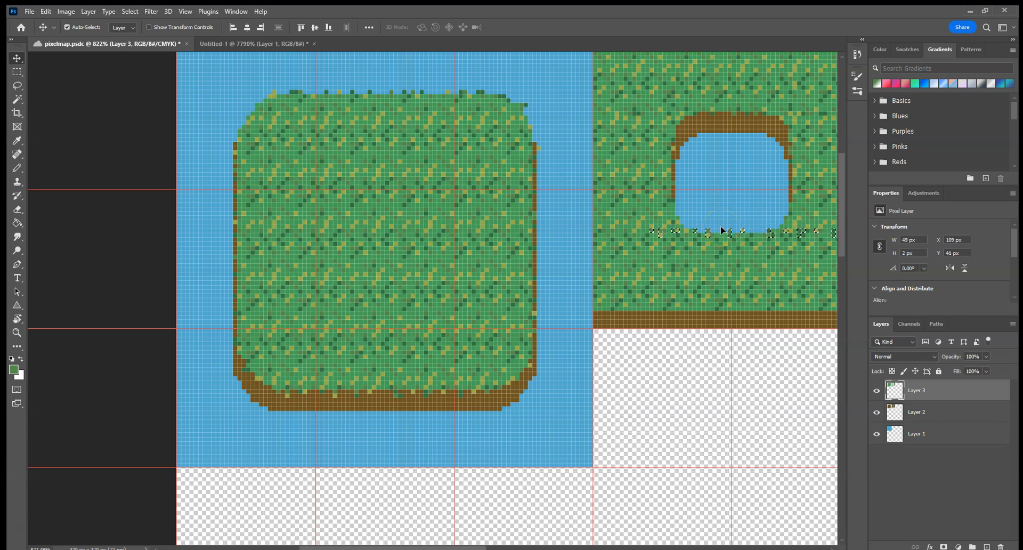
pyautogui.hotkey('ctrl', 'd')
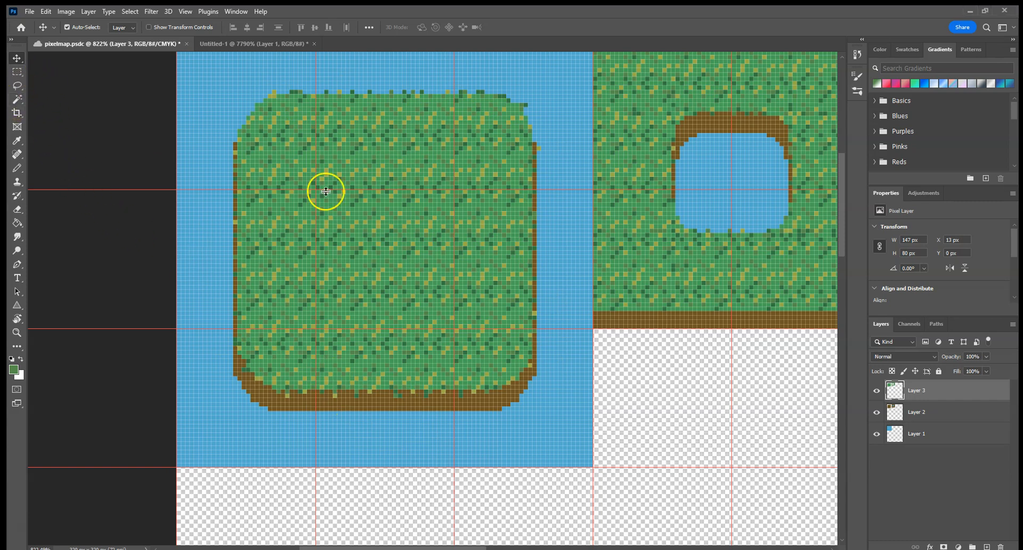
# Step: Select the large island's main green grass with the Magic Wand at tolerance 32, contiguous
pyautogui.click(22, 98)
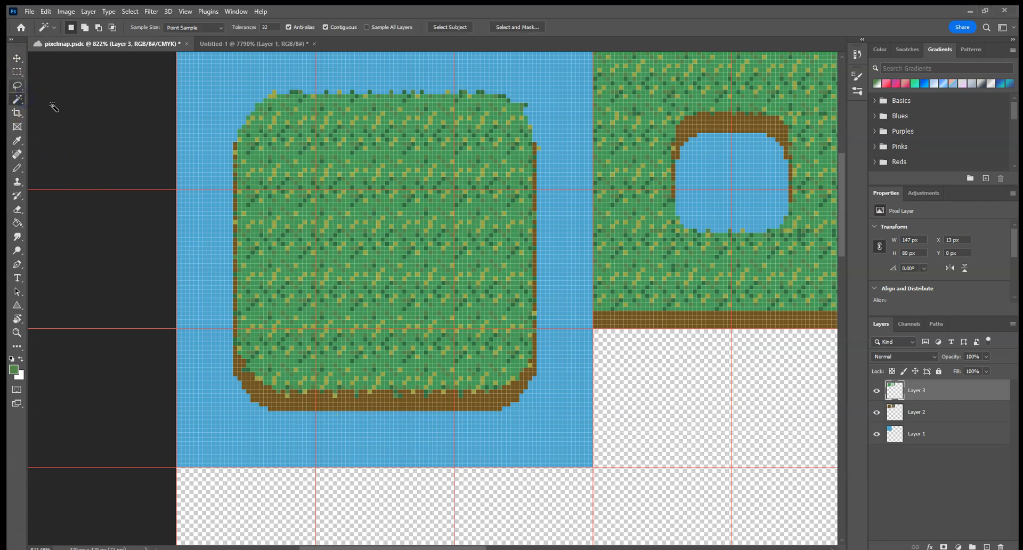
pyautogui.rightClick(17, 99)
pyautogui.click(60, 110)
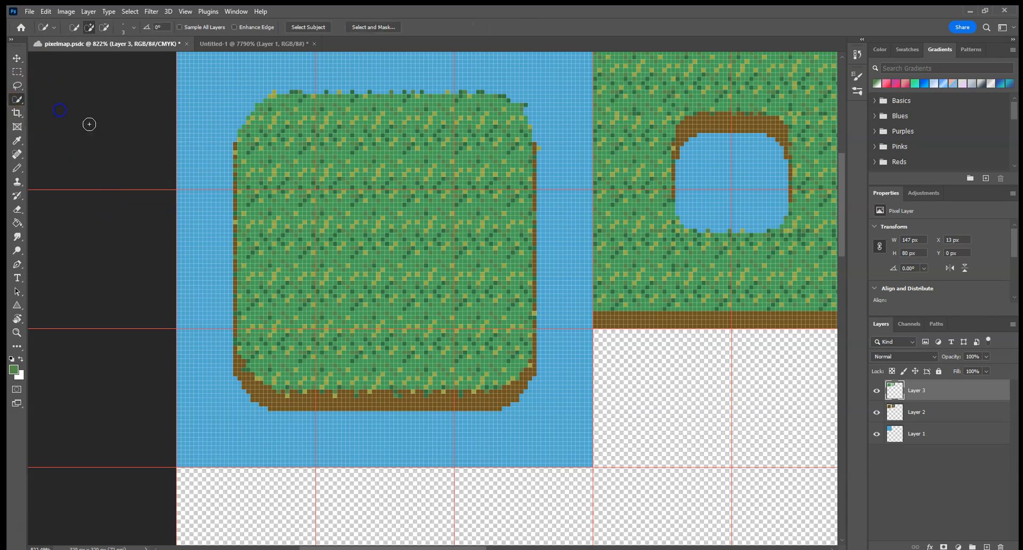
pyautogui.rightClick(17, 99)
pyautogui.click(60, 122)
pyautogui.click(326, 183)
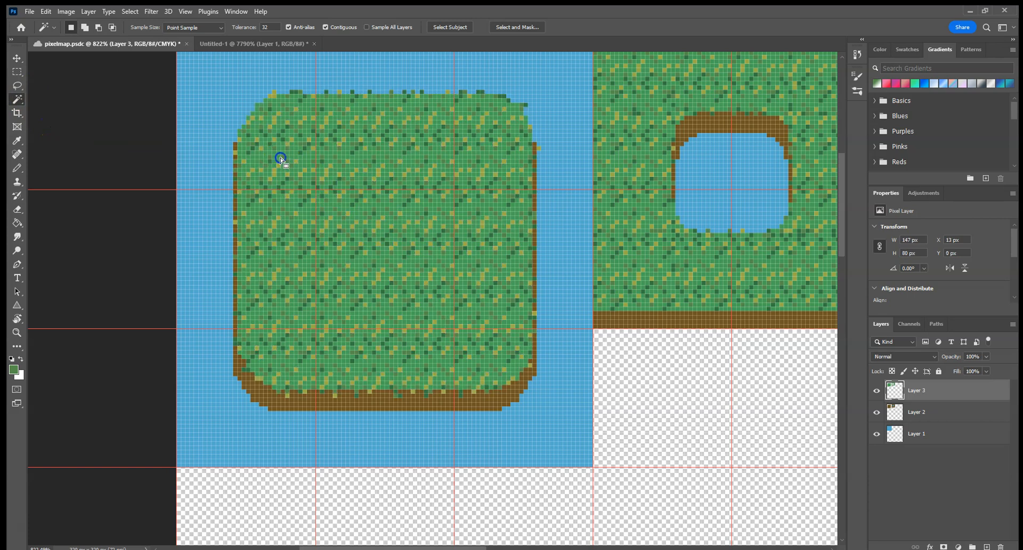
pyautogui.click(418, 231)
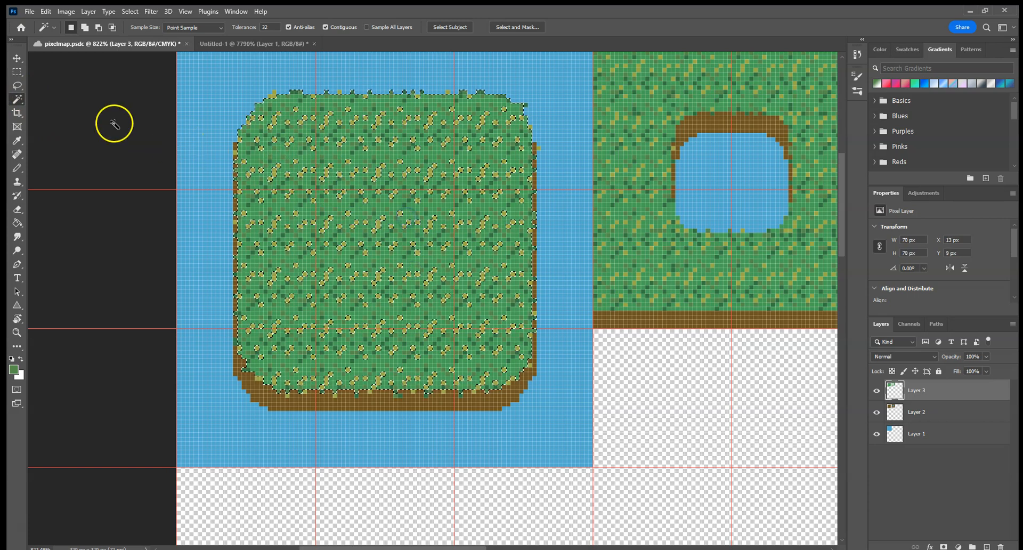
# Step: Extend the selection to all grass on the island and around the pond with Quick Selection, and add a new layer above Layer 3
pyautogui.rightClick(16, 99)
pyautogui.click(64, 109)
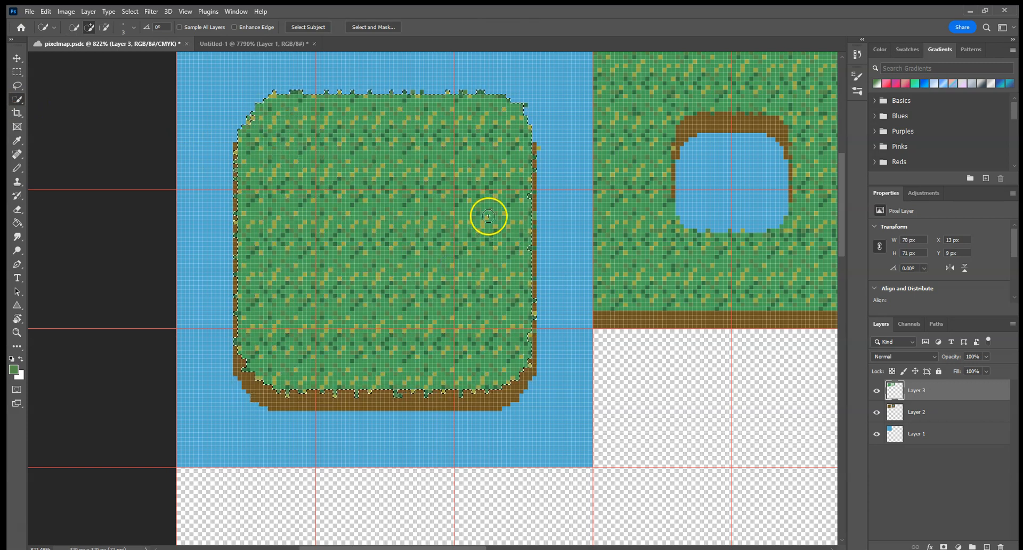
pyautogui.click(635, 110)
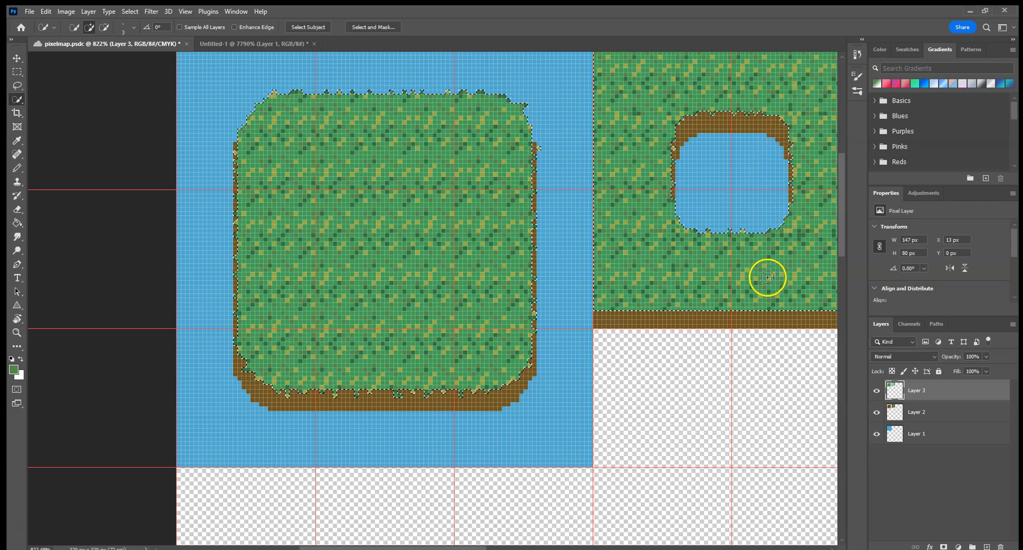
pyautogui.moveTo(722, 349); pyautogui.dragTo(647, 364)
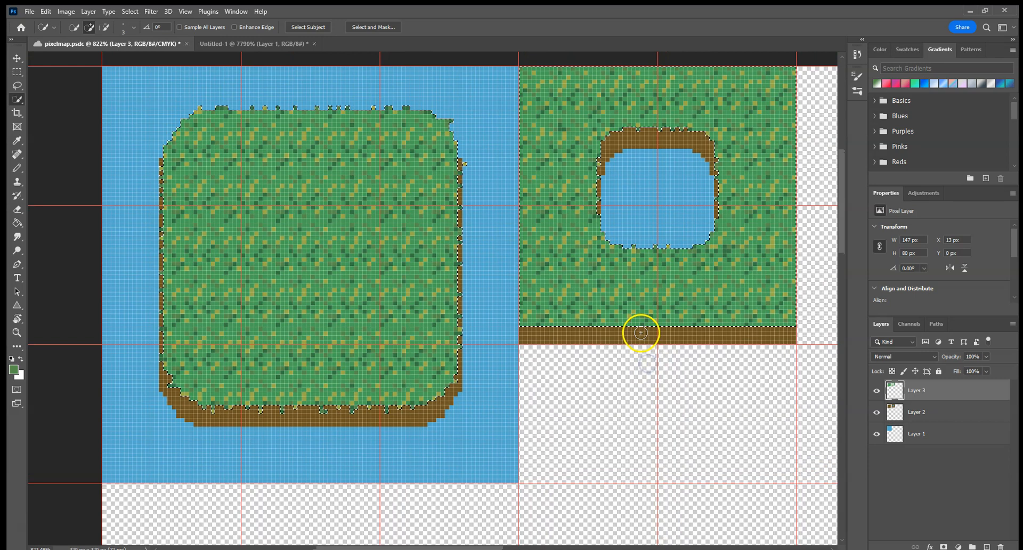
pyautogui.click(987, 547)
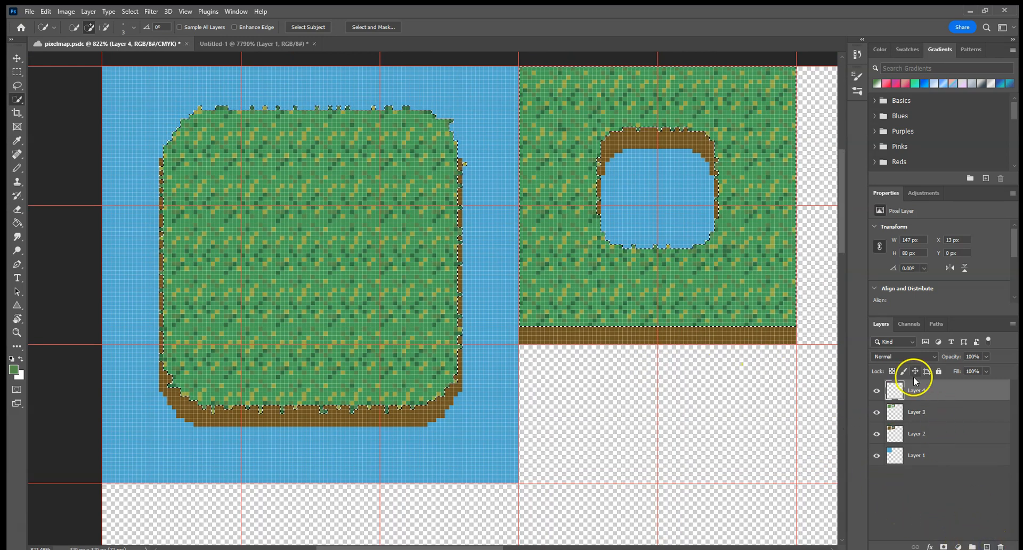
# Step: Move the new empty layer below Layer 3, rename Layer 3 to "grass" and the new layer to "shadow"
pyautogui.moveTo(914, 388); pyautogui.dragTo(921, 420)
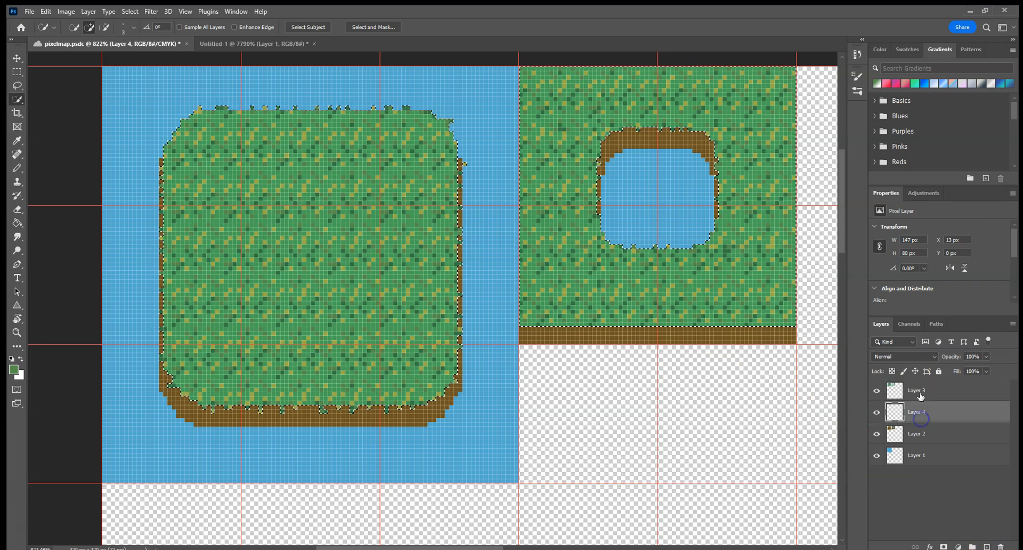
pyautogui.doubleClick(917, 390)
pyautogui.write('grass')
pyautogui.doubleClick(924, 413)
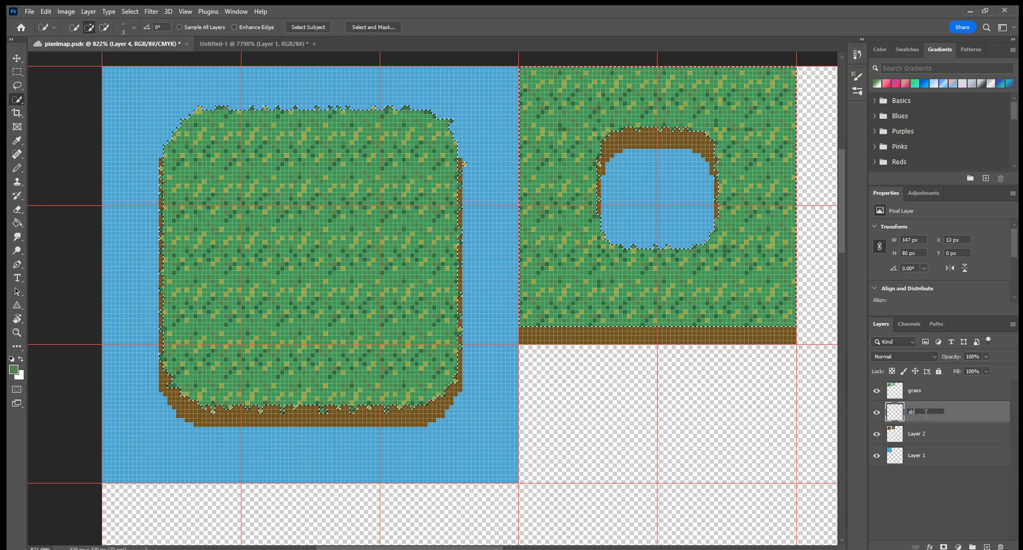
pyautogui.write('shadow')
pyautogui.press('Return')
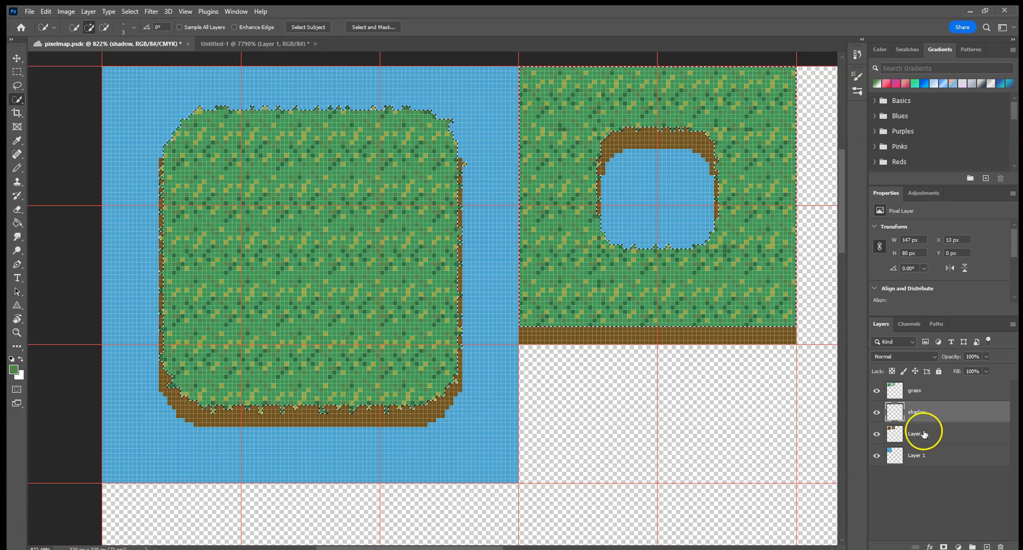
# Step: Rename Layer 2 to "ground" and Layer 1 to "water"
pyautogui.doubleClick(923, 433)
pyautogui.write('ground')
pyautogui.press('Return')
pyautogui.doubleClick(918, 455)
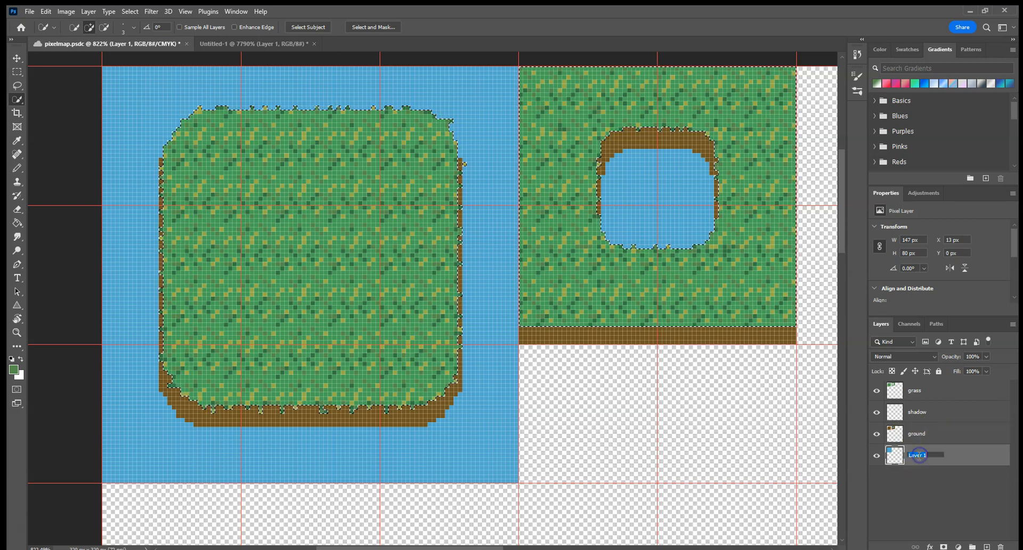
pyautogui.press('Return')
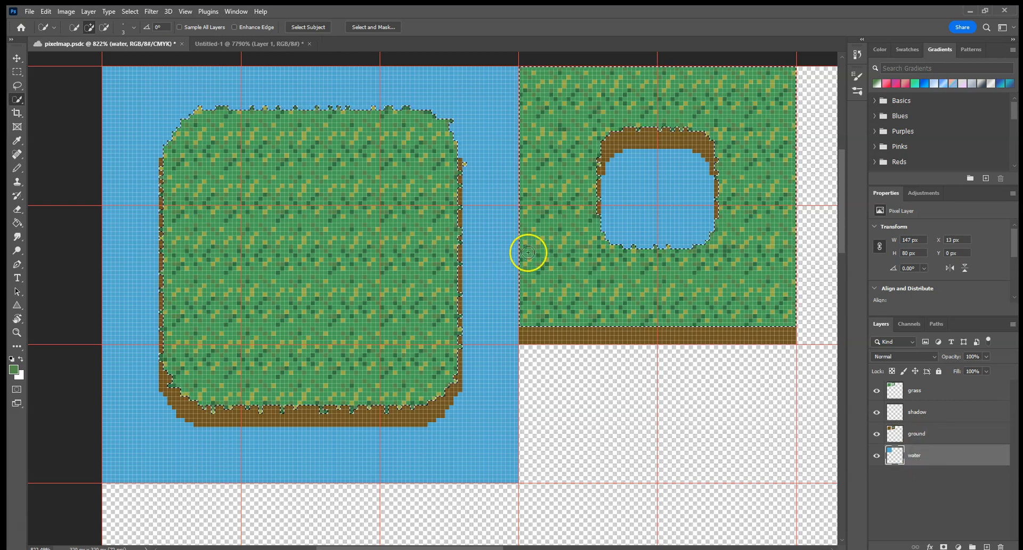
# Step: Fill the grass-shaped selection on the shadow layer with the default black foreground color using the Paint Bucket
pyautogui.click(953, 411)
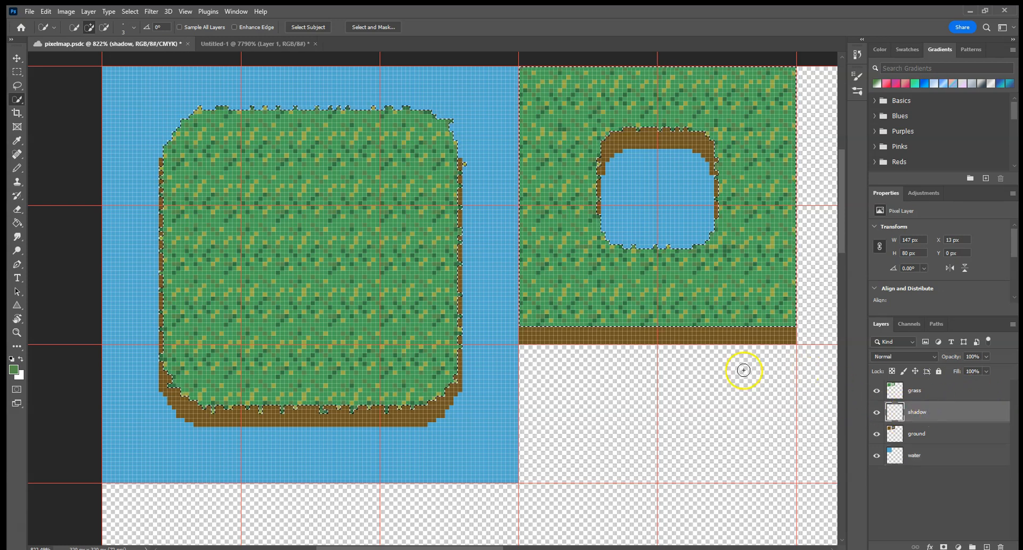
pyautogui.click(17, 223)
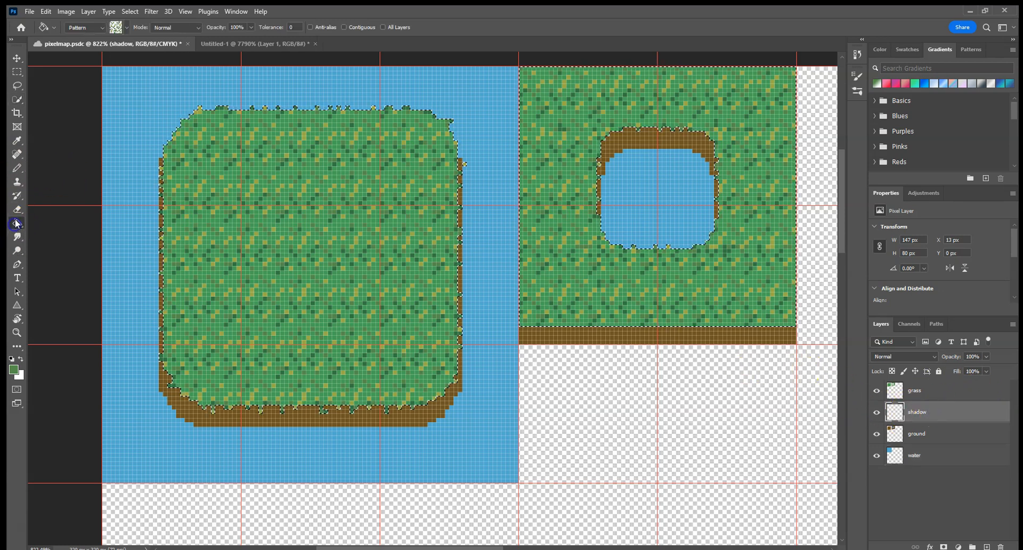
pyautogui.click(100, 27)
pyautogui.click(99, 38)
pyautogui.click(11, 359)
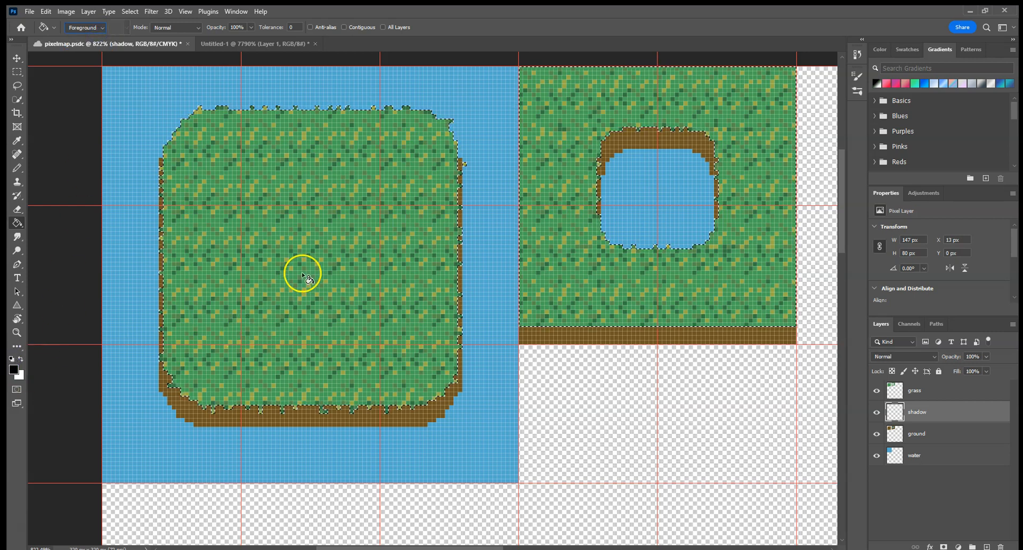
pyautogui.click(347, 280)
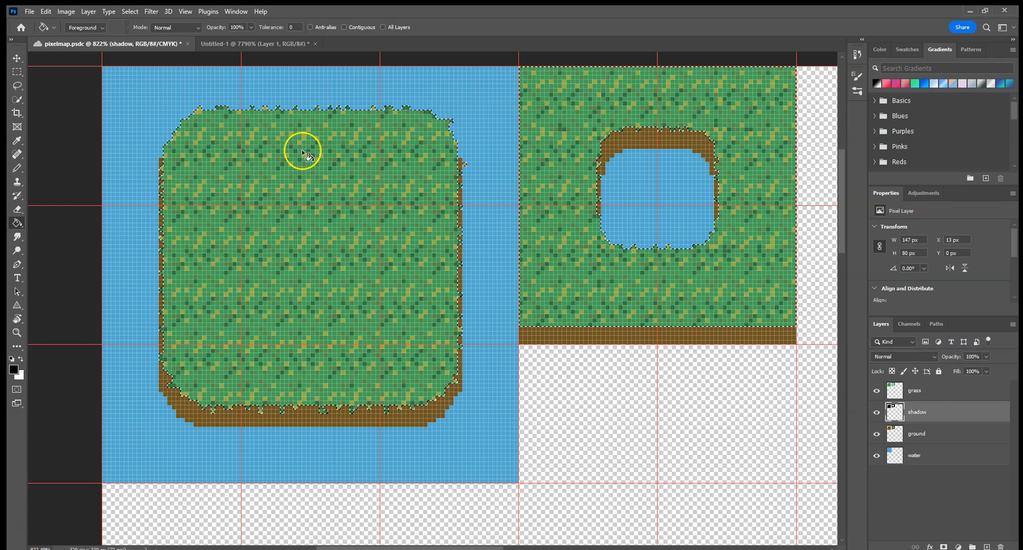
# Step: Nudge the black fill on the shadow layer so it sits 2 px below the grass
pyautogui.click(17, 58)
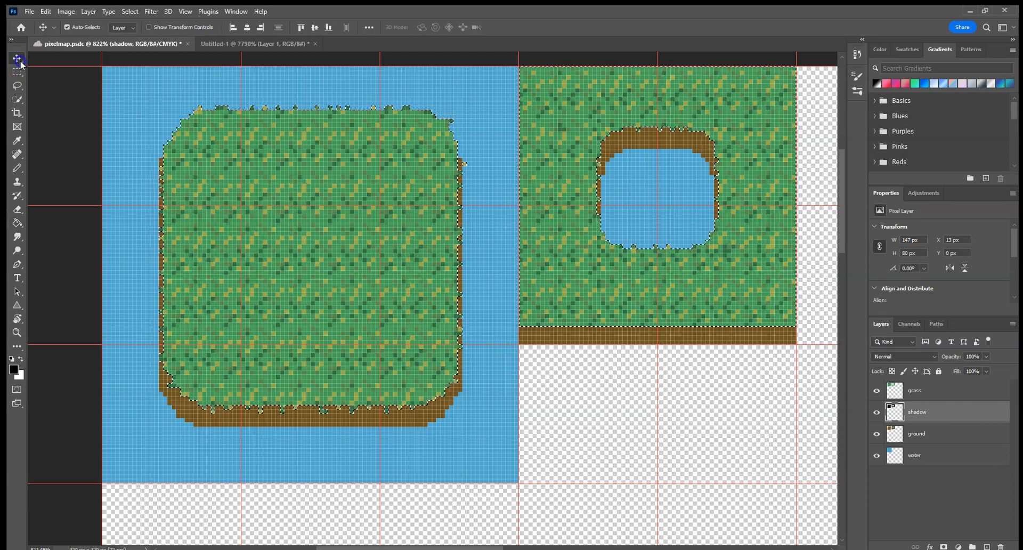
pyautogui.press('Down')
pyautogui.press('Down')
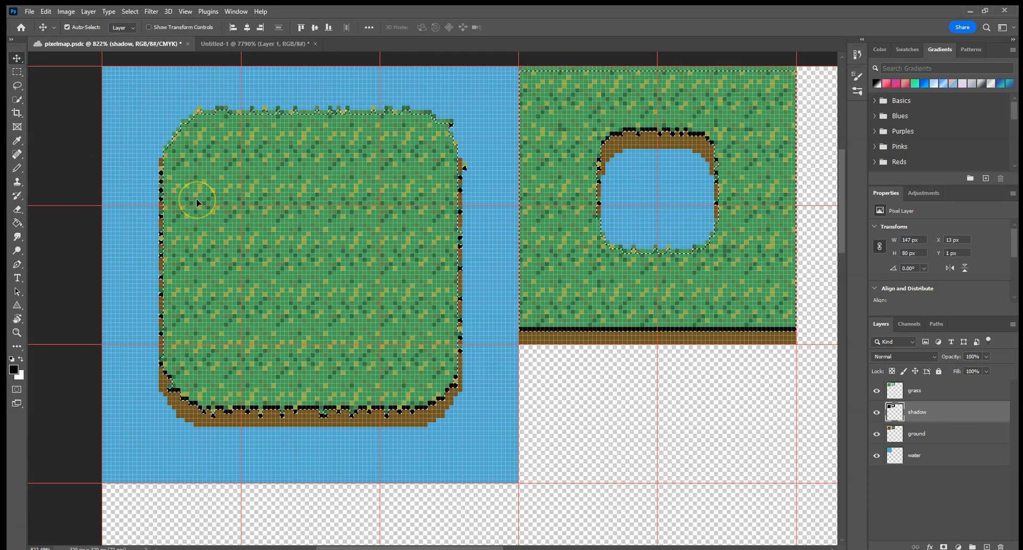
pyautogui.press('Down')
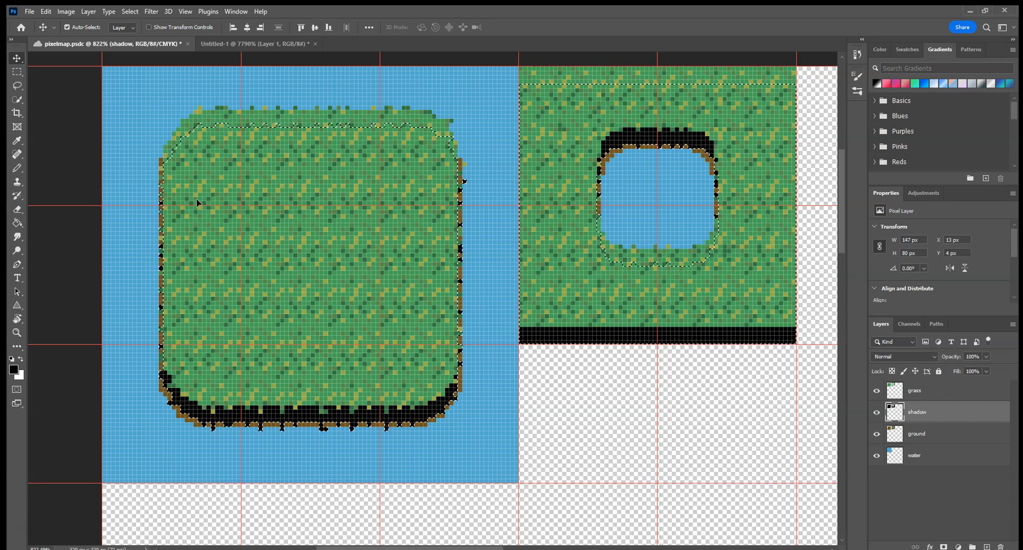
pyautogui.press('Up')
pyautogui.press('Up')
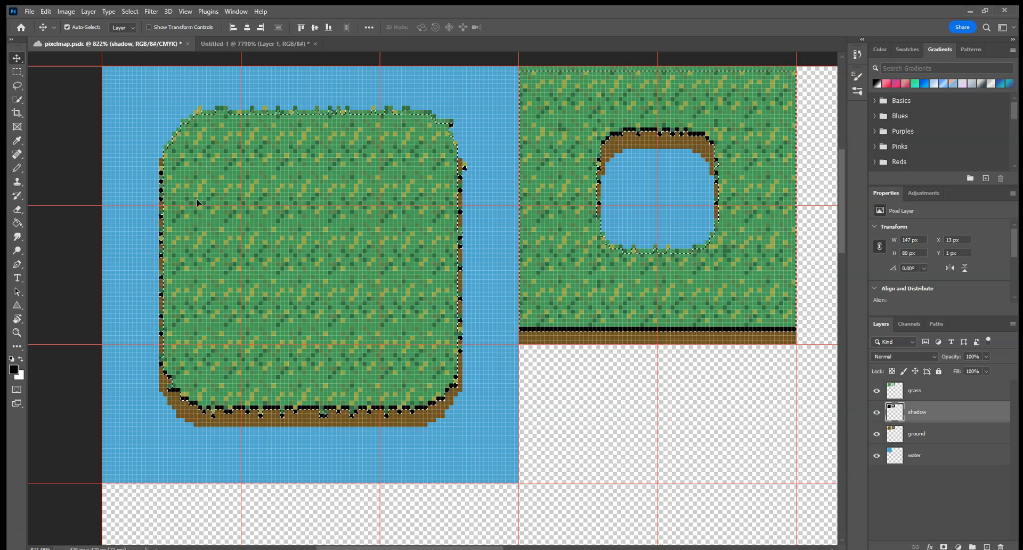
pyautogui.press('Down')
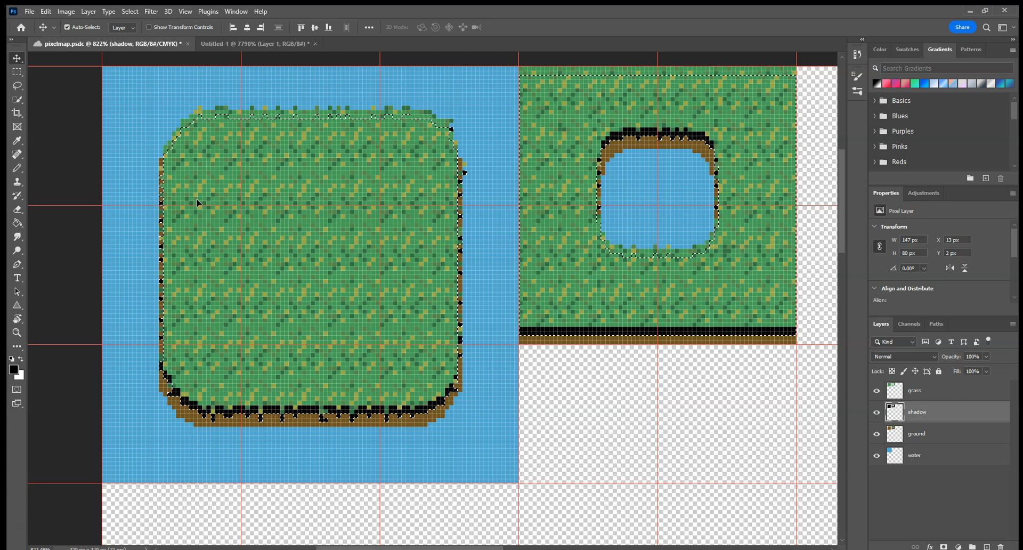
pyautogui.click(337, 253)
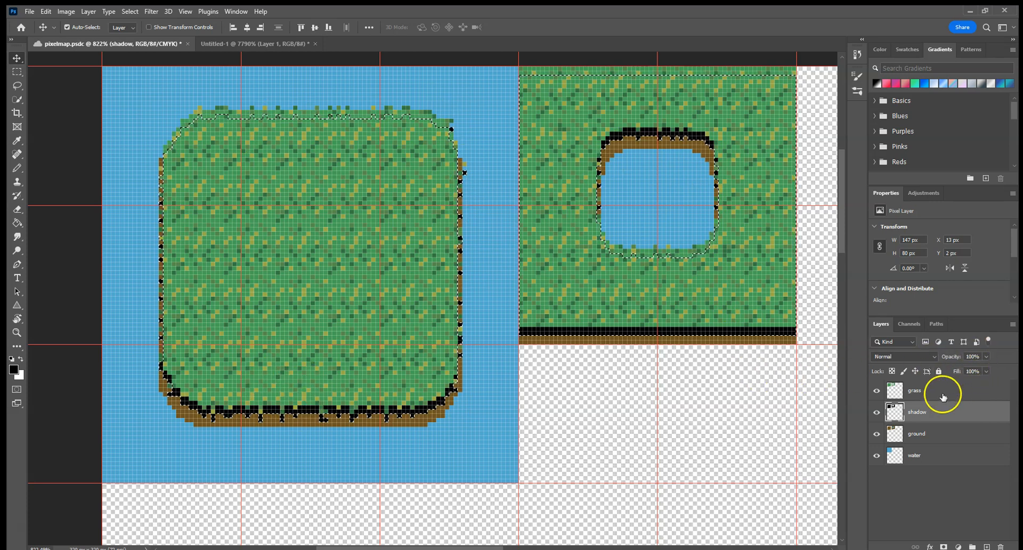
pyautogui.click(934, 355)
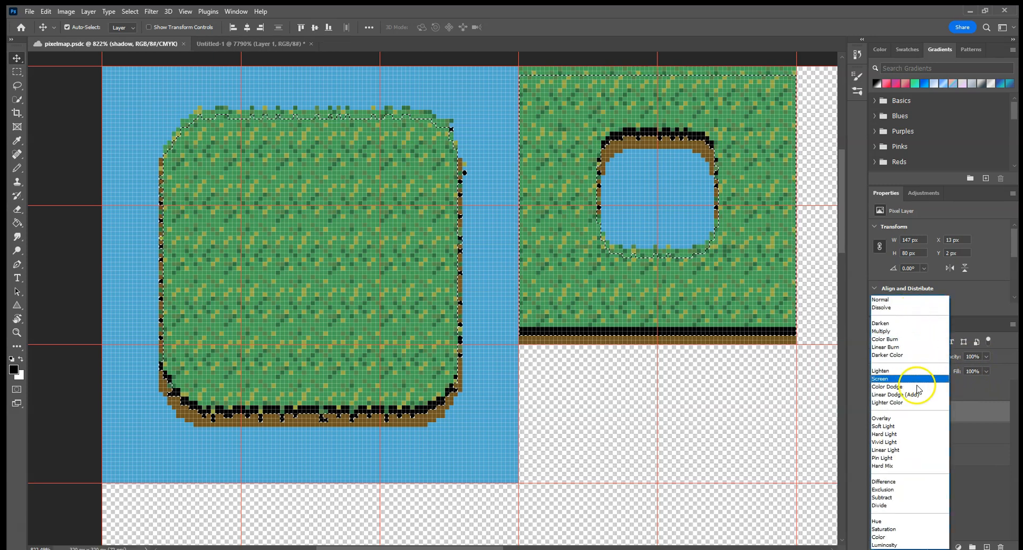
pyautogui.click(911, 419)
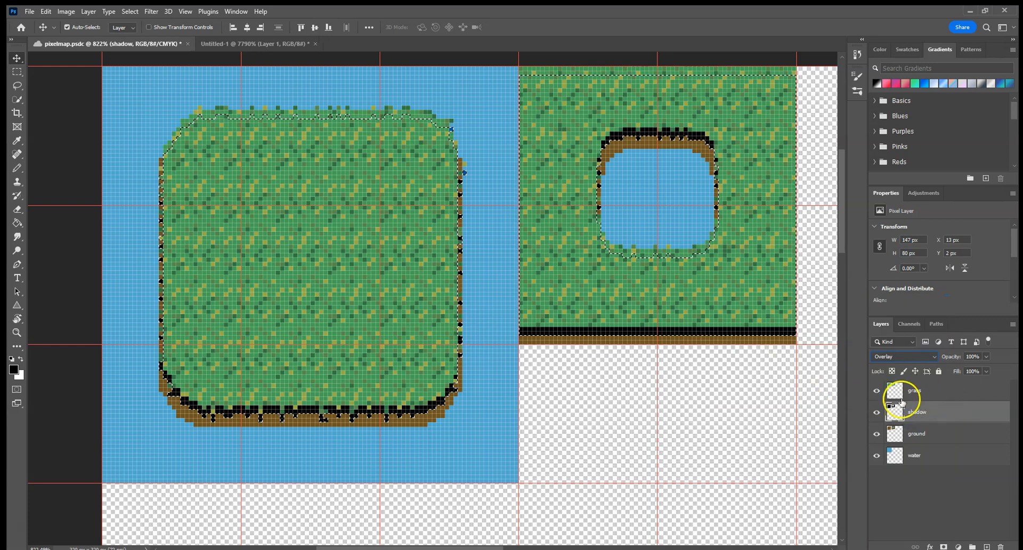
pyautogui.click(935, 356)
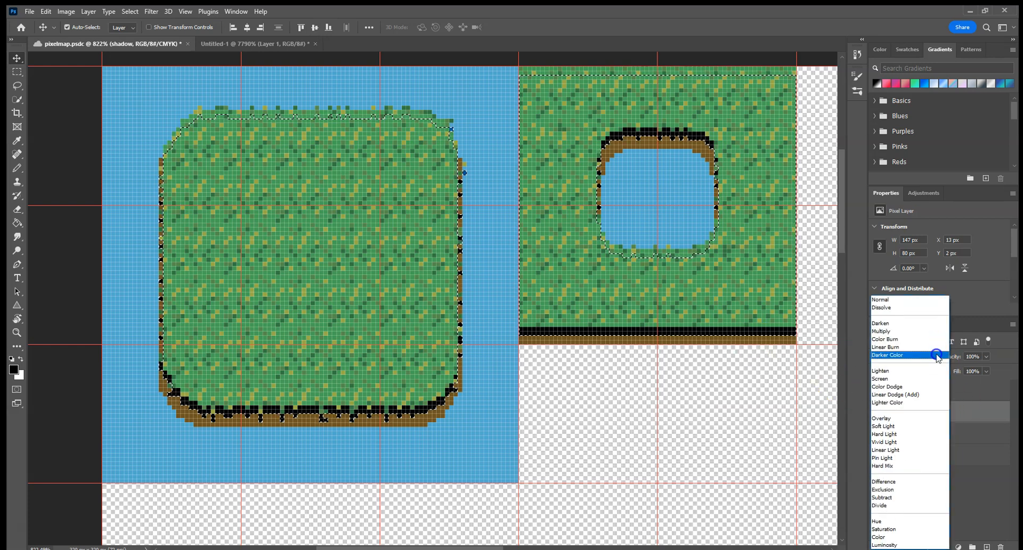
pyautogui.click(895, 300)
pyautogui.click(911, 408)
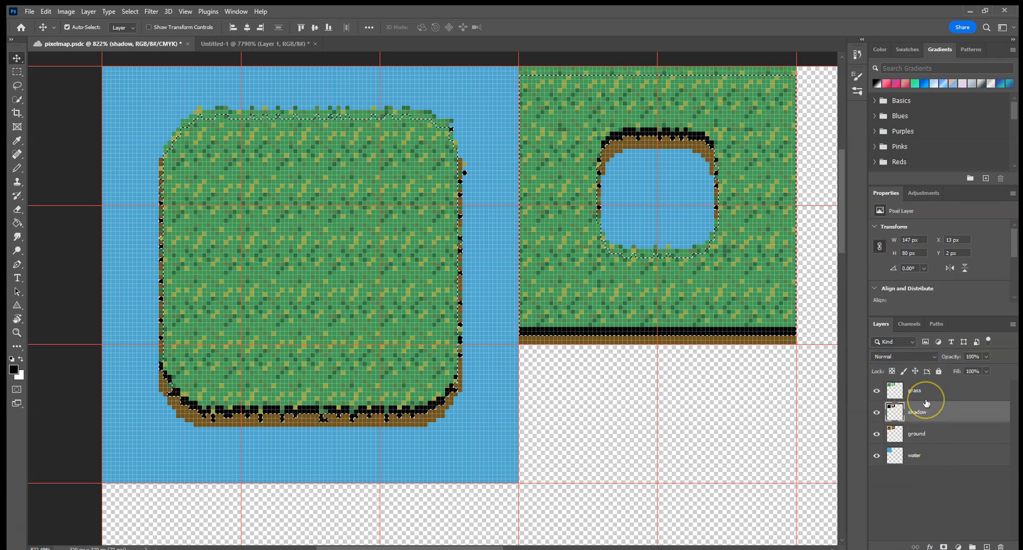
pyautogui.hotkey('ctrl', 'd')
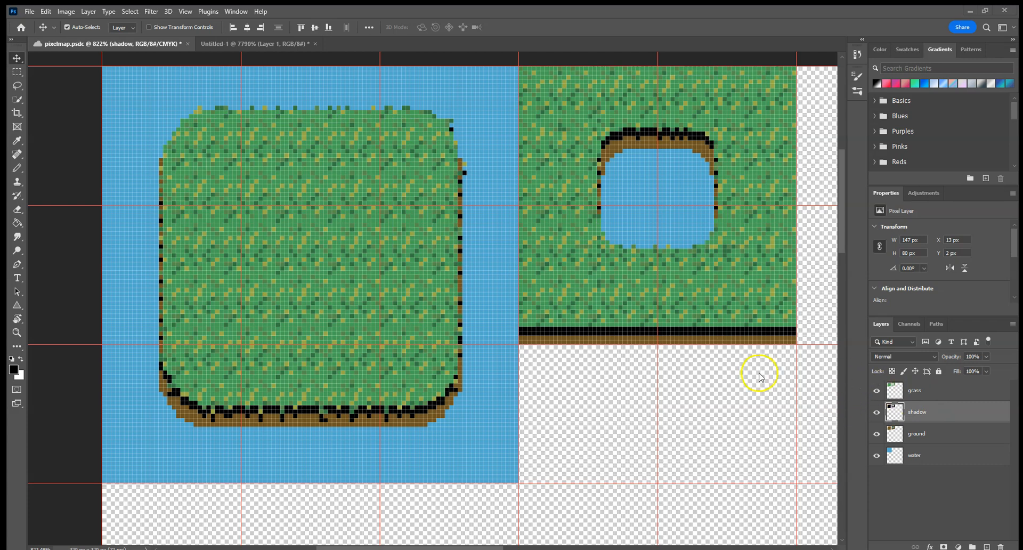
pyautogui.hotkey('ctrl', 'shift', 'd')
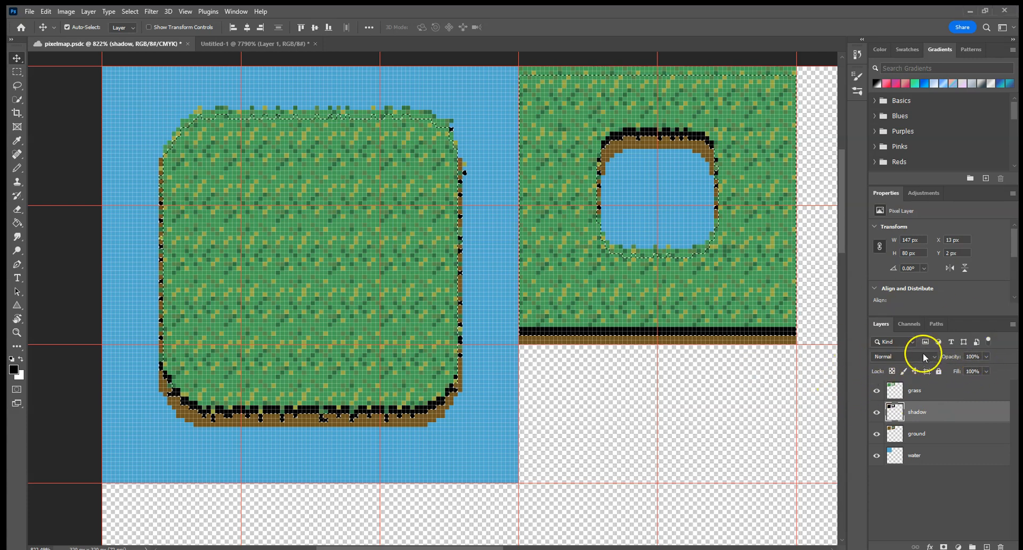
# Step: Deselect the shadow area and set the shadow layer's blend mode to Overlay
pyautogui.hotkey('ctrl', 'd')
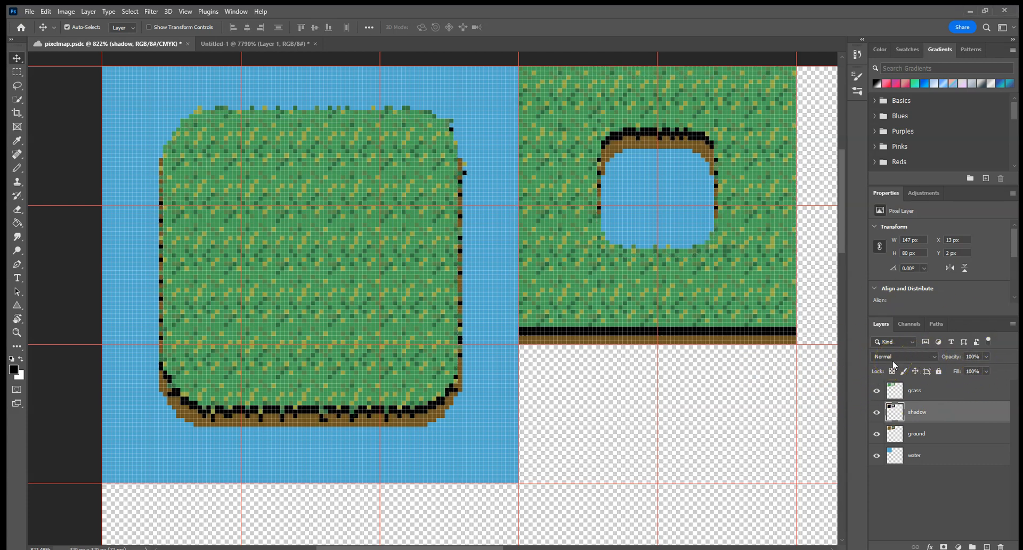
pyautogui.click(902, 357)
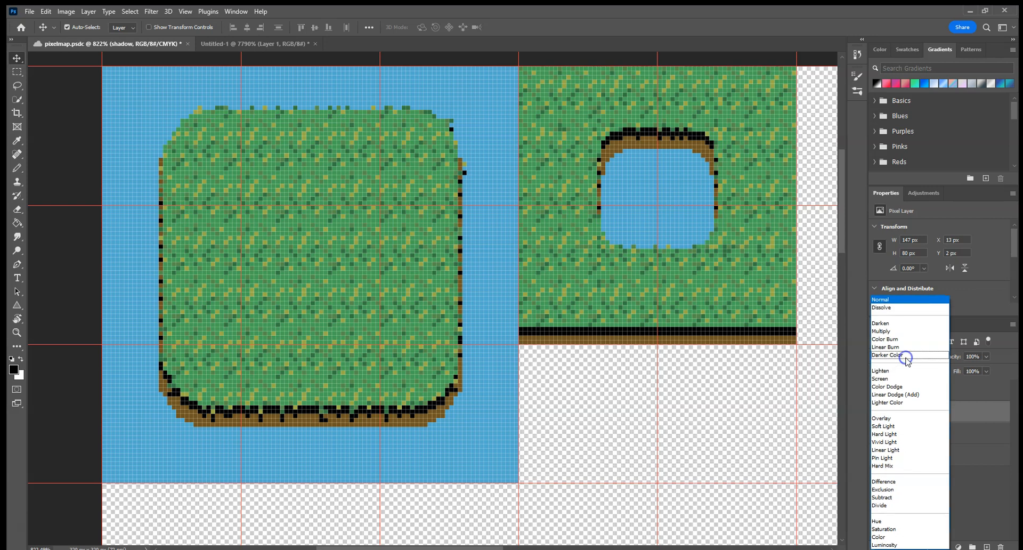
pyautogui.click(893, 418)
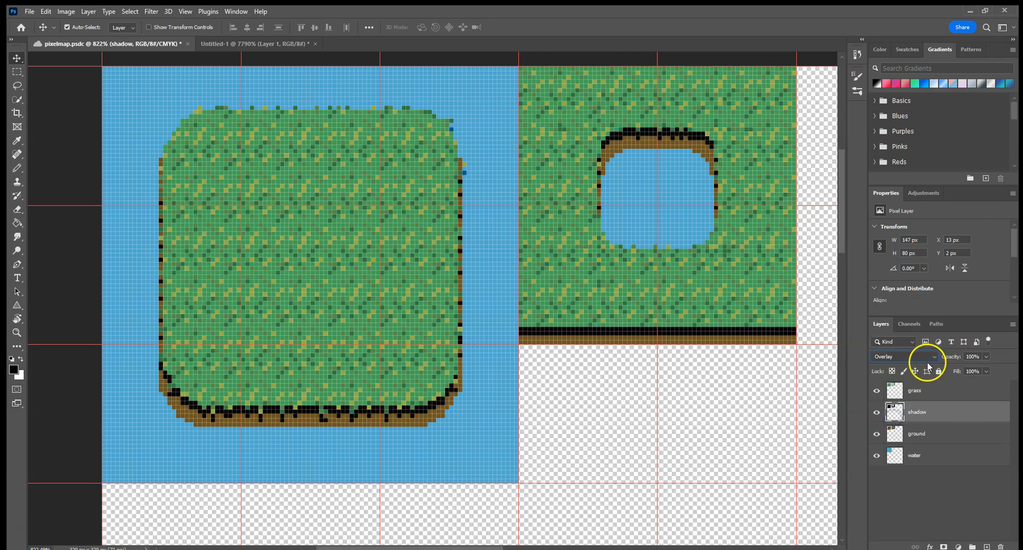
# Step: Lower the shadow layer's opacity to 33%
pyautogui.click(985, 357)
pyautogui.moveTo(985, 367); pyautogui.dragTo(955, 374)
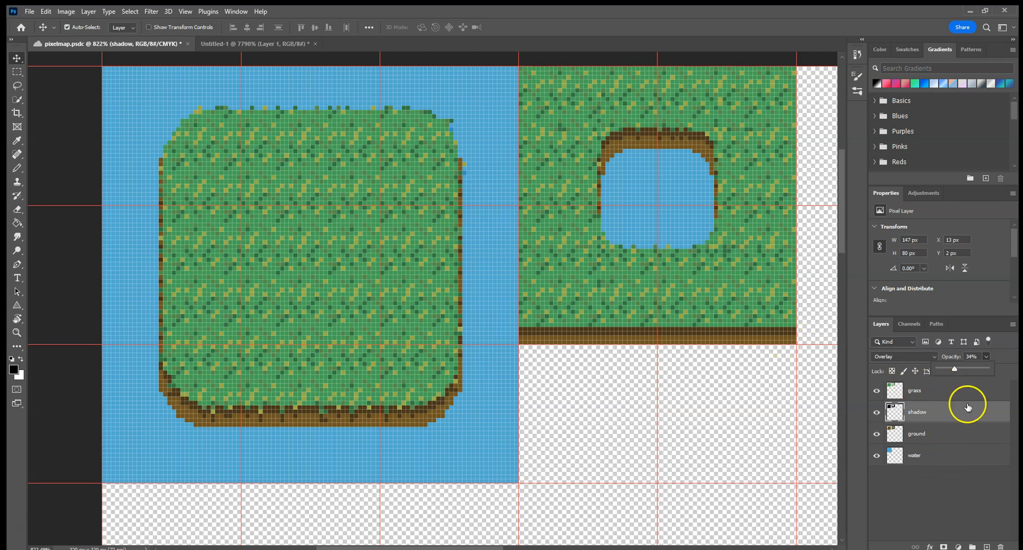
pyautogui.click(954, 368)
pyautogui.moveTo(954, 369); pyautogui.dragTo(953, 370)
pyautogui.click(948, 512)
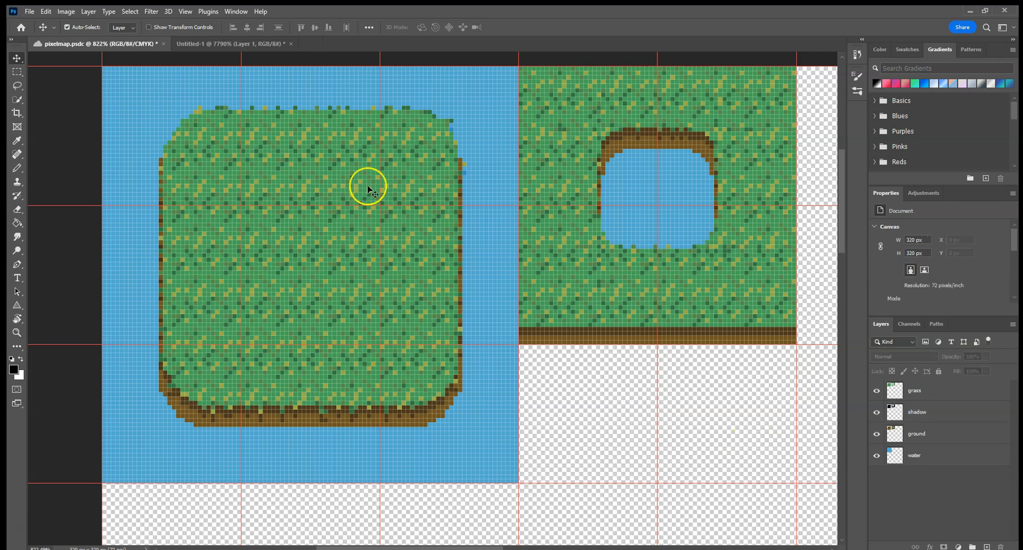
pyautogui.click(509, 265)
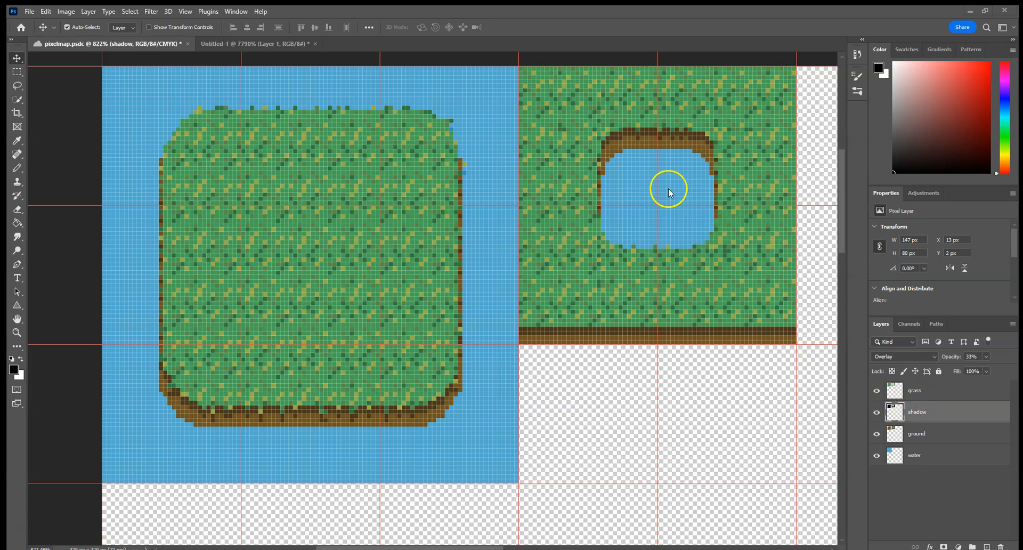
# Step: Add a Hue/Saturation adjustment layer above the grass layer with hue -2 and a raised saturation
pyautogui.click(980, 389)
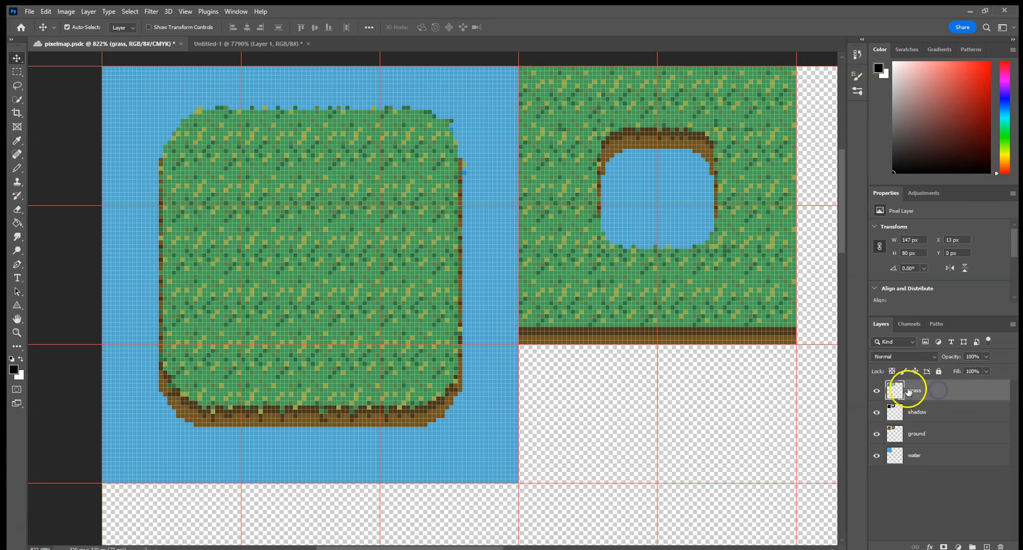
pyautogui.click(926, 194)
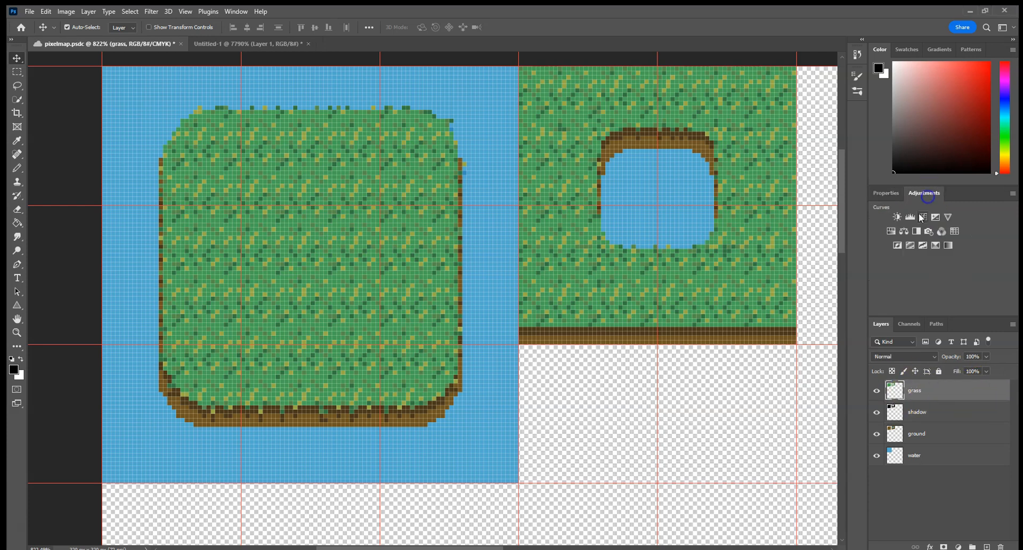
pyautogui.click(889, 230)
pyautogui.moveTo(939, 268); pyautogui.dragTo(946, 289)
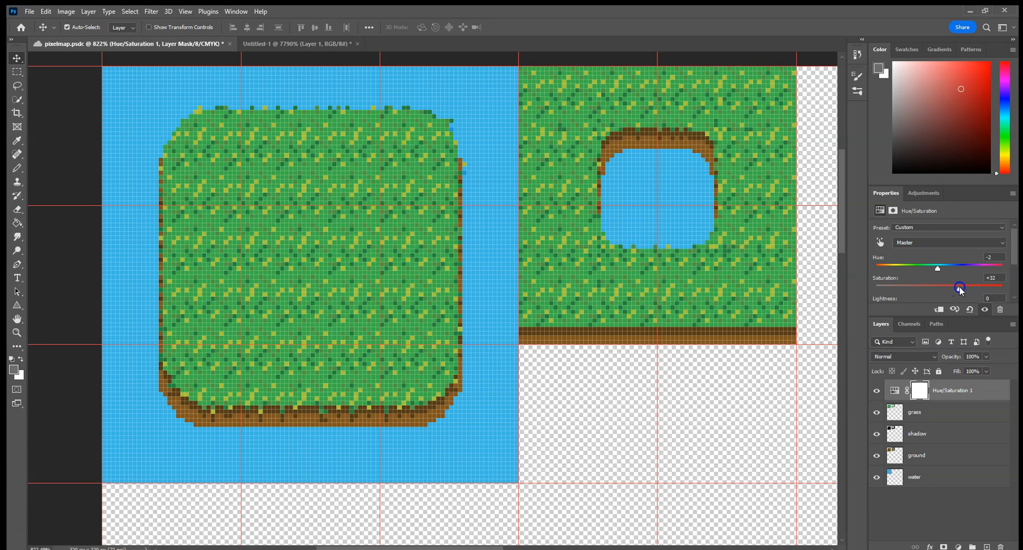
pyautogui.moveTo(957, 288)
pyautogui.mouseDown()
pyautogui.moveTo(980, 288)
pyautogui.moveTo(954, 288)
pyautogui.mouseUp()
# Step: Add a Hue/Saturation adjustment layer above the water layer with hue +22 and saturation +24
pyautogui.click(913, 477)
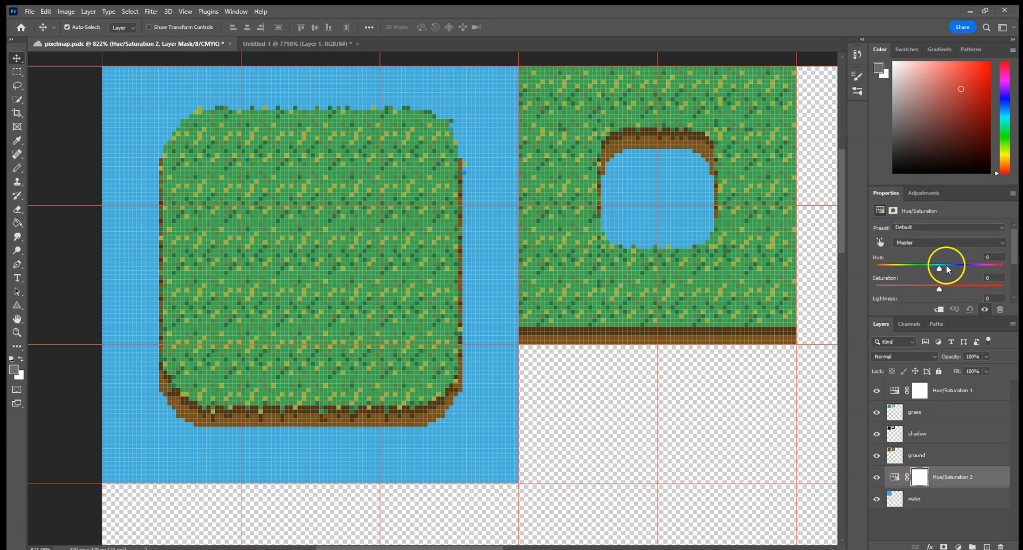
pyautogui.moveTo(939, 270); pyautogui.dragTo(938, 271)
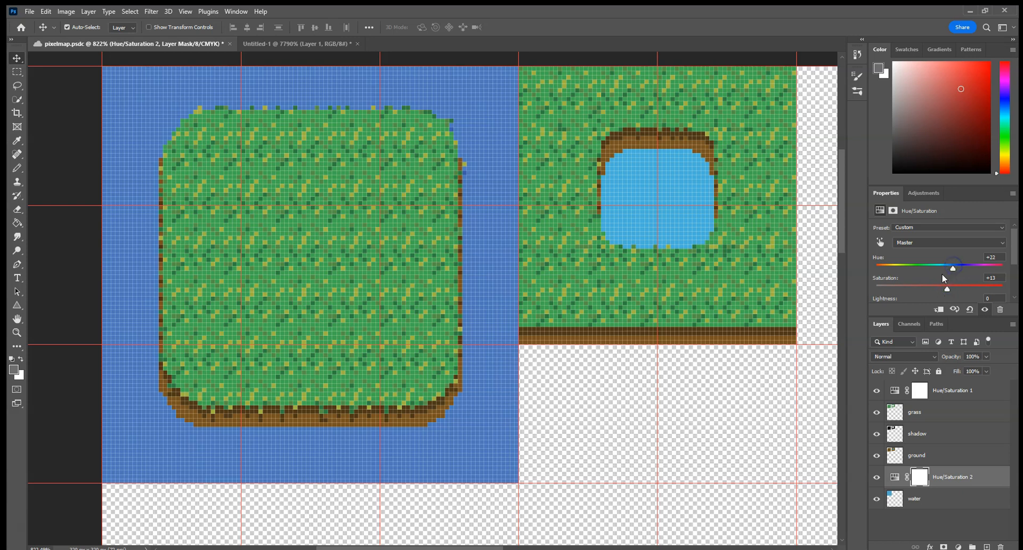
pyautogui.scroll(-1, 942, 273)
pyautogui.moveTo(946, 280); pyautogui.dragTo(949, 281)
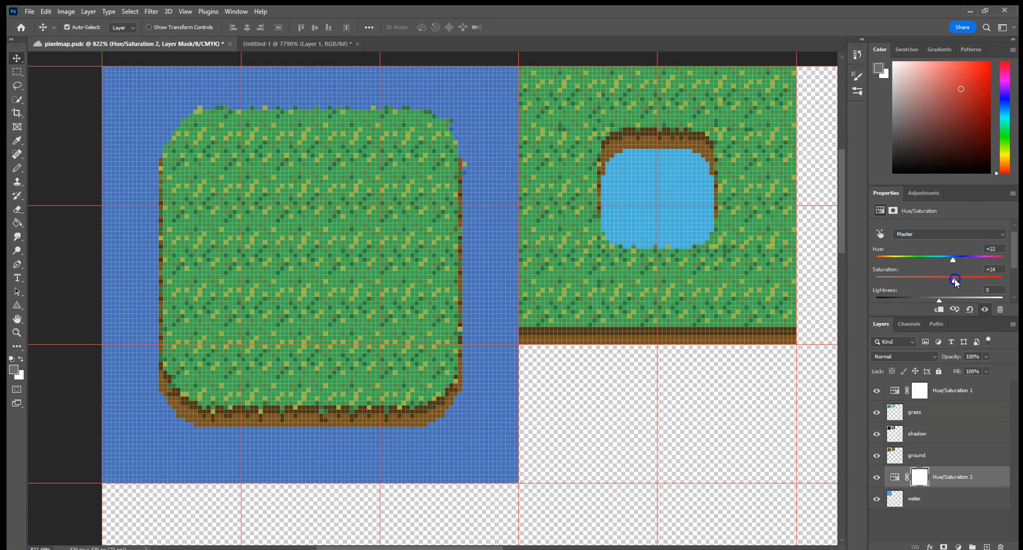